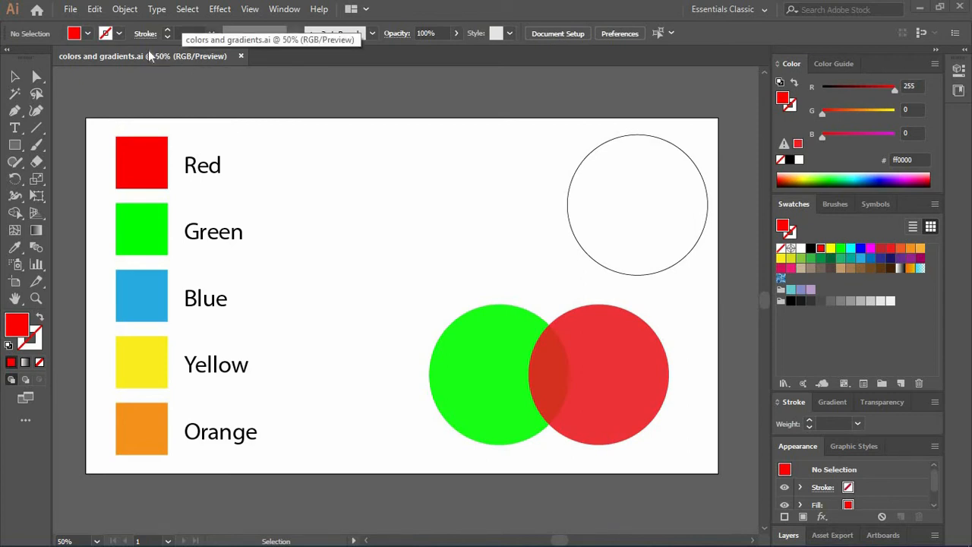
Step: Try the CMYK Color mode in the advanced options of a new document, and dismiss the setup without creating it
click(72, 13)
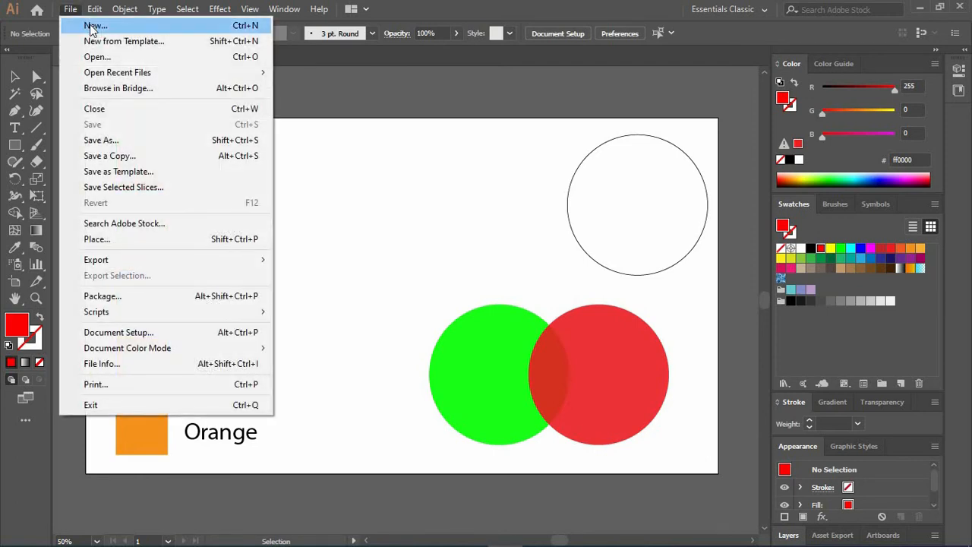
click(94, 28)
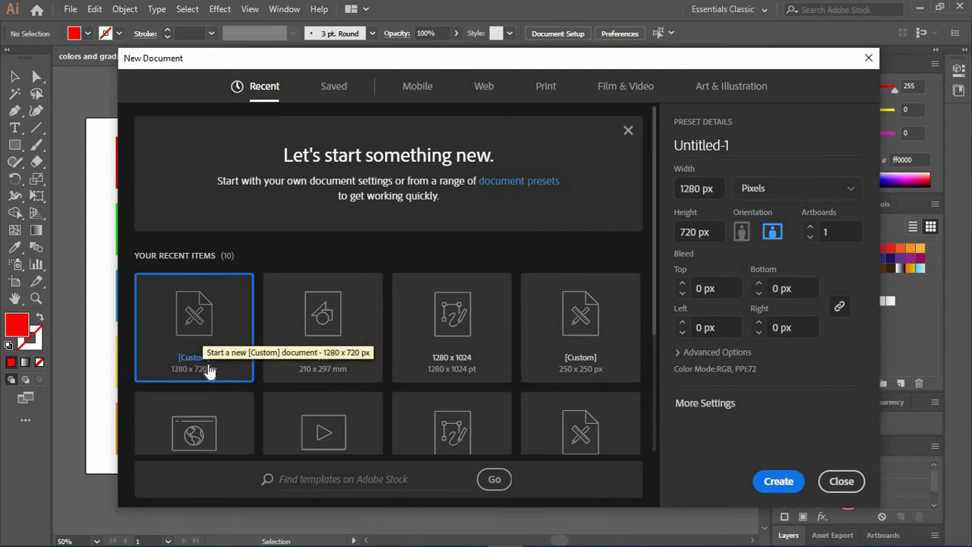
click(738, 354)
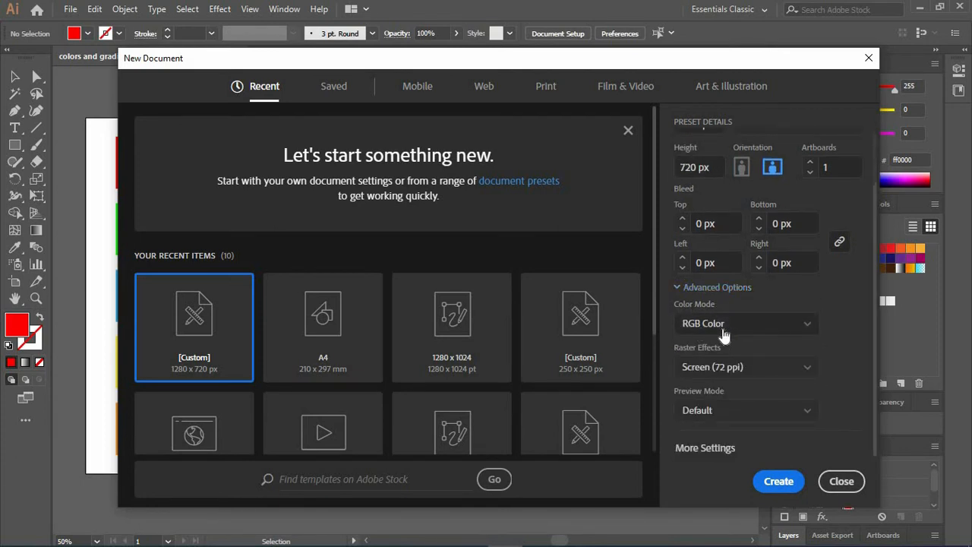
click(724, 328)
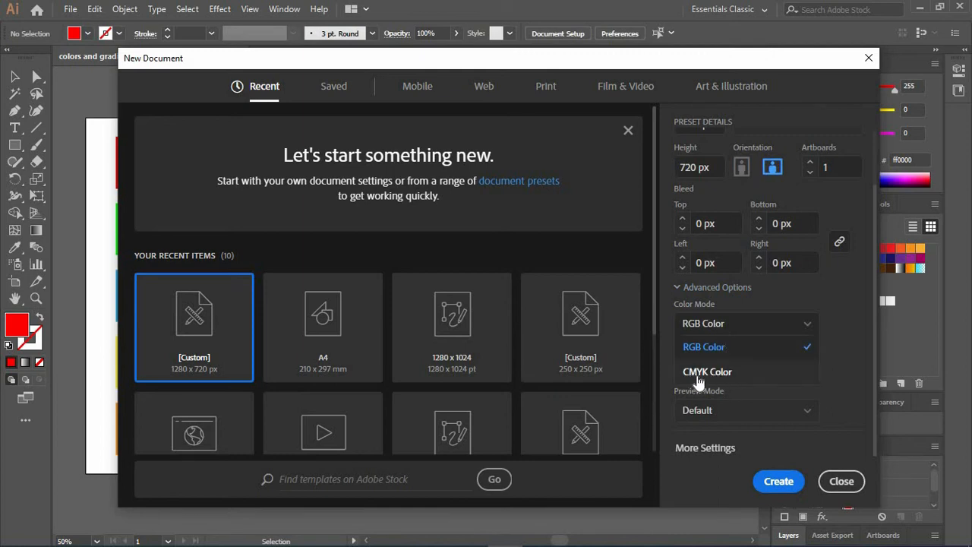
click(710, 382)
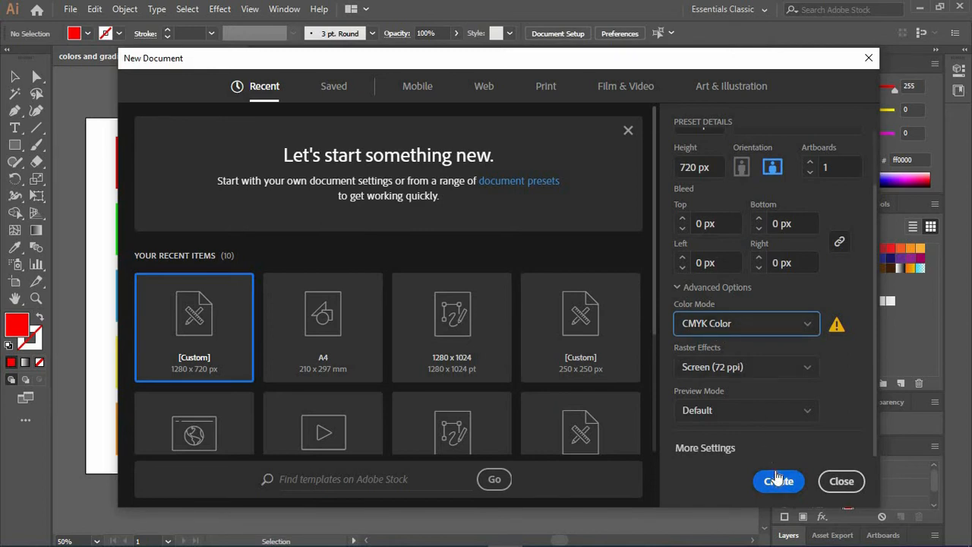
click(835, 477)
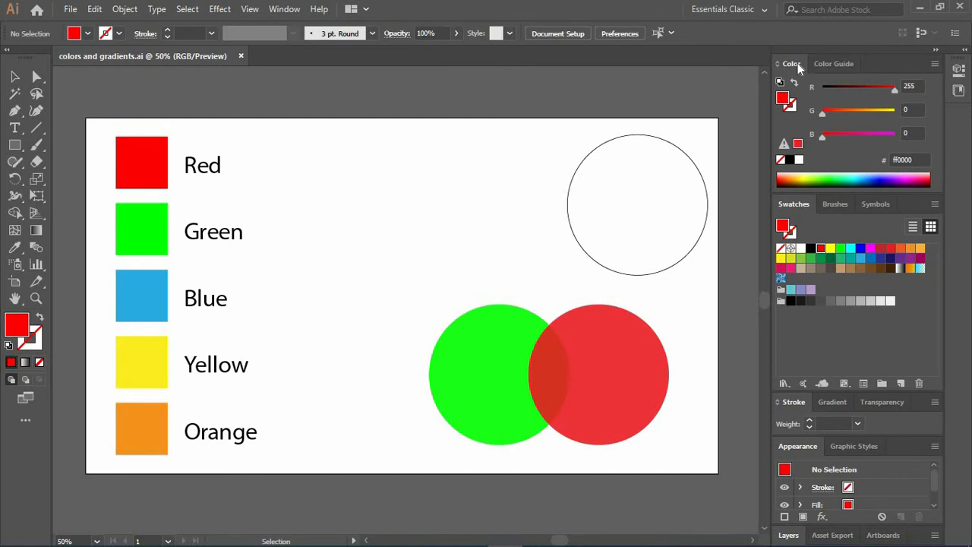
Step: Locate the Color panel in the list of available panels
click(319, 8)
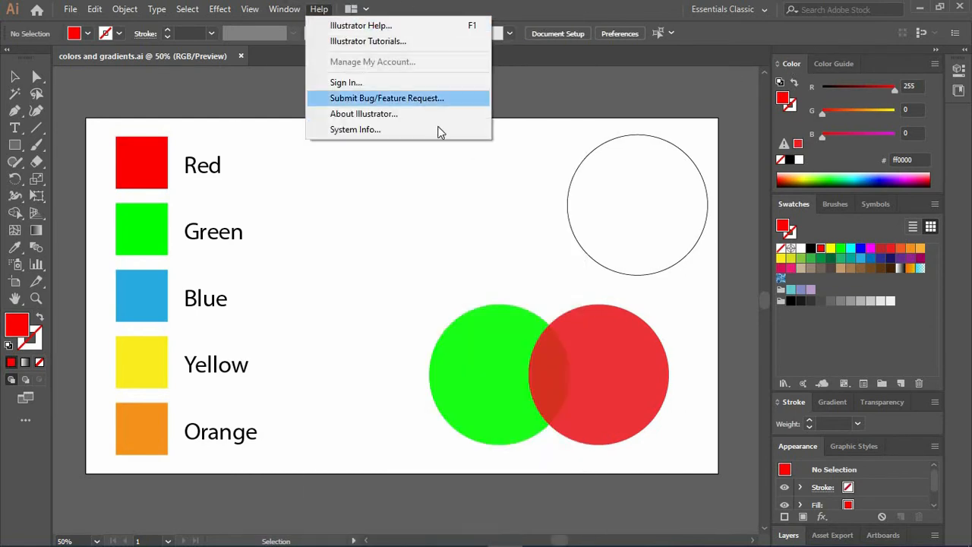
click(278, 9)
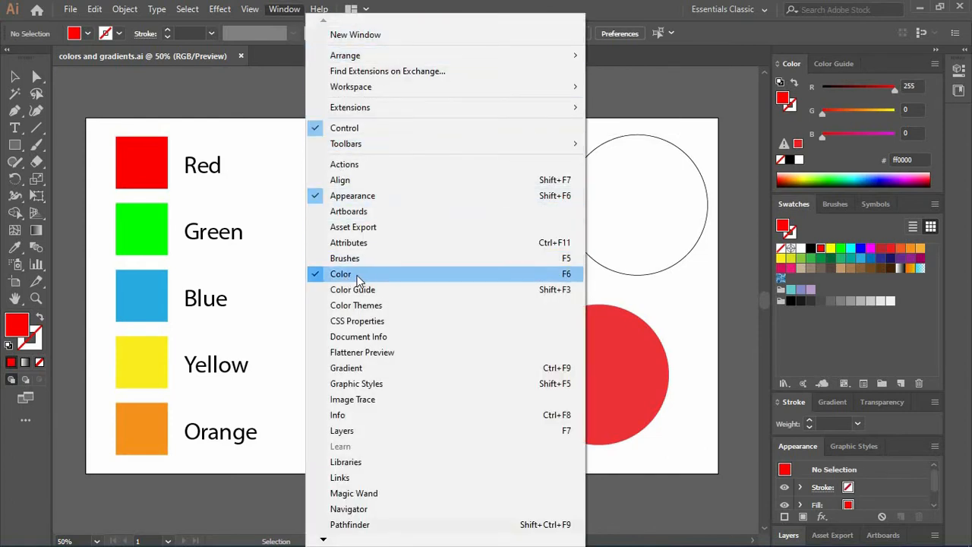
click(736, 174)
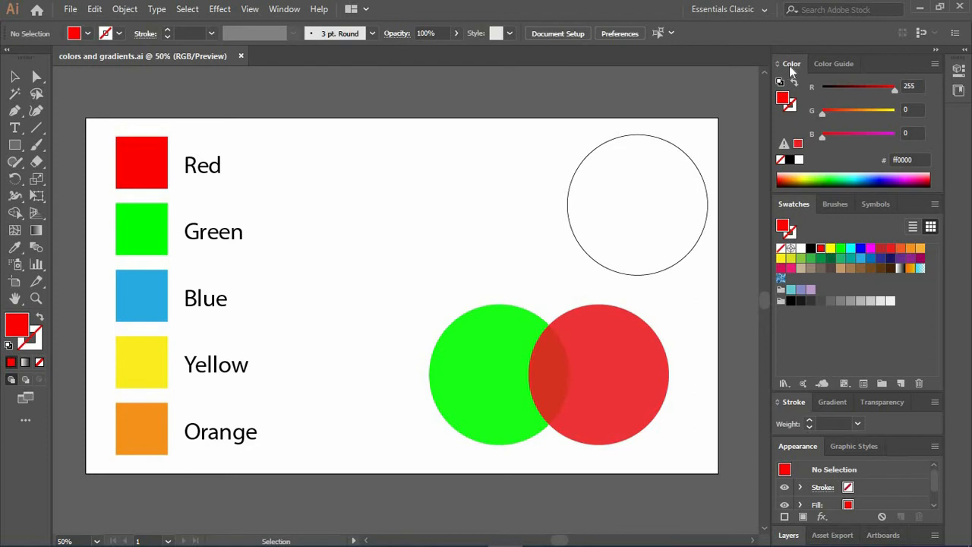
Step: Hide the Color panel's options and show them again
click(935, 64)
click(866, 70)
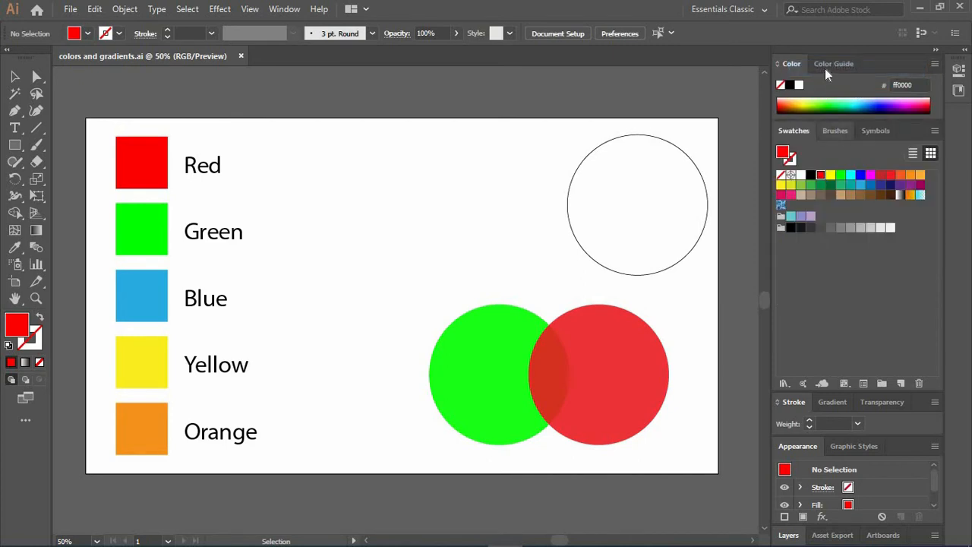
click(934, 64)
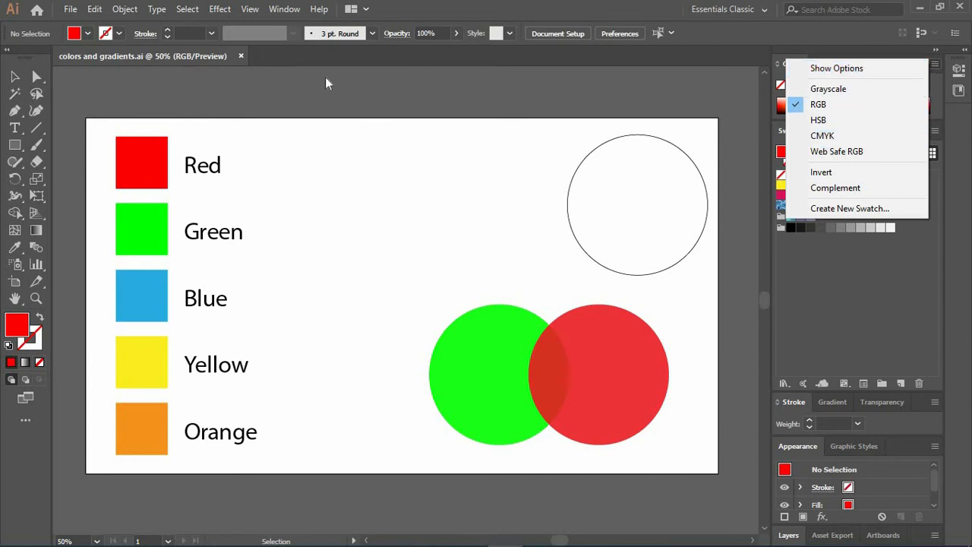
click(835, 72)
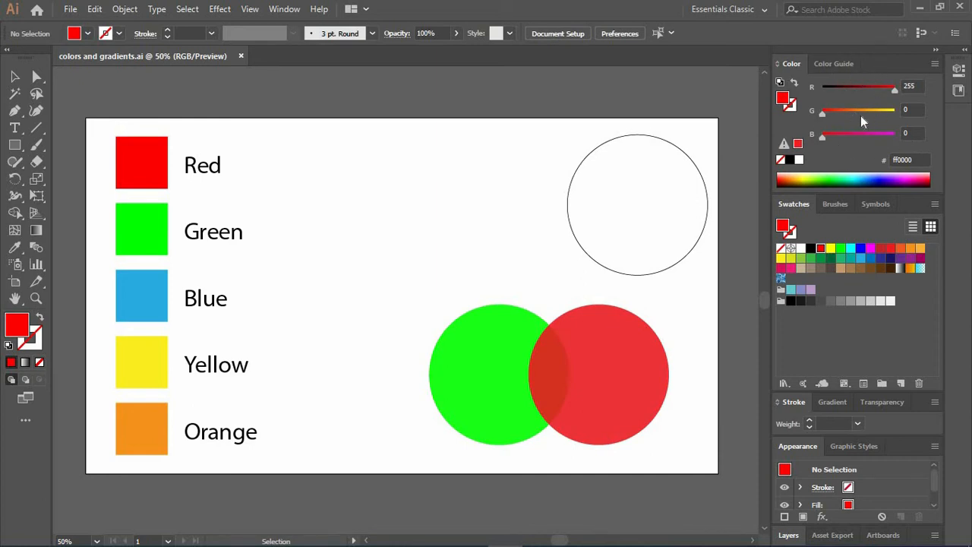
Step: Lower the red square's R value to 43 and restore it to 255
click(161, 172)
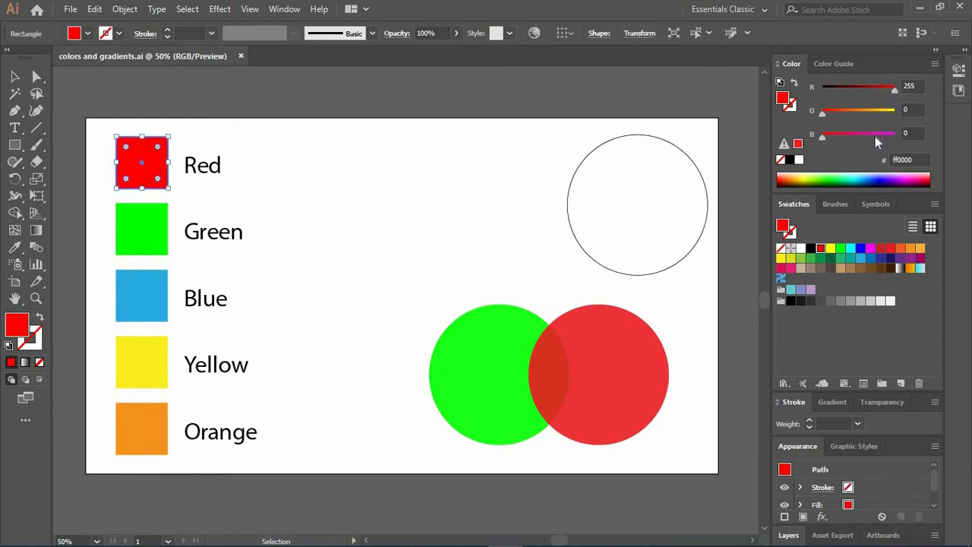
mouse_move(892, 90)
mouse_down()
mouse_move(830, 96)
mouse_move(898, 101)
mouse_up()
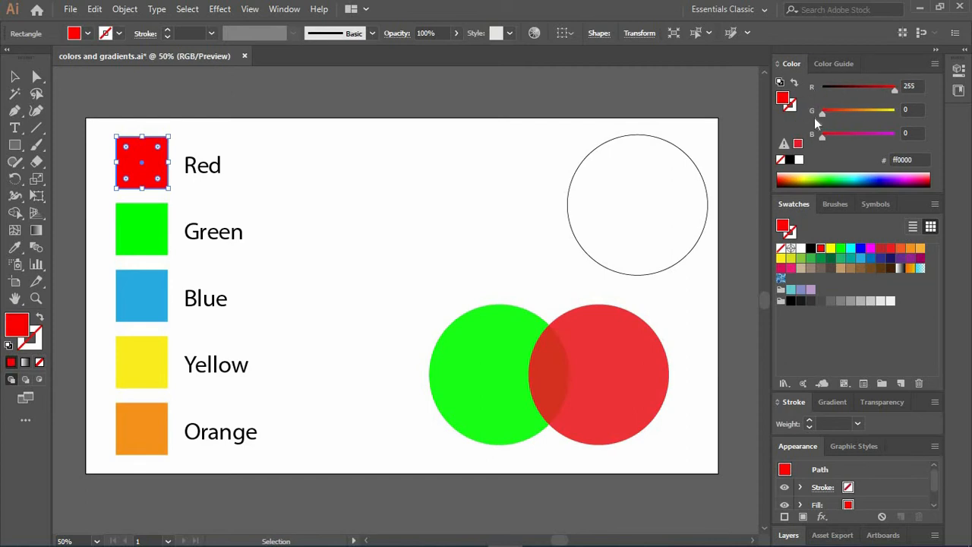
drag(892, 93, 831, 93)
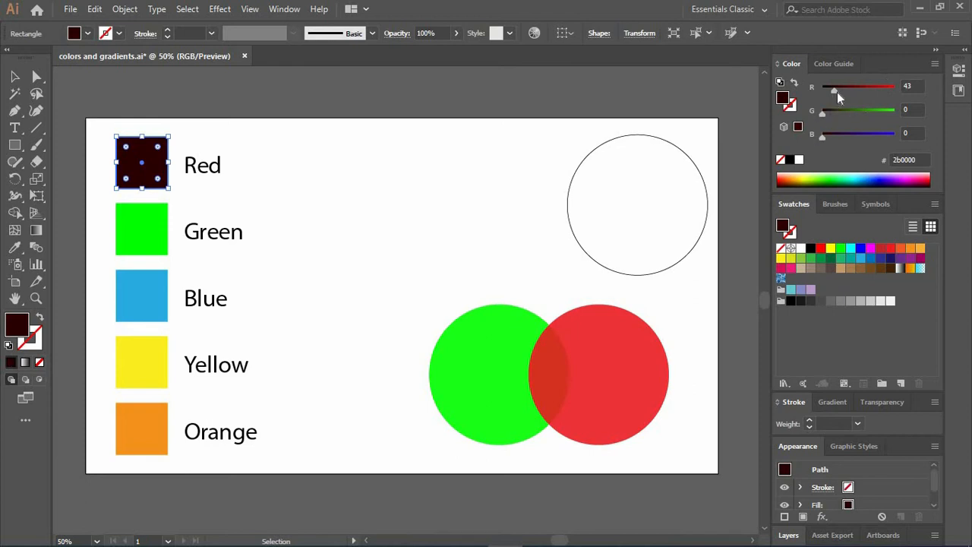
drag(832, 91, 896, 92)
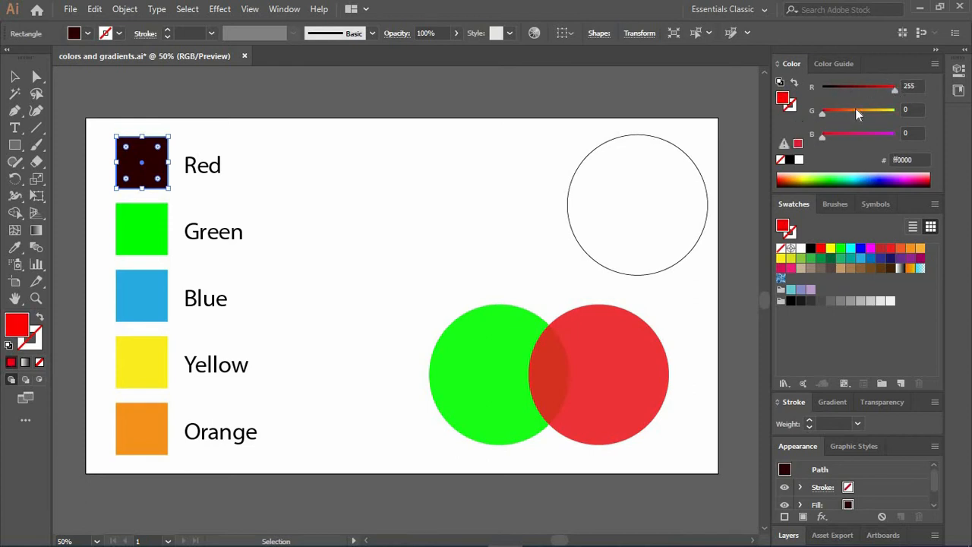
Step: Raise the red square's G value to 255 and return it to 0, keeping B at 0
mouse_move(821, 116)
mouse_down()
mouse_move(894, 116)
mouse_move(830, 129)
mouse_move(858, 119)
mouse_move(815, 120)
mouse_up()
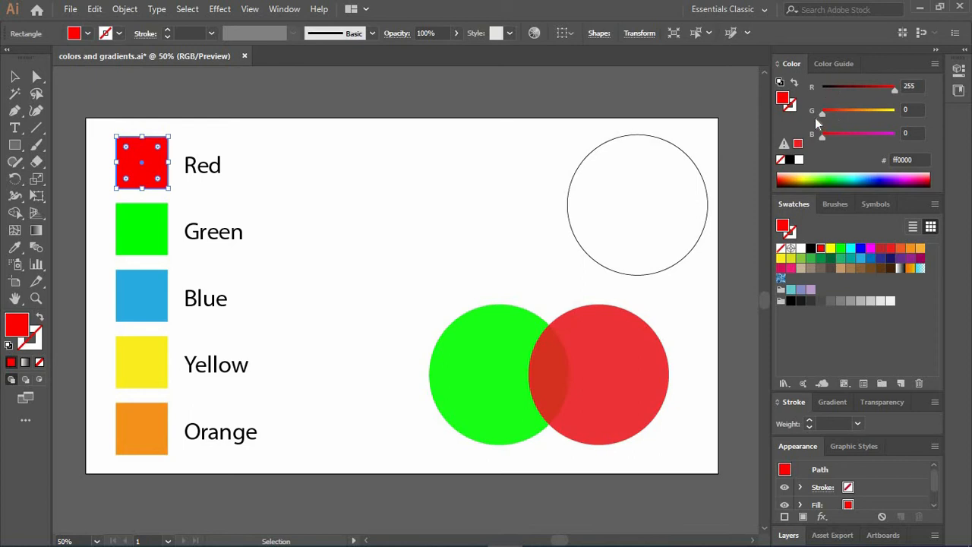
drag(848, 113, 899, 112)
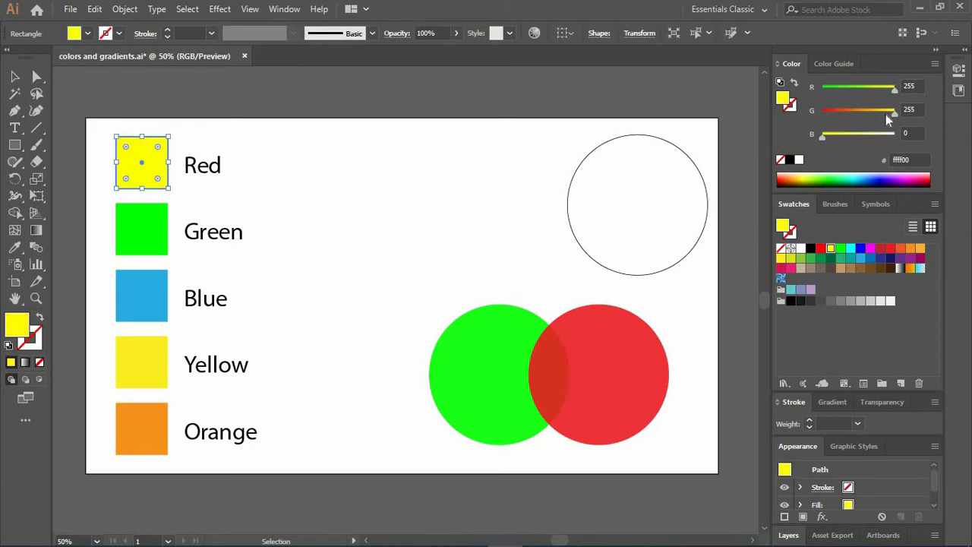
mouse_move(825, 135)
mouse_down()
mouse_move(904, 131)
mouse_move(815, 143)
mouse_up()
mouse_move(894, 113)
mouse_down()
mouse_move(823, 119)
mouse_move(896, 95)
mouse_up()
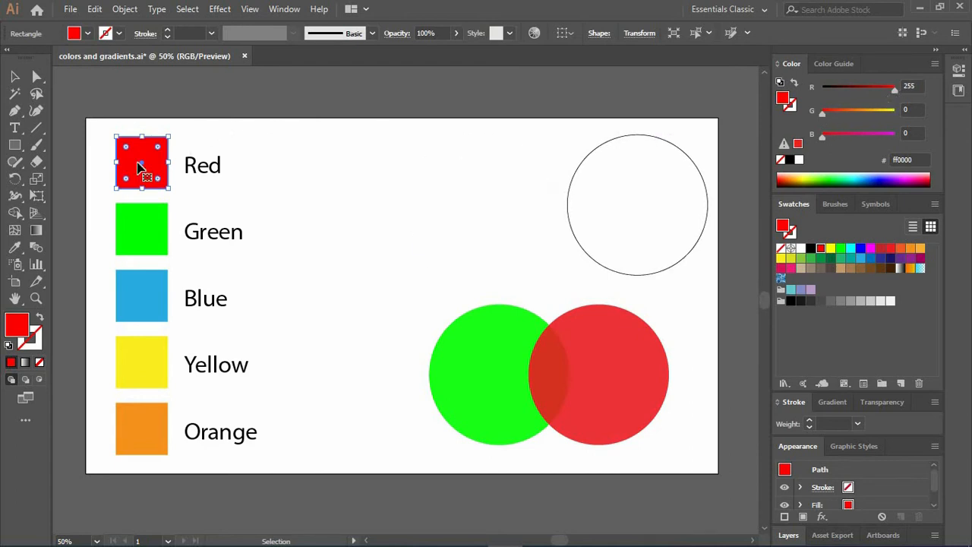
Step: Deselect and reselect the red square, enter isolation mode on it, and exit isolation
click(282, 183)
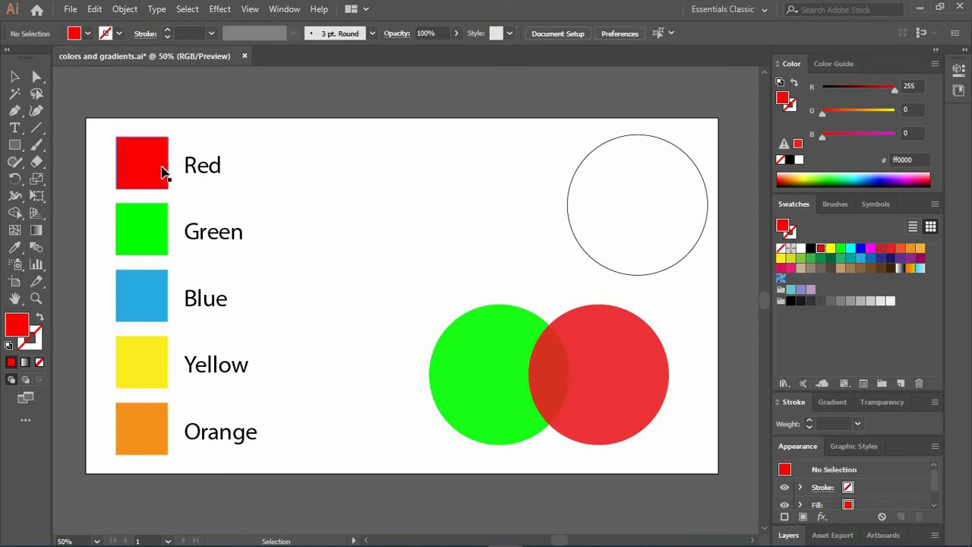
click(163, 173)
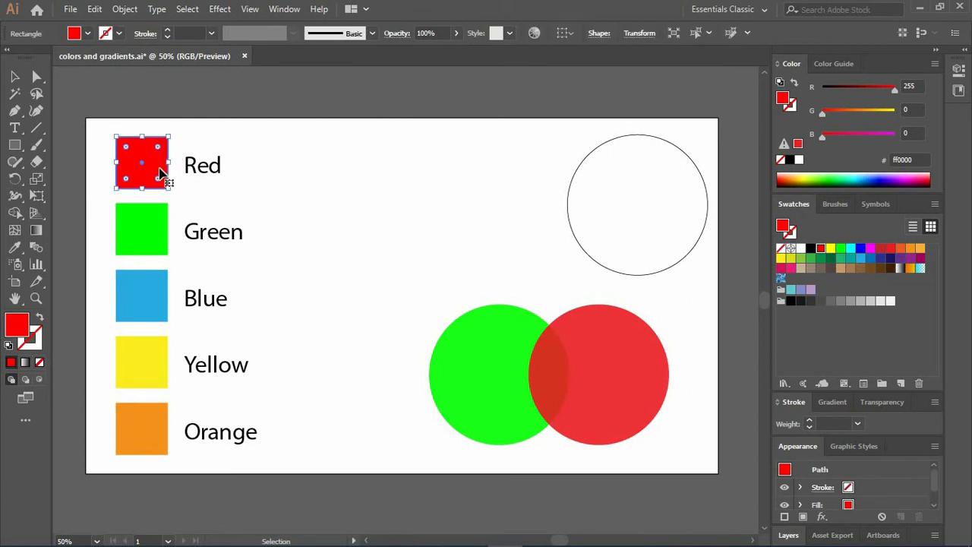
double_click(162, 173)
double_click(253, 188)
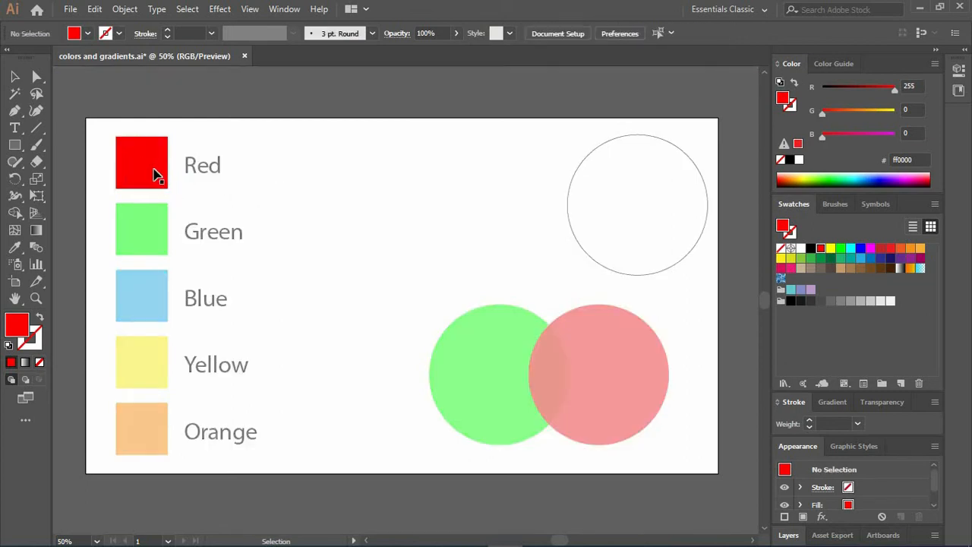
Step: Open the Color Picker for the red square's fill and set the hue to 310°
click(157, 175)
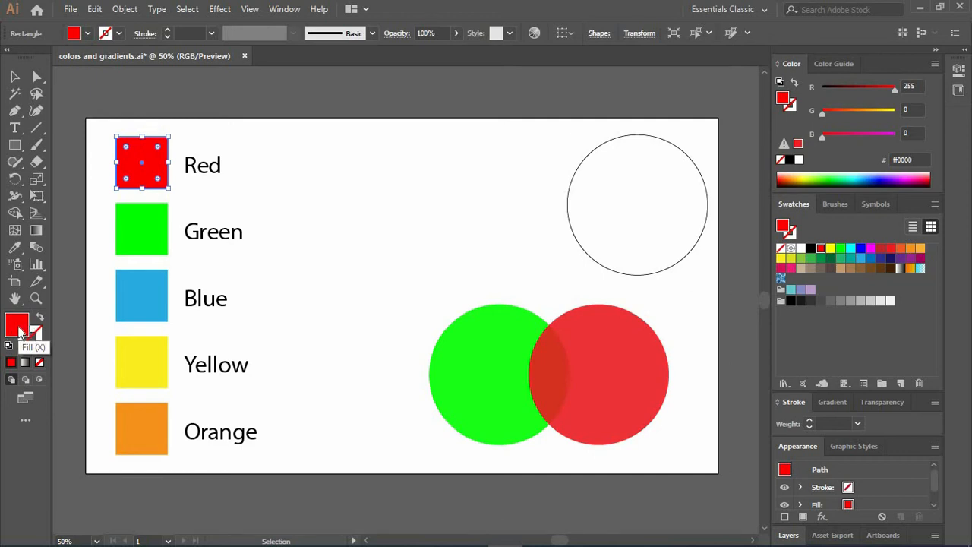
double_click(783, 99)
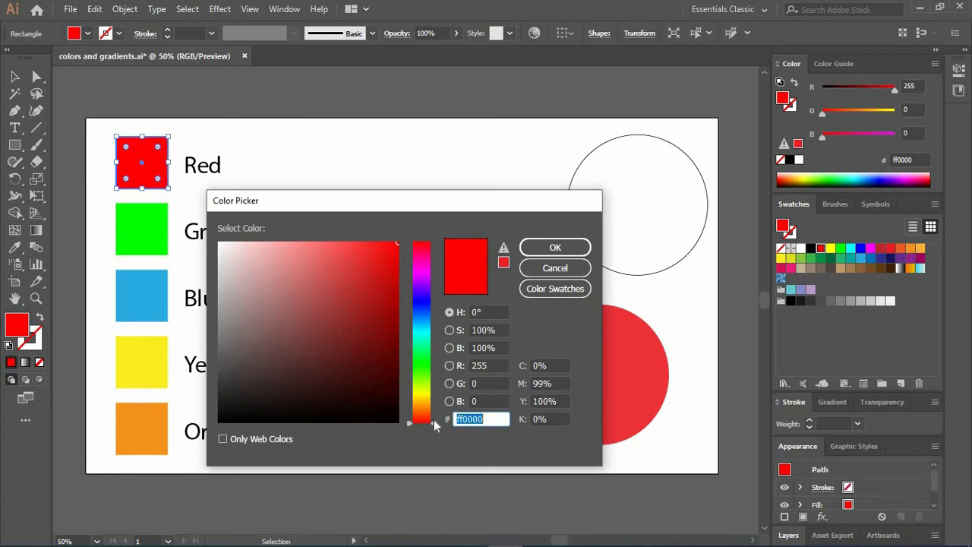
drag(433, 423, 434, 277)
drag(442, 323, 436, 424)
click(423, 283)
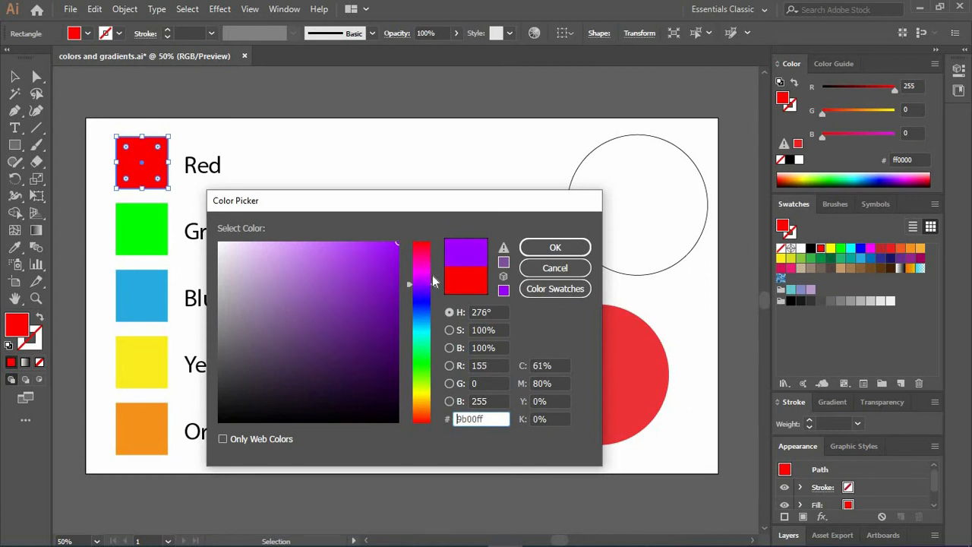
drag(435, 284, 434, 375)
click(438, 279)
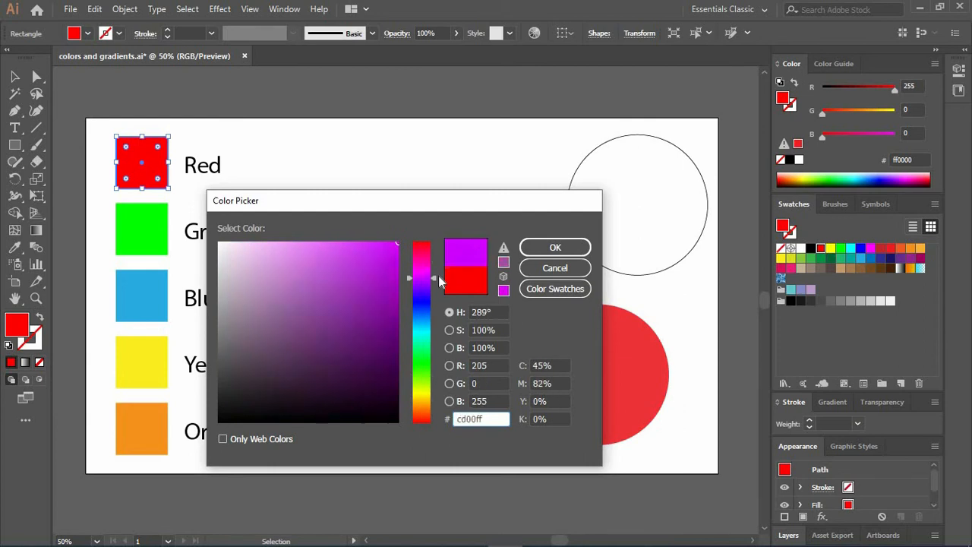
drag(438, 279, 438, 282)
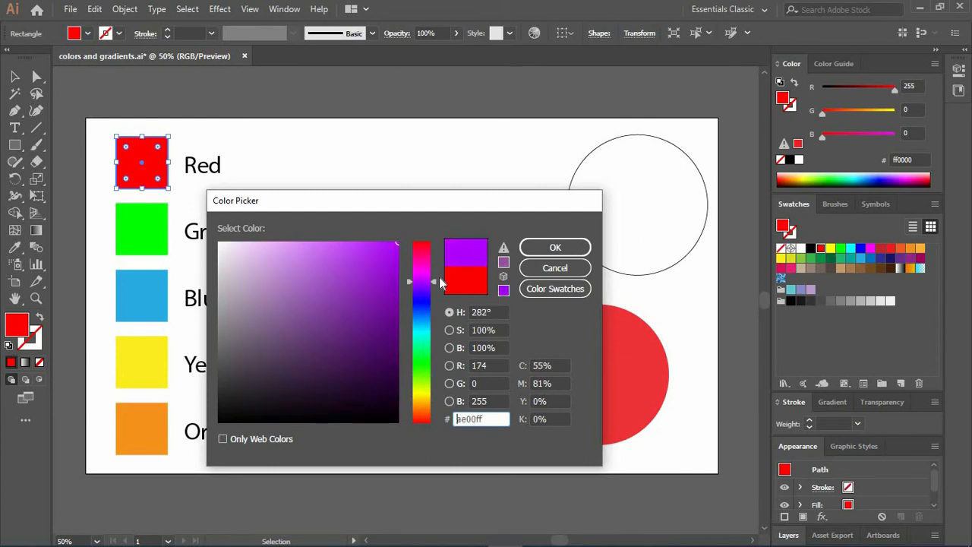
click(441, 267)
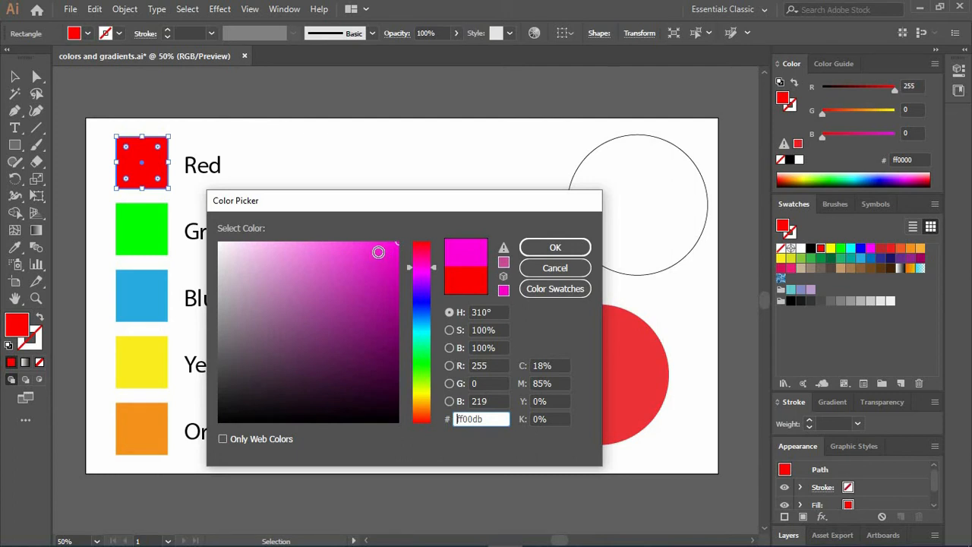
Step: Try white, black and the fully saturated magenta ff00db as shades of the chosen hue in the color field
mouse_move(378, 252)
mouse_down()
mouse_move(227, 249)
mouse_move(209, 236)
mouse_up()
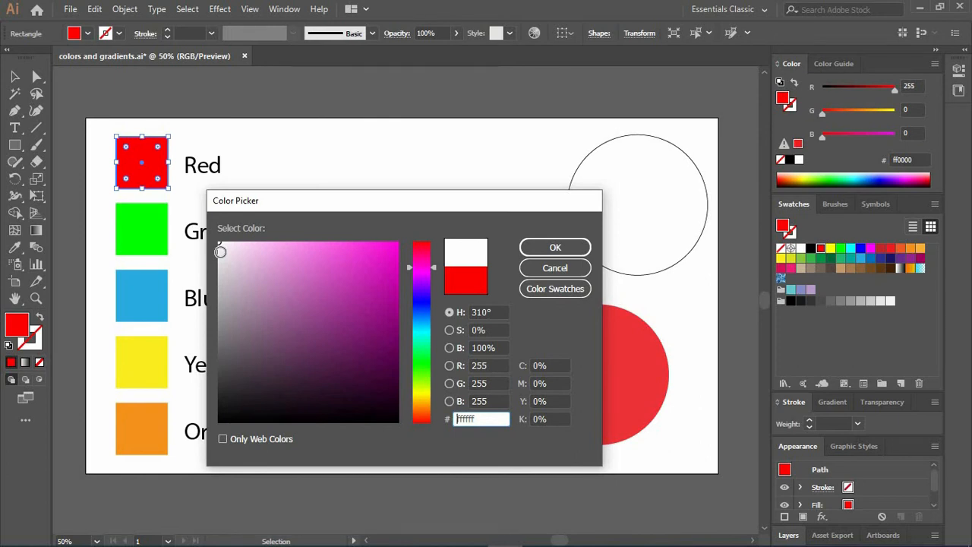
mouse_move(220, 251)
mouse_down()
mouse_move(236, 303)
mouse_move(220, 417)
mouse_move(204, 445)
mouse_up()
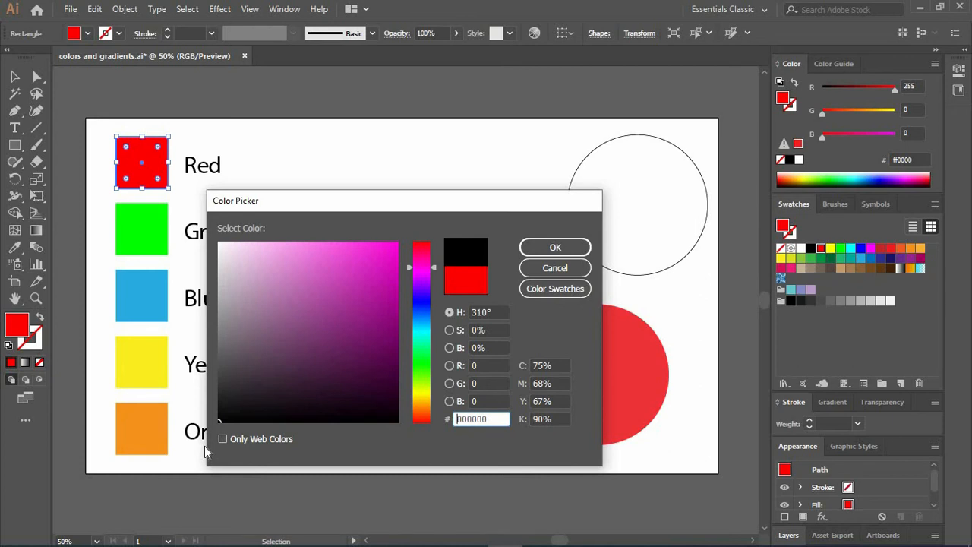
drag(371, 282, 413, 230)
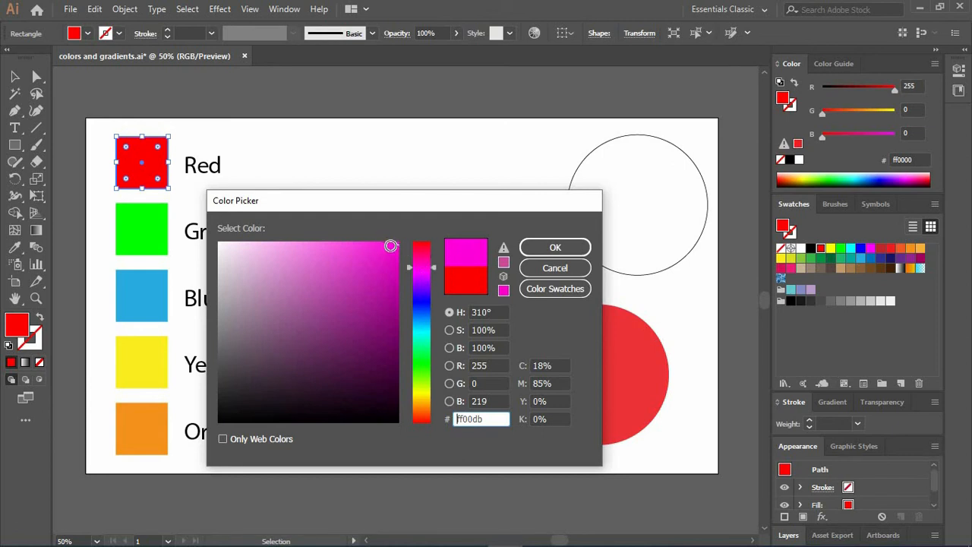
click(390, 249)
drag(392, 292, 395, 436)
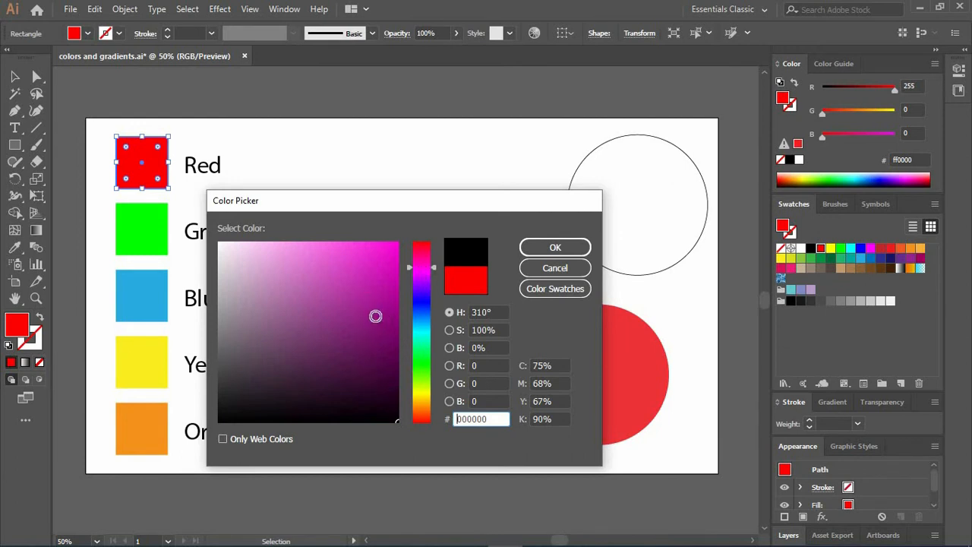
Step: Choose a dark magenta shade with 94% saturation and 42% brightness, and shift the hue to 314° for color 6b0756
click(387, 355)
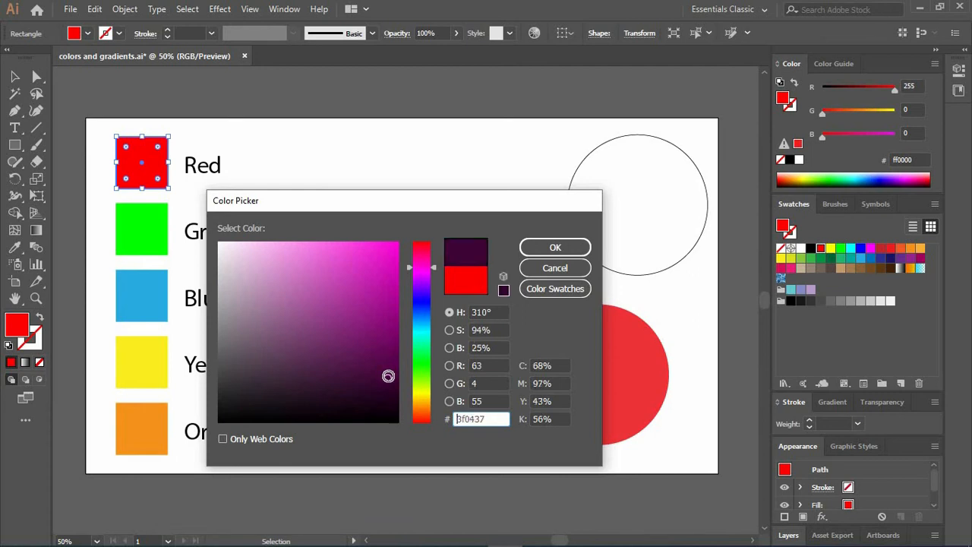
mouse_move(387, 334)
mouse_down()
mouse_move(380, 349)
mouse_move(373, 331)
mouse_up()
drag(324, 334, 301, 354)
click(372, 354)
mouse_move(372, 354)
mouse_down()
mouse_move(378, 334)
mouse_move(355, 322)
mouse_move(360, 355)
mouse_move(312, 329)
mouse_move(312, 291)
mouse_move(387, 346)
mouse_up()
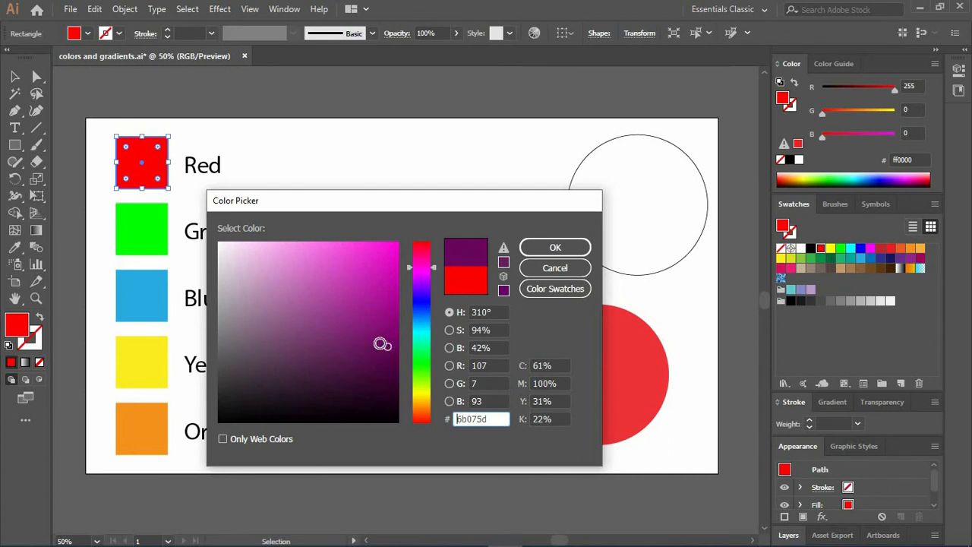
drag(434, 267, 436, 266)
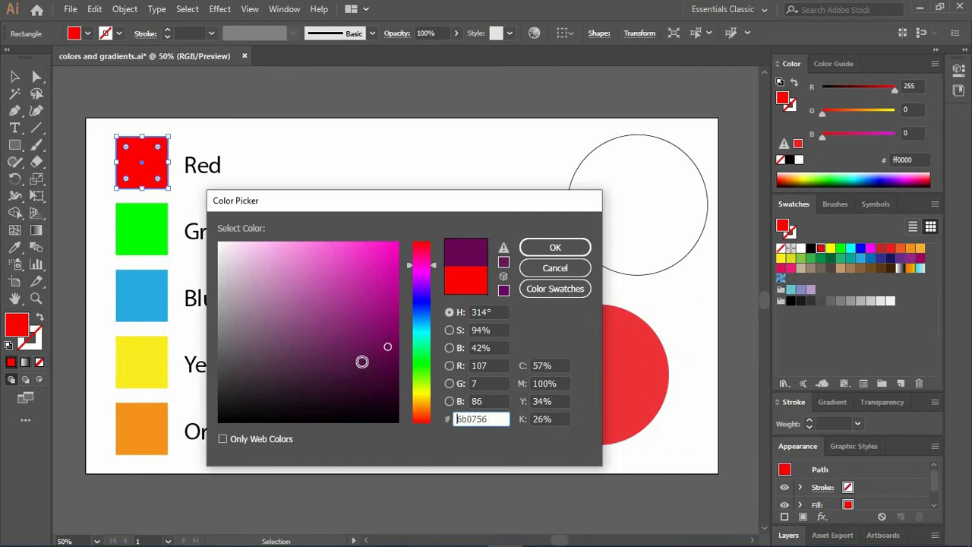
Step: Try the fully saturated pink ff00c9 and the muted purple 914681 in the color field
mouse_move(387, 346)
mouse_down()
mouse_move(394, 288)
mouse_move(356, 305)
mouse_move(381, 304)
mouse_move(401, 226)
mouse_move(371, 219)
mouse_move(411, 221)
mouse_up()
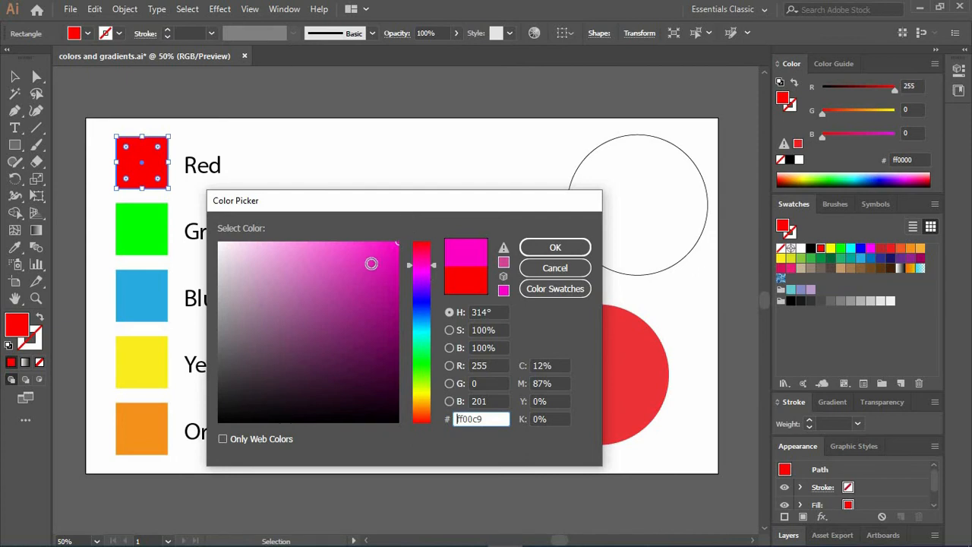
mouse_move(371, 263)
mouse_down()
mouse_move(318, 242)
mouse_move(263, 240)
mouse_move(306, 250)
mouse_move(291, 331)
mouse_move(311, 319)
mouse_up()
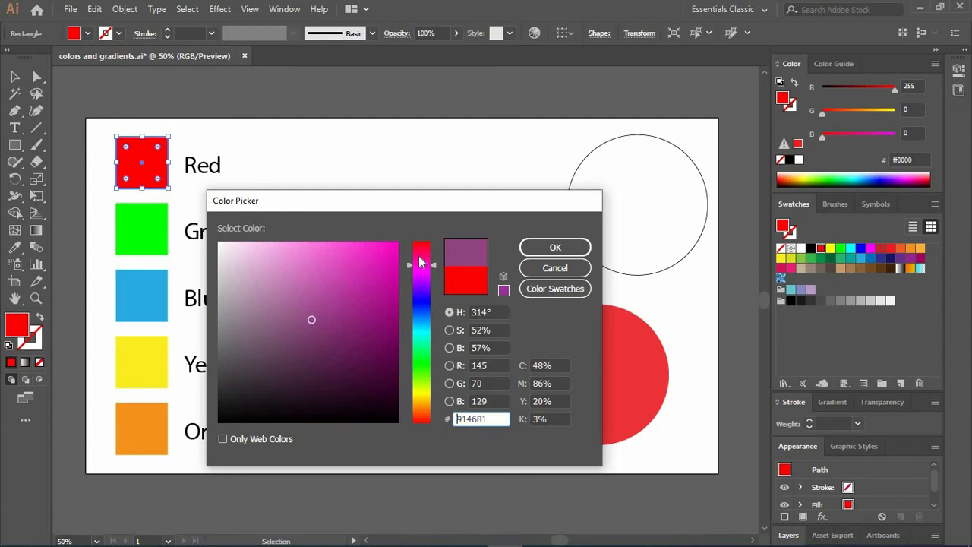
Step: Switch the Color Picker between its color swatches and color models, and browse the document's swatch list
click(553, 293)
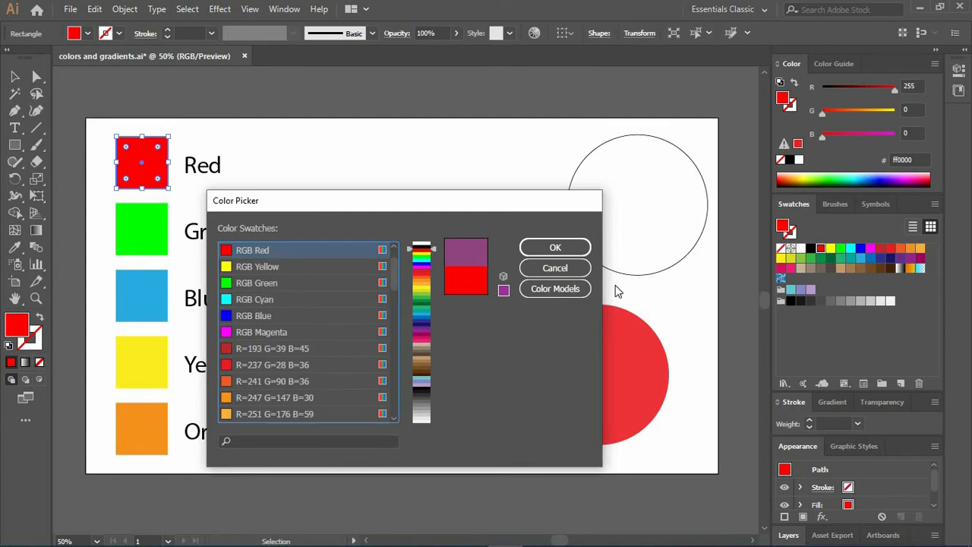
click(571, 294)
click(559, 293)
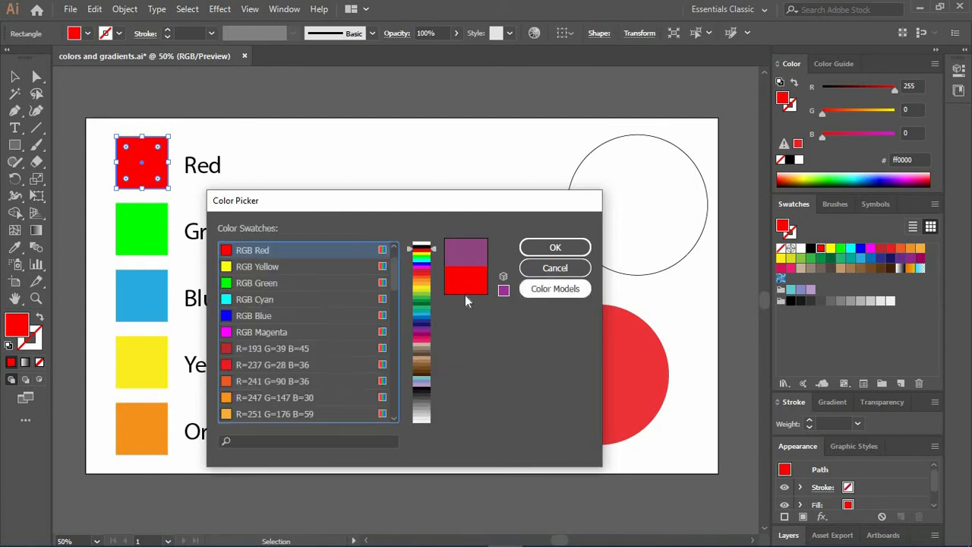
click(554, 289)
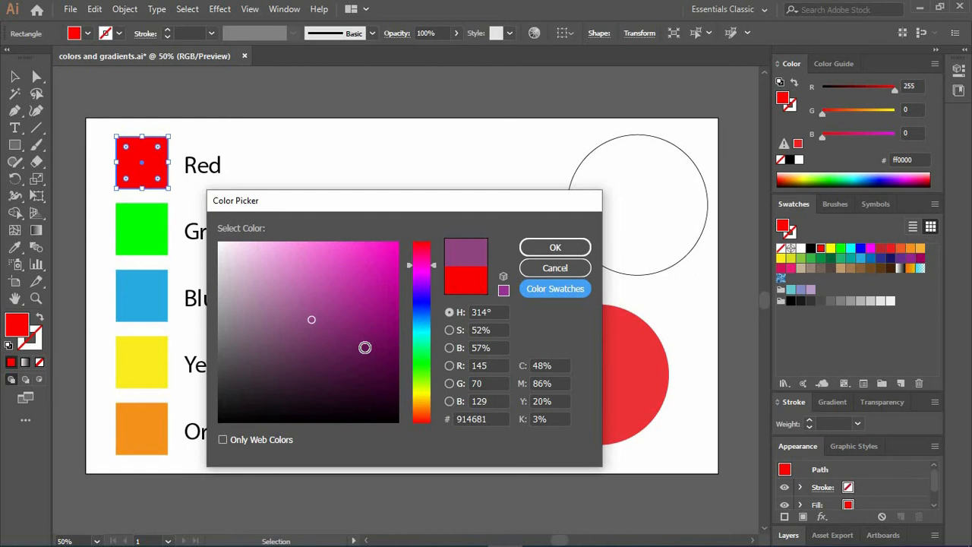
click(543, 290)
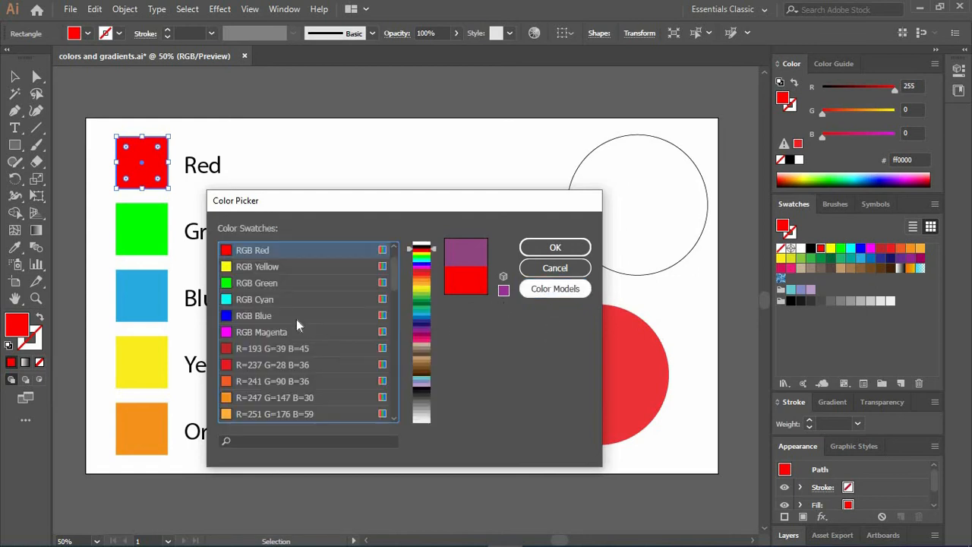
scroll(310, 347, down, 2)
scroll(309, 343, down, 6)
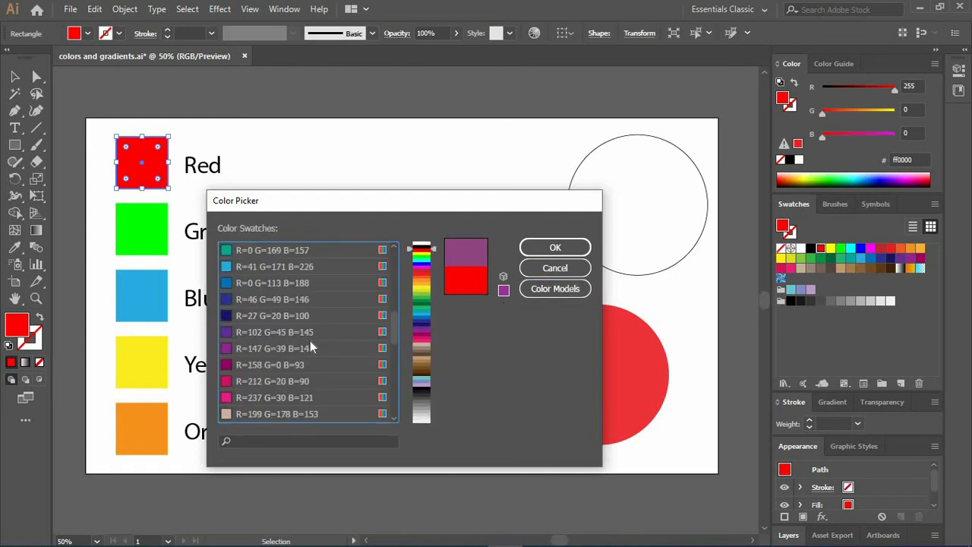
scroll(310, 340, up, 8)
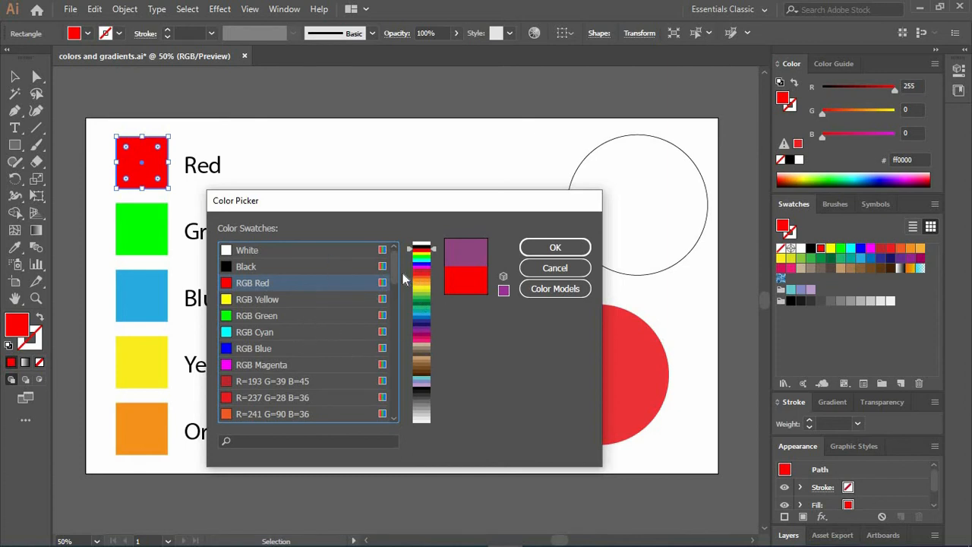
Step: Try the RGB Magenta swatch, then apply the R=193 G=39 B=45 swatch as the square's fill
mouse_move(396, 272)
mouse_down()
mouse_move(394, 317)
mouse_move(405, 258)
mouse_up()
click(285, 348)
click(295, 369)
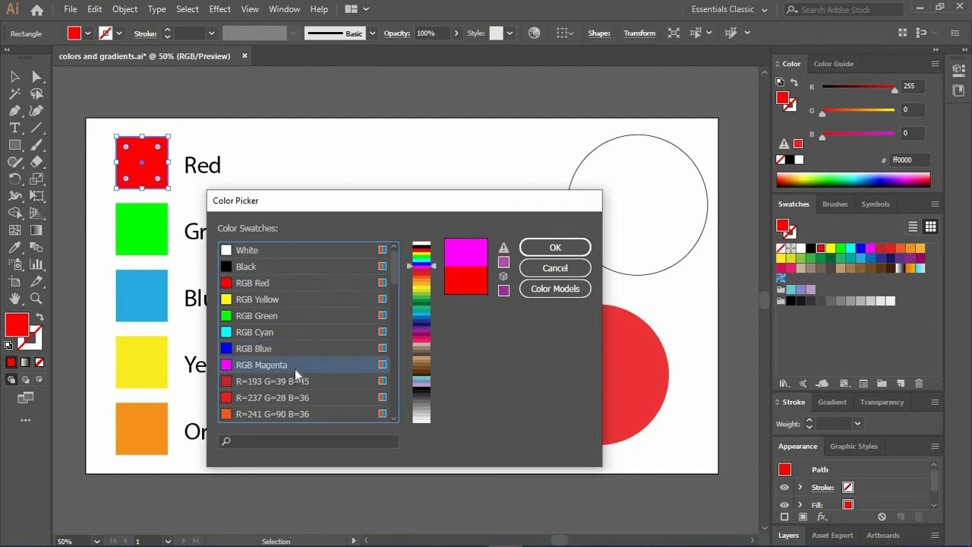
click(309, 380)
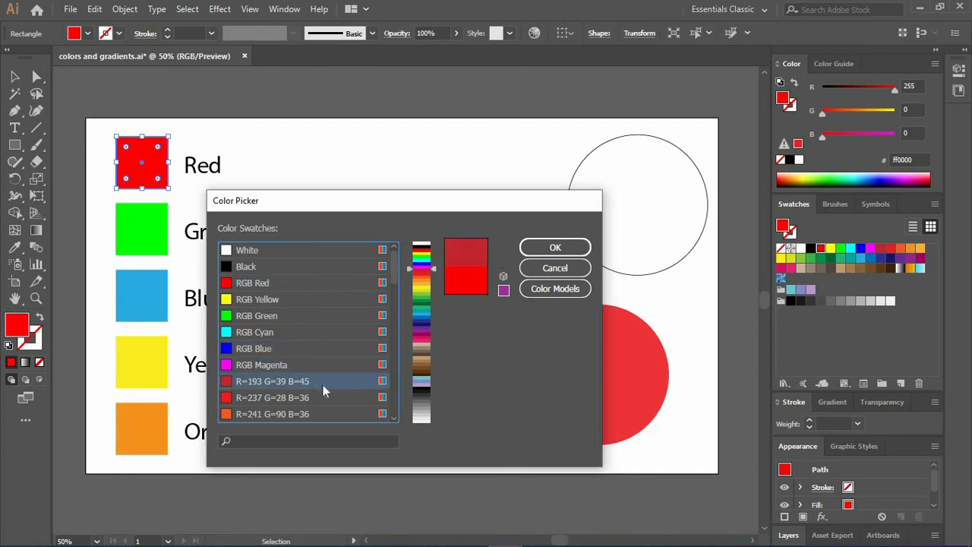
click(549, 249)
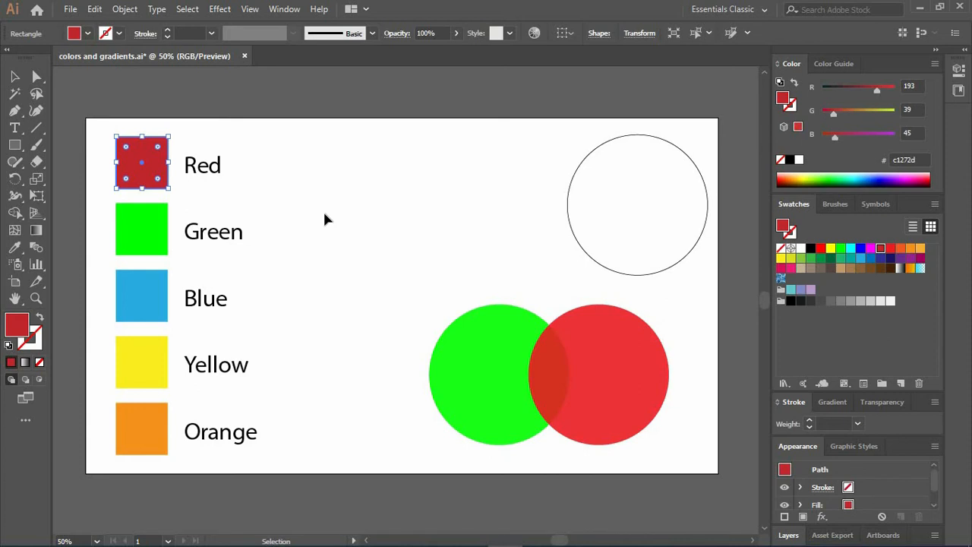
Step: Set the square's fill hex code to ffffff and deselect it
click(918, 160)
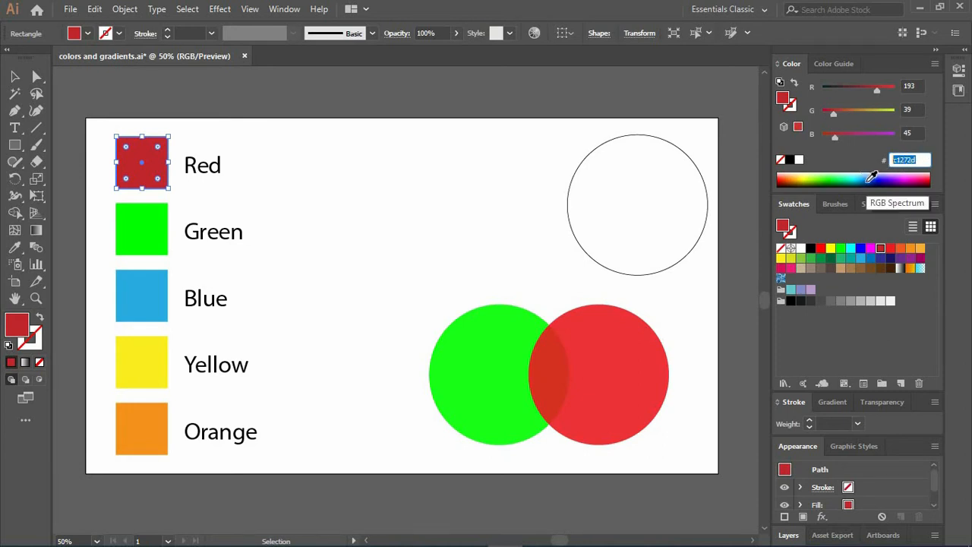
text(fff)
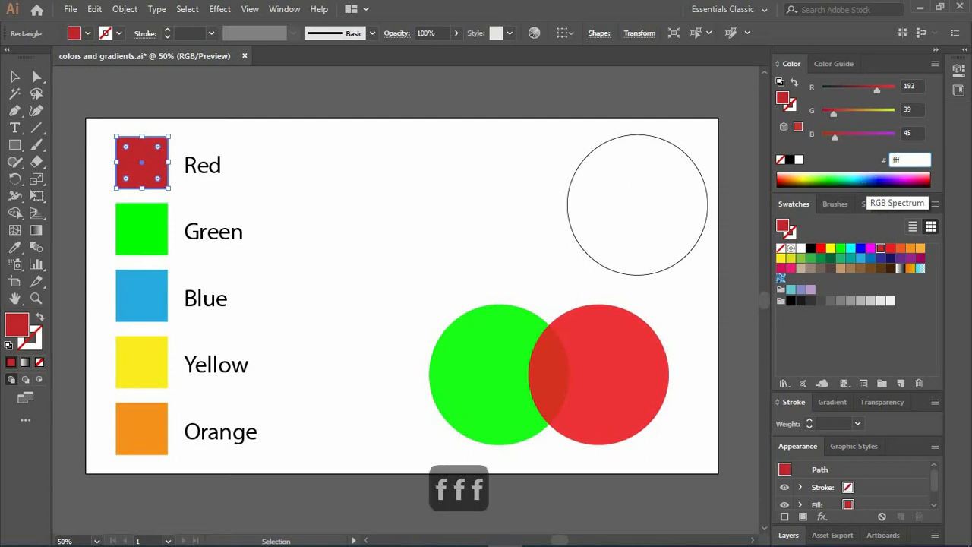
text(fff)
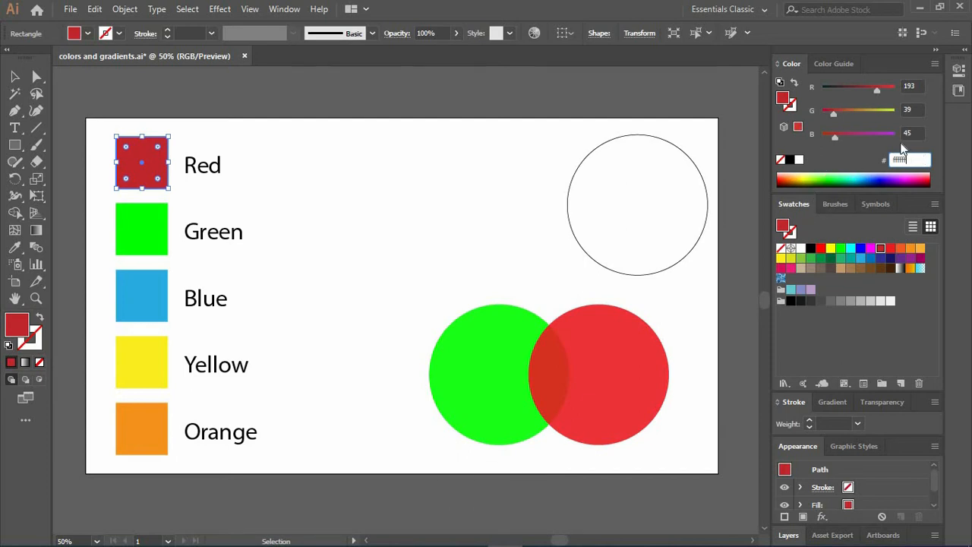
key(Return)
key(Return)
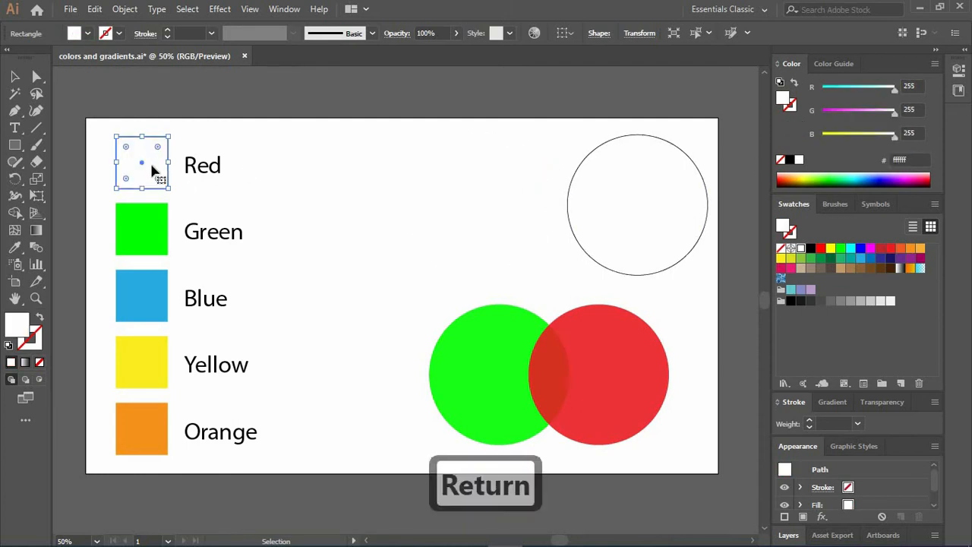
click(507, 191)
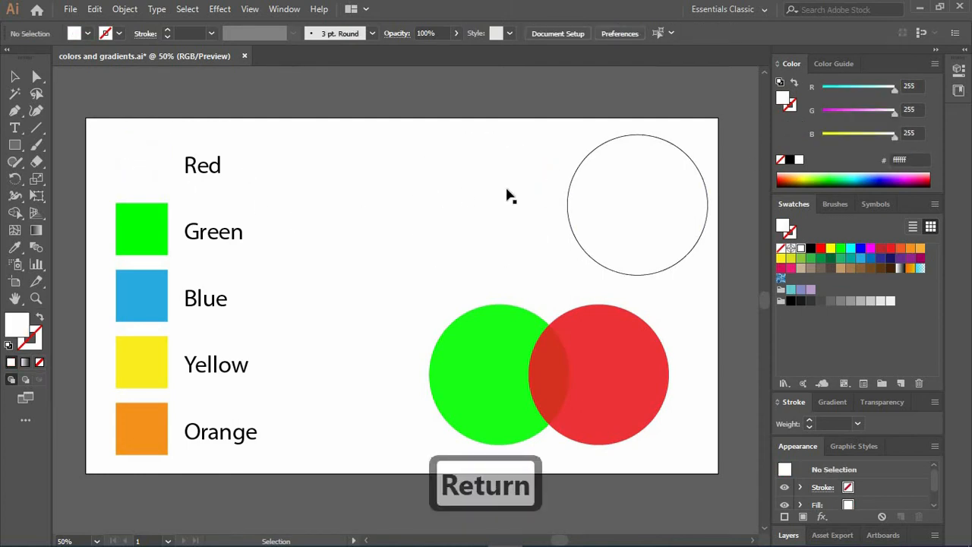
Step: With nothing selected, set the current fill's hex code to 000000
click(903, 159)
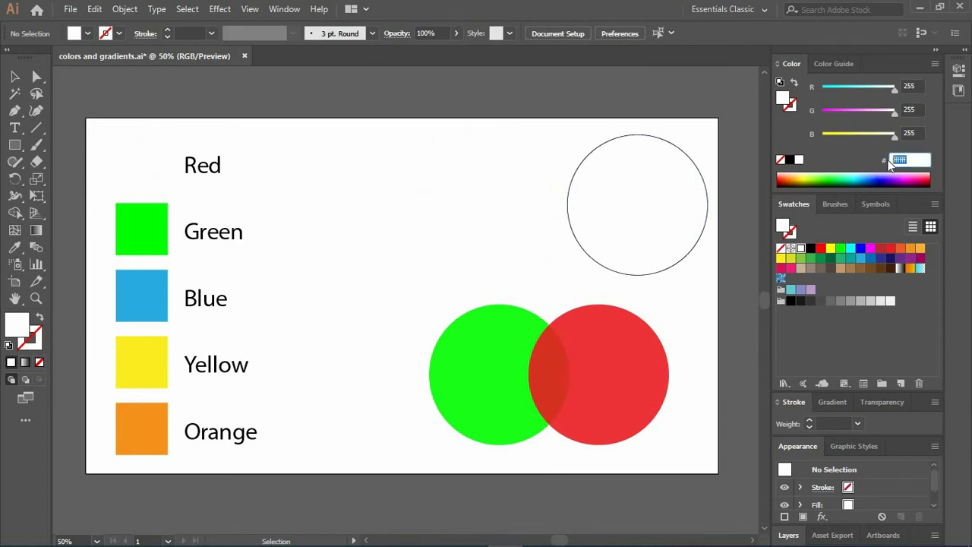
text(000000)
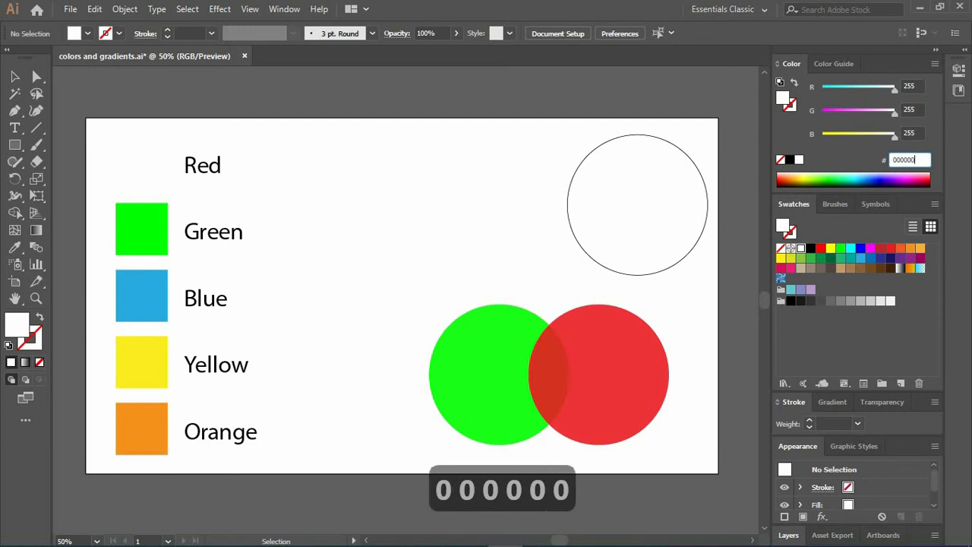
key(Return)
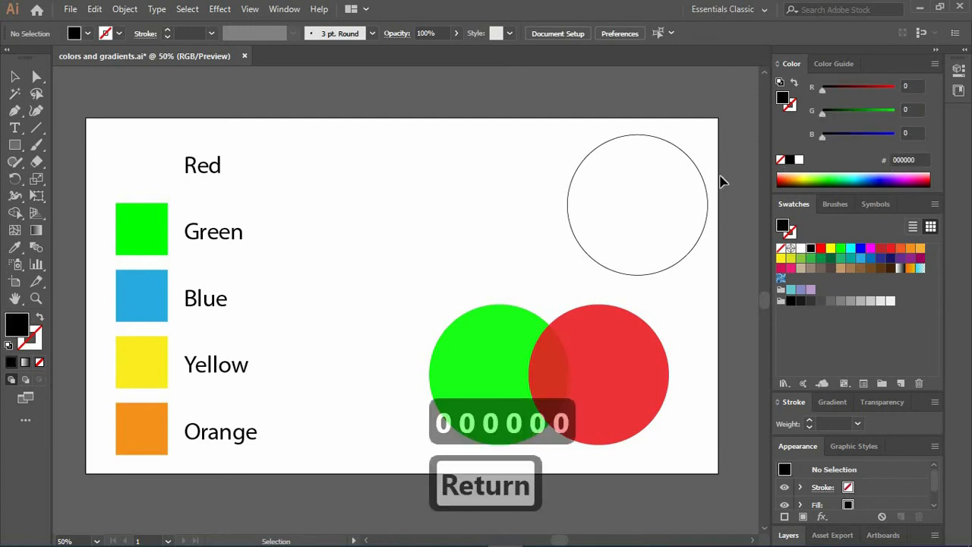
Step: Select the white square beside the Red label and replace its fill hex code with 000000
click(154, 173)
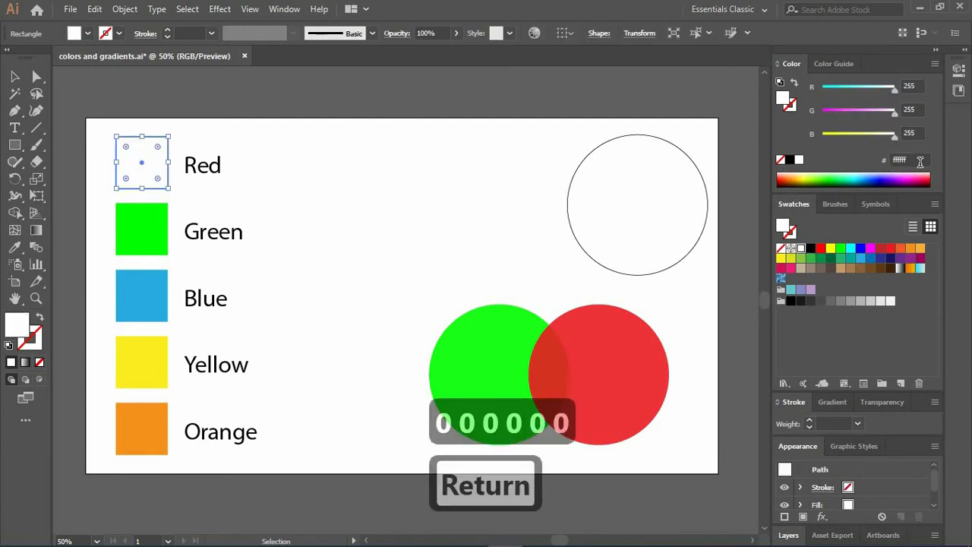
key(BackSpace)
key(BackSpace)
key(BackSpace)
key(BackSpace)
key(BackSpace)
key(BackSpace)
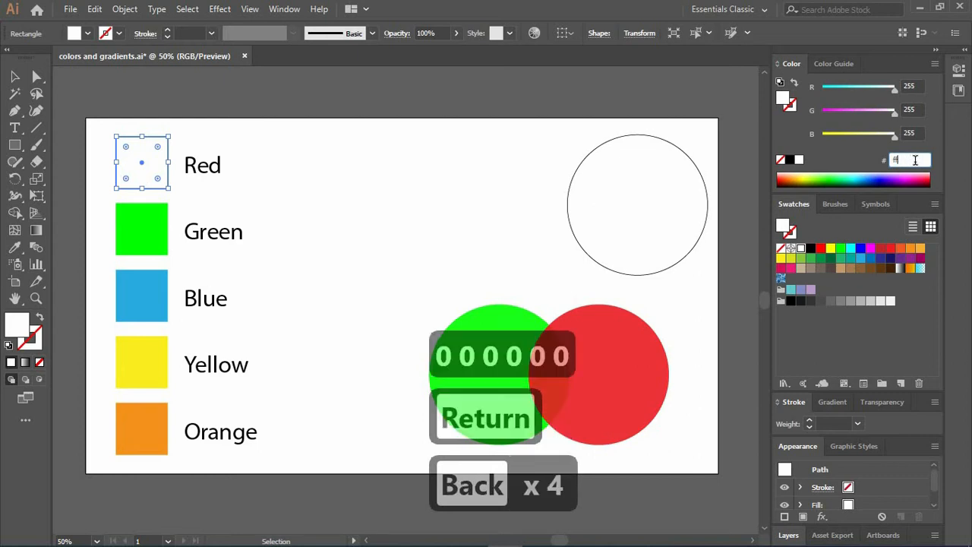
text(000000)
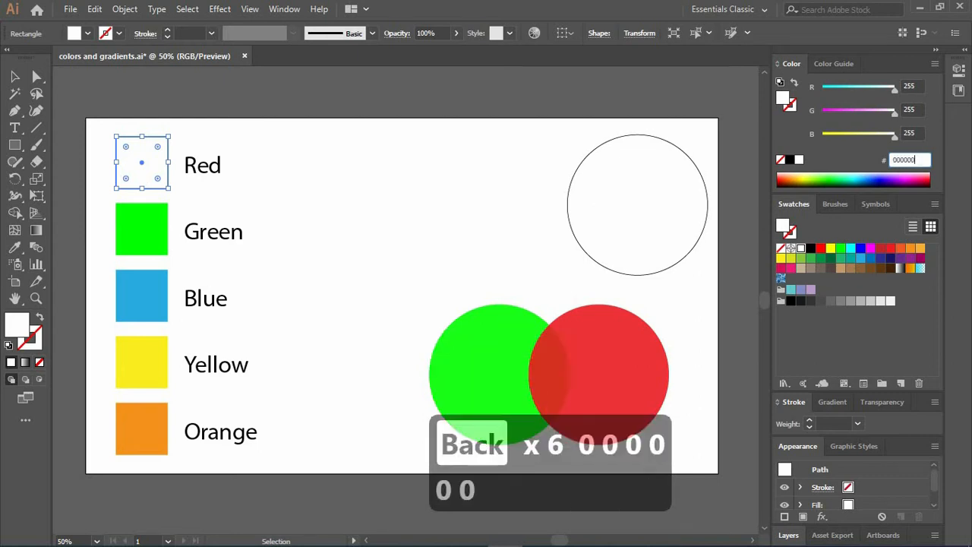
key(Return)
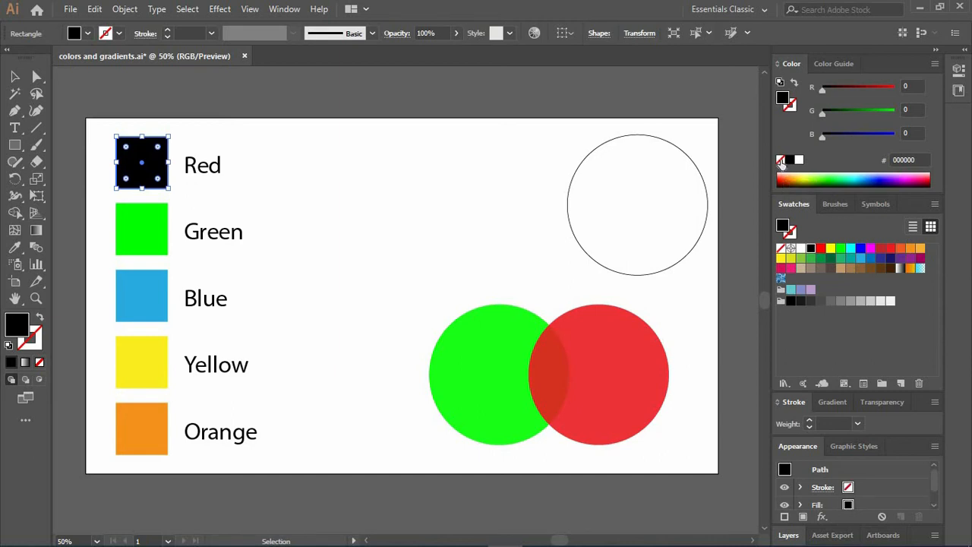
Step: Remove the square's fill, give it a black stroke, and deselect it
click(780, 161)
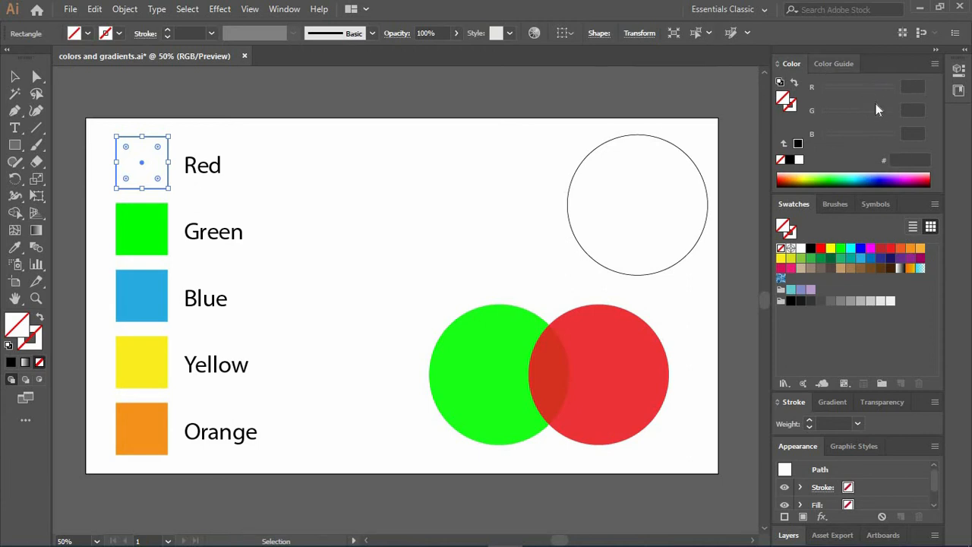
click(794, 107)
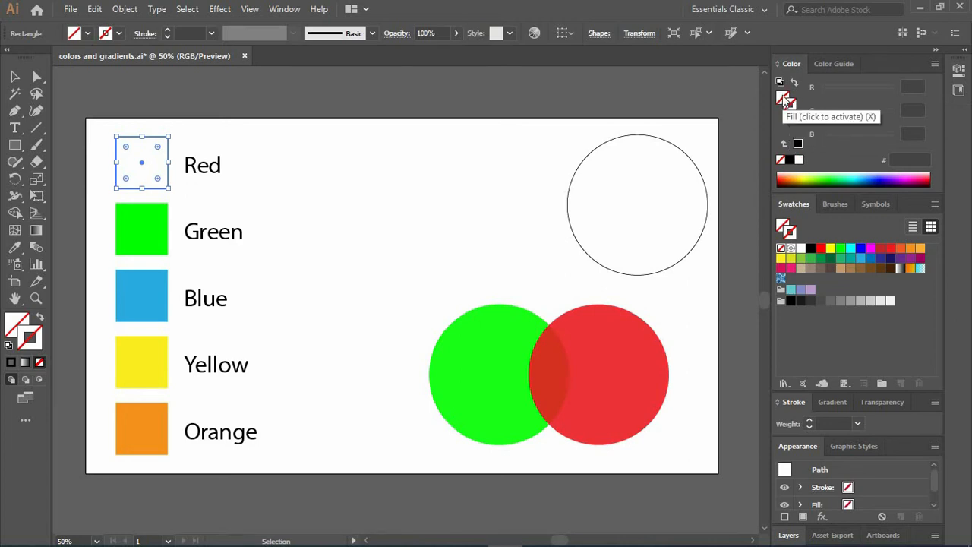
click(784, 100)
click(791, 110)
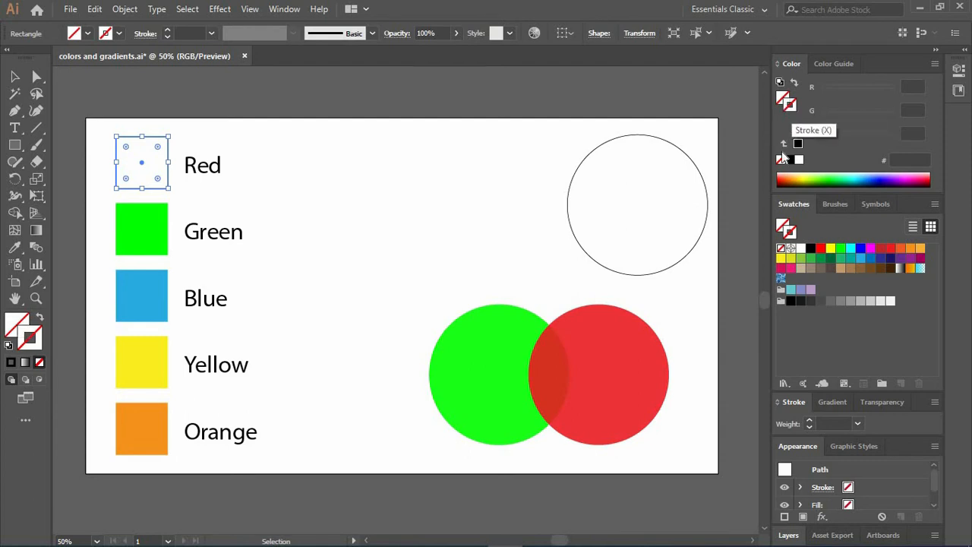
click(791, 160)
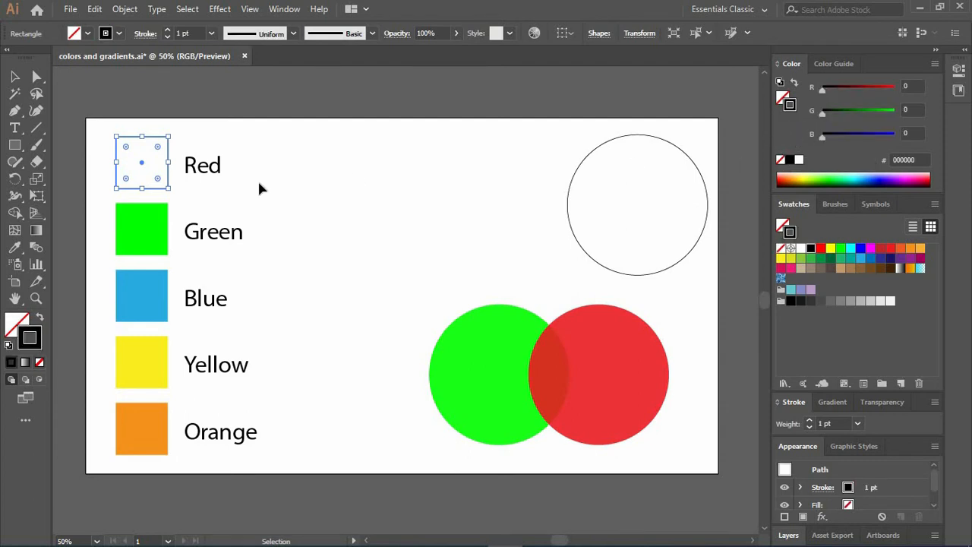
click(241, 191)
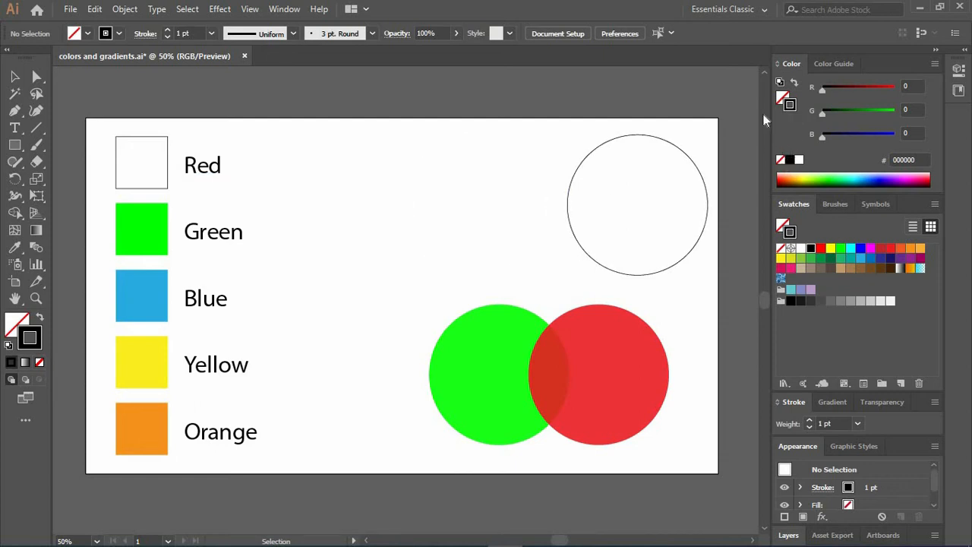
Step: Remove the stroke from the square beside the Red label and delete the invisible white circle beside the outlined circle
click(163, 166)
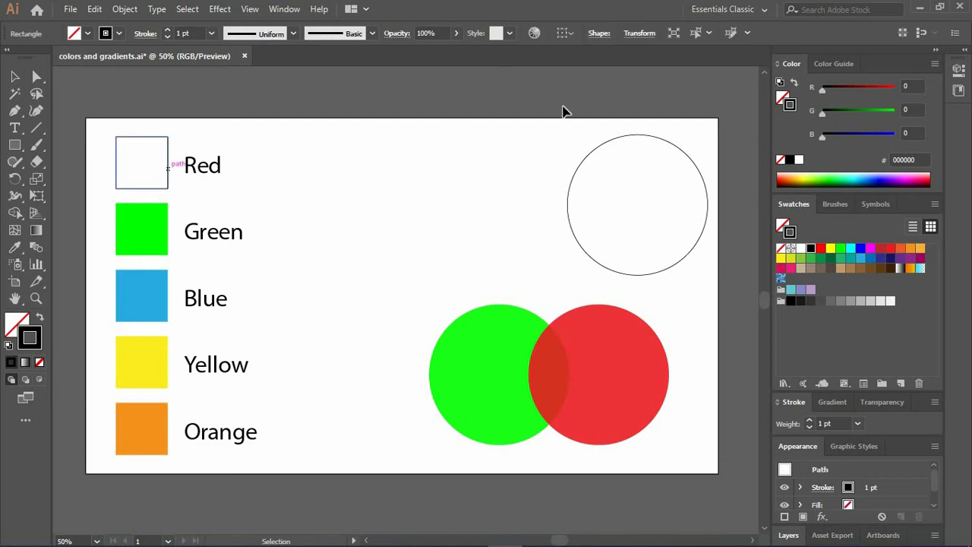
click(779, 159)
click(408, 205)
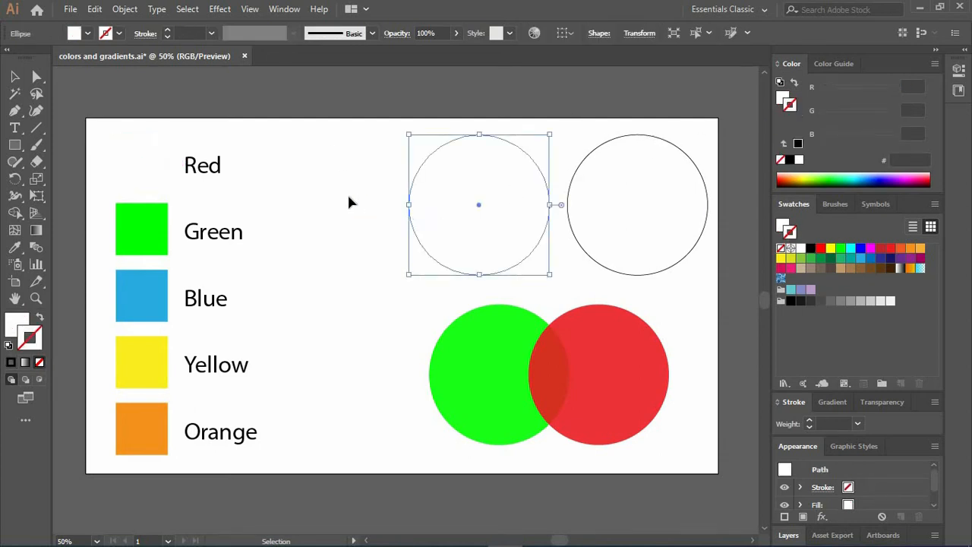
key(Delete)
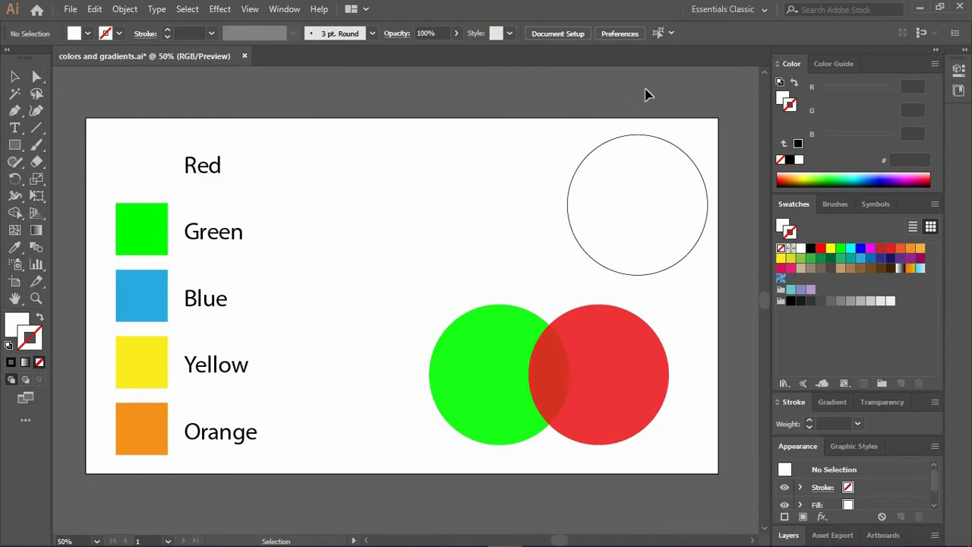
Step: Select the empty square beside the Red label and copy the green circle's appearance onto it with the Eyedropper tool
click(780, 97)
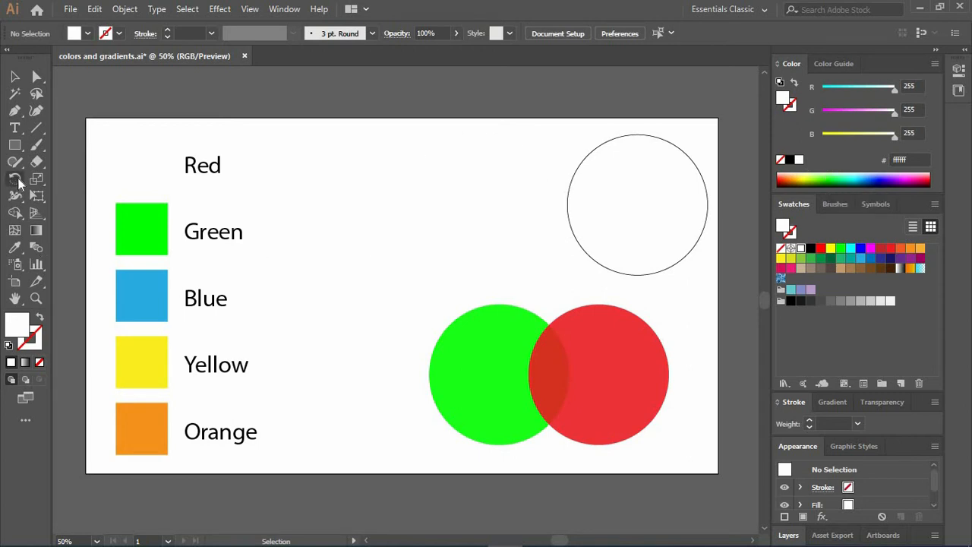
click(15, 248)
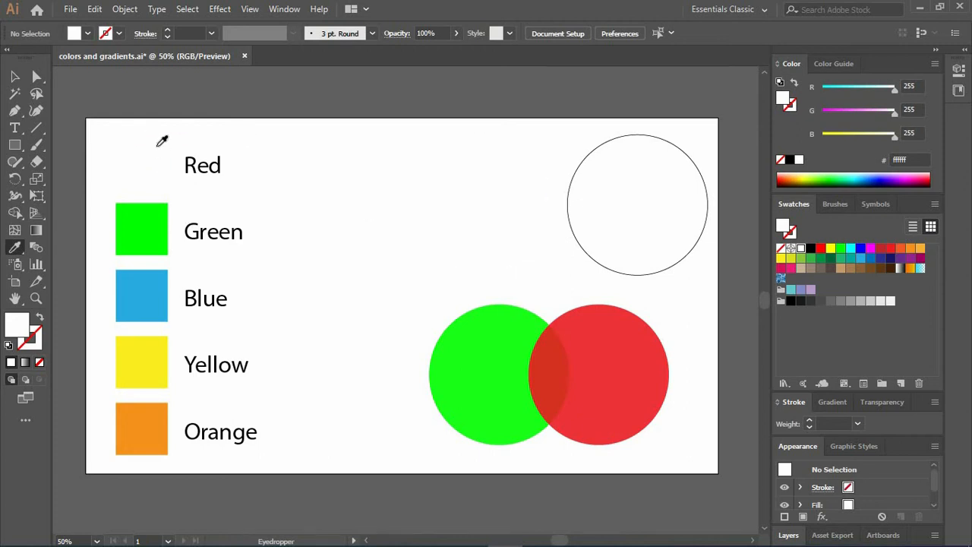
key(ctrl)
ctrl+click(161, 142)
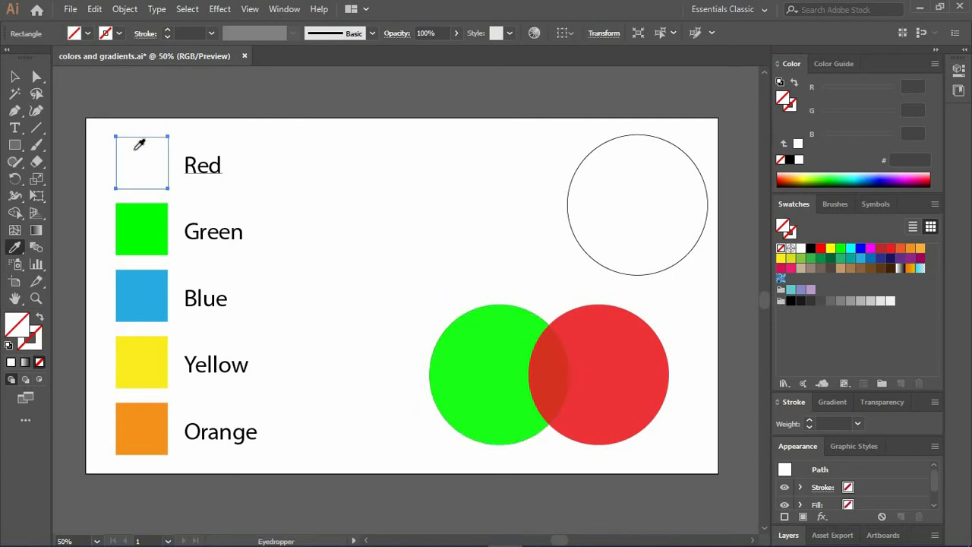
click(508, 353)
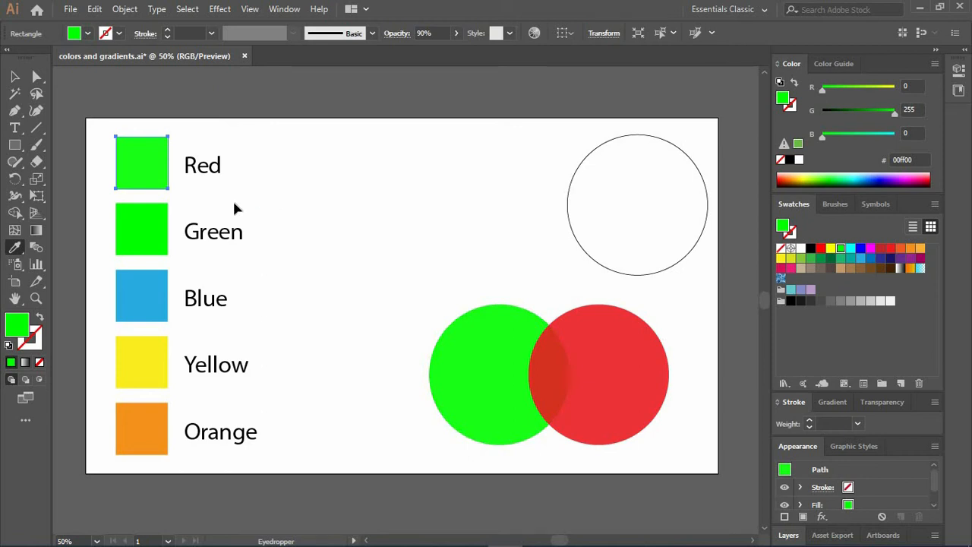
Step: Give the green circle a black stroke and deselect it
key(ctrl+shift+a)
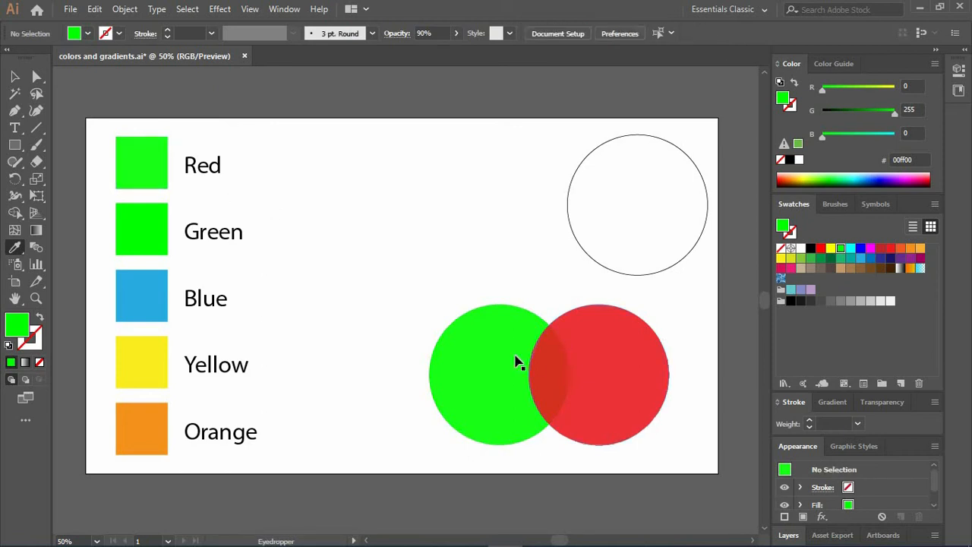
ctrl+click(492, 358)
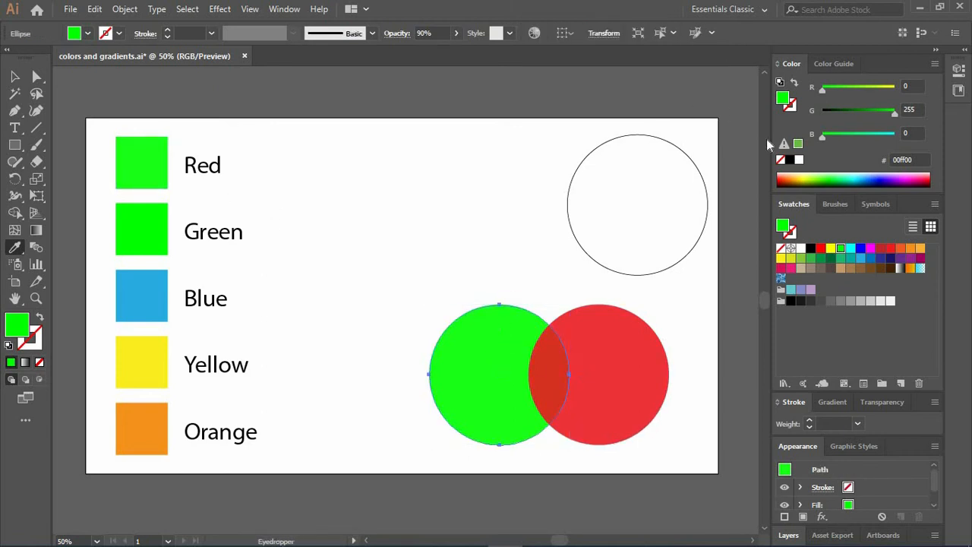
click(791, 106)
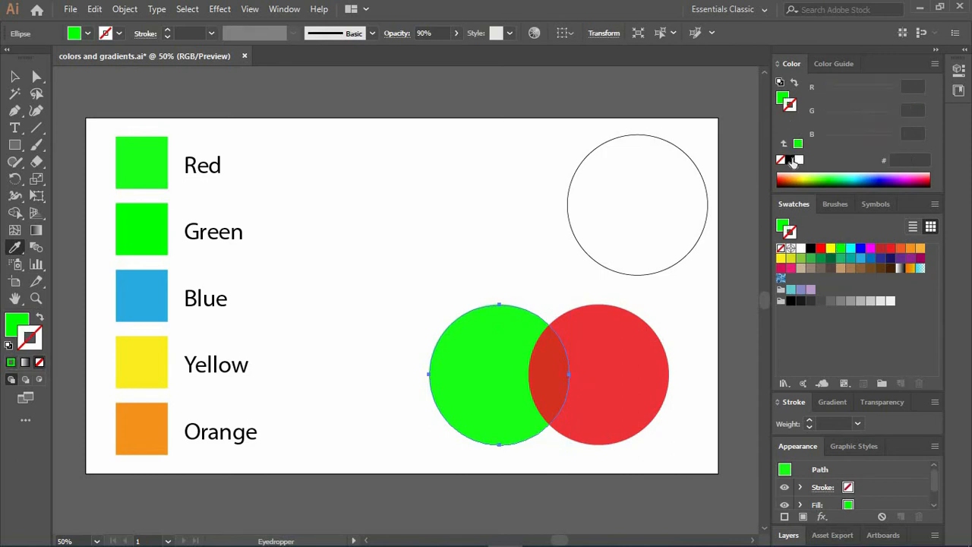
click(790, 161)
key(ctrl+shift+a)
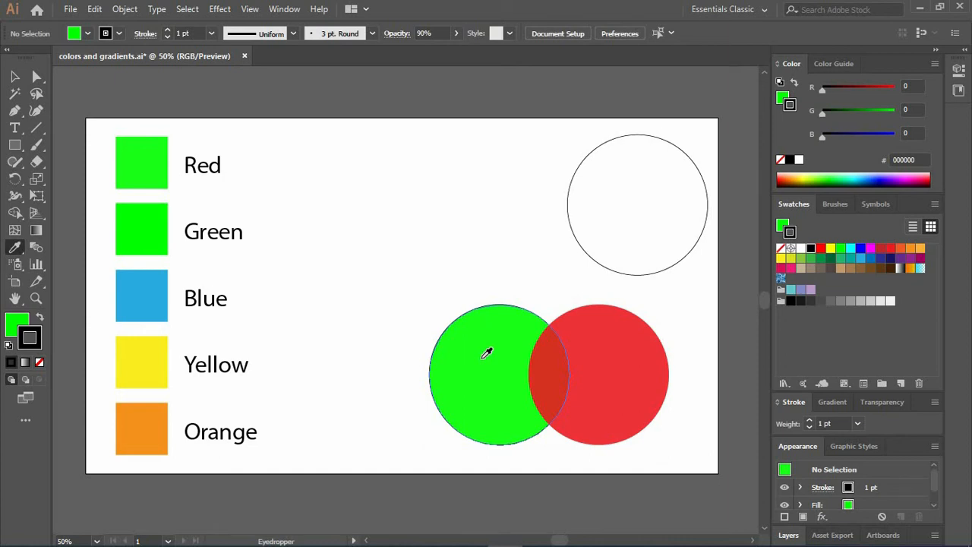
Step: Copy the outlined green circle's appearance onto the square beside the Red label with the Eyedropper tool, and deselect the square
ctrl+click(121, 177)
click(497, 330)
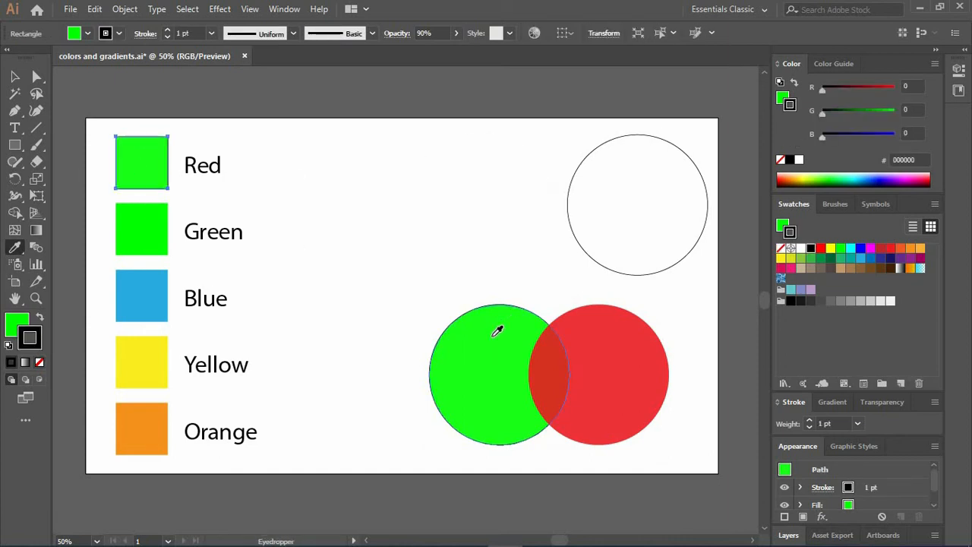
ctrl+click(216, 197)
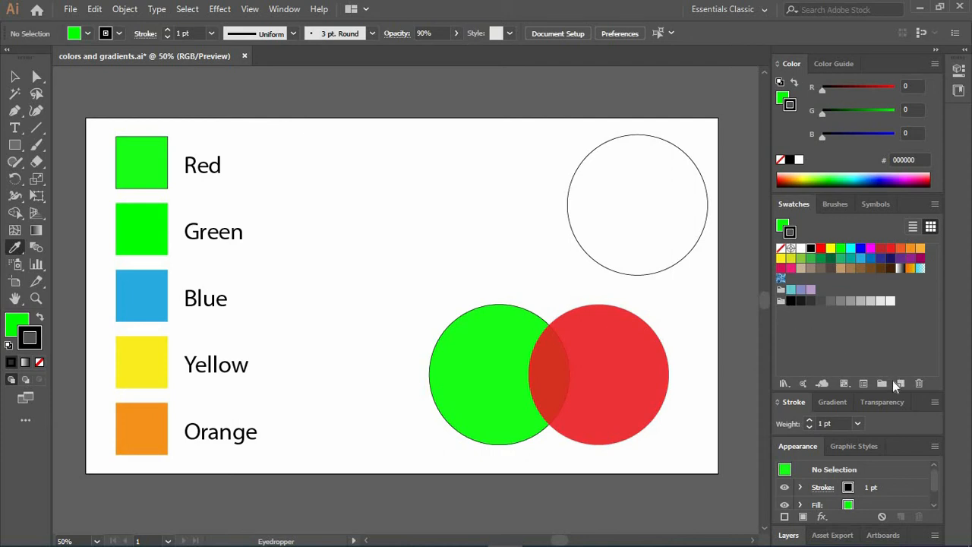
Step: Create a new swatch color group named "Color mostly used"
click(780, 312)
click(881, 383)
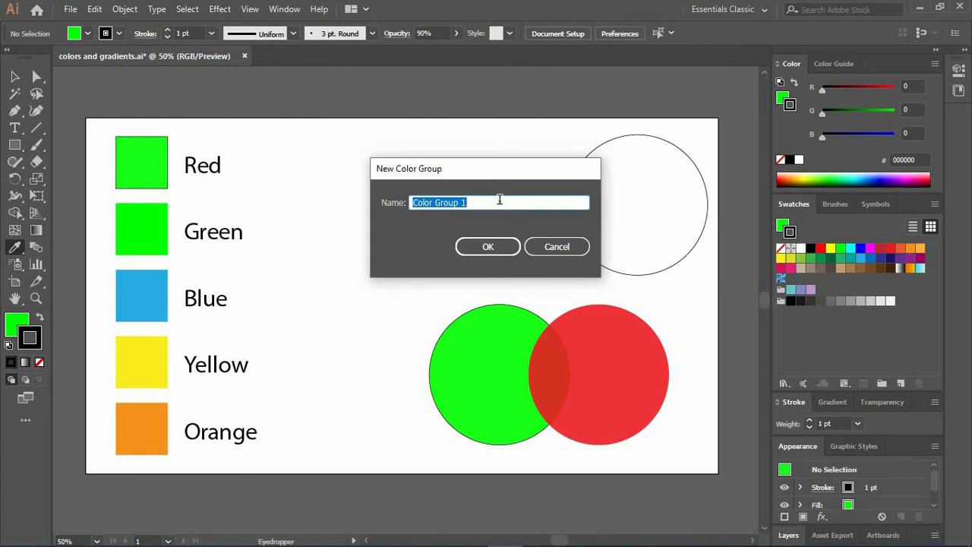
key(Right)
key(BackSpace)
key(BackSpace)
key(BackSpace)
key(BackSpace)
key(BackSpace)
key(BackSpace)
key(BackSpace)
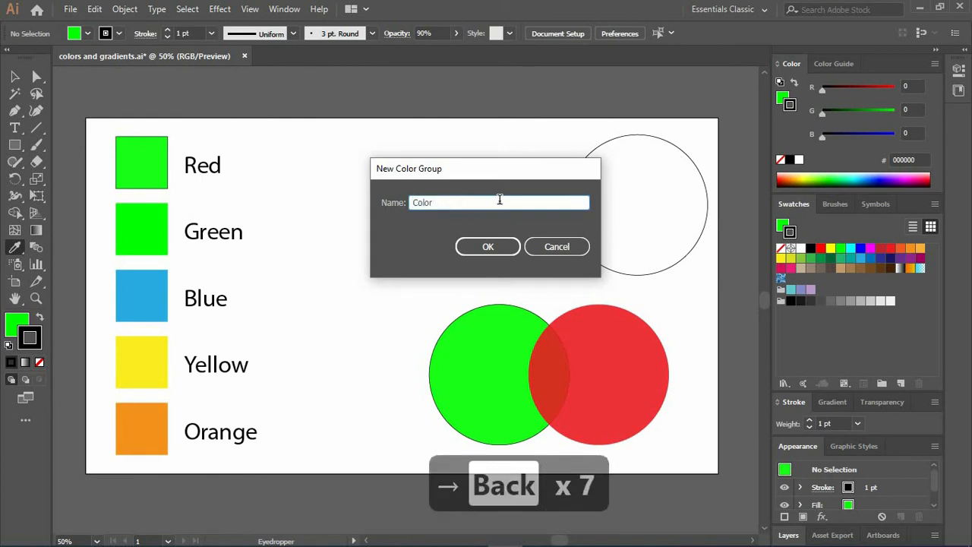
text(mos)
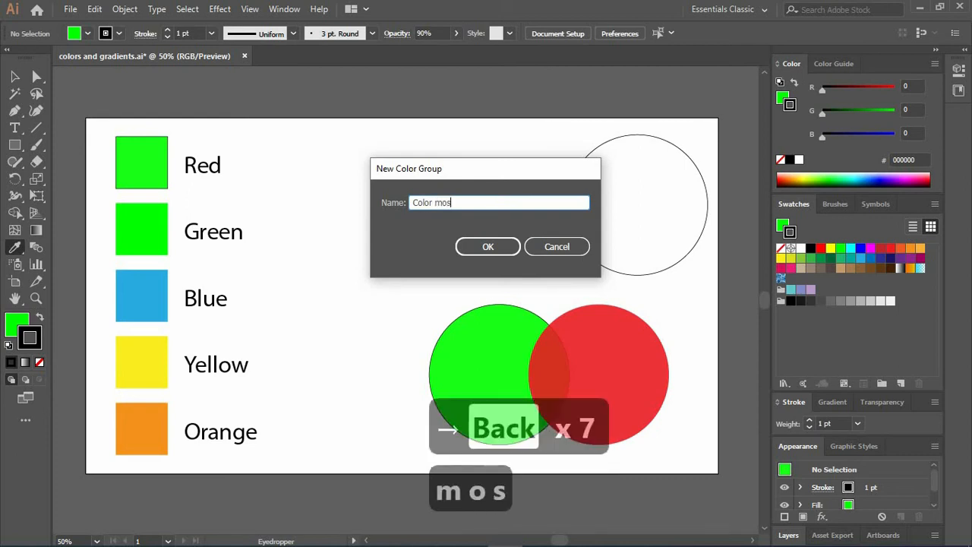
text(tly used)
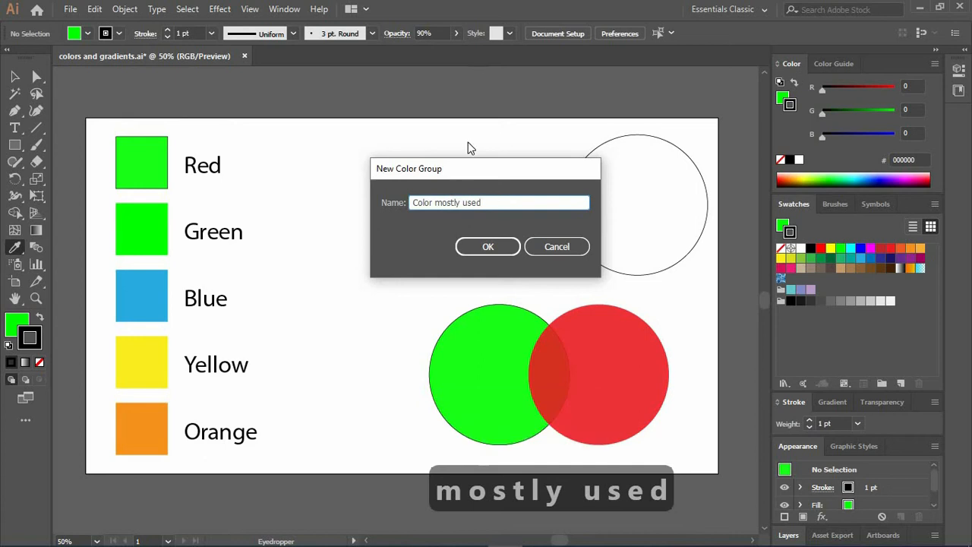
click(474, 250)
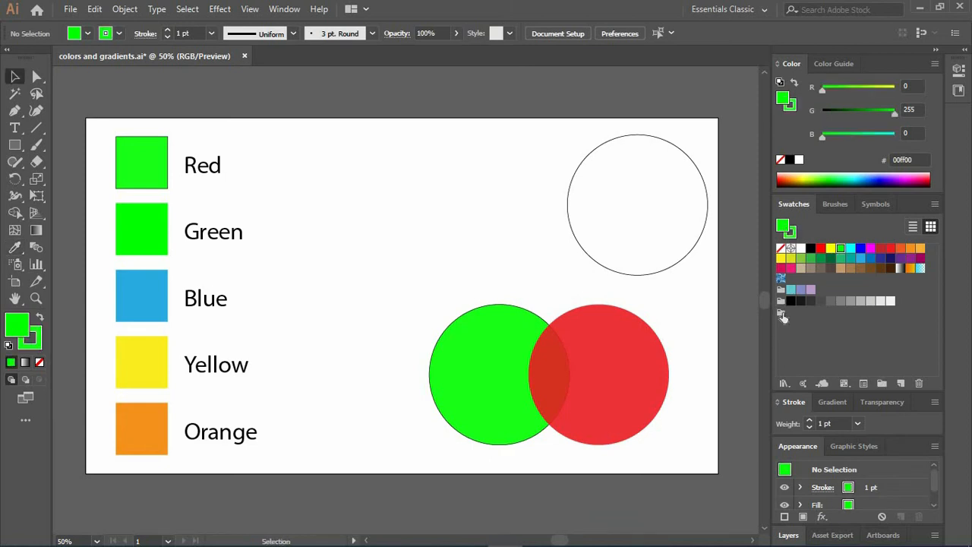
Step: Add the current green to the new color group as a global RGB process swatch, R=0 G=255 B=0
click(782, 313)
click(900, 384)
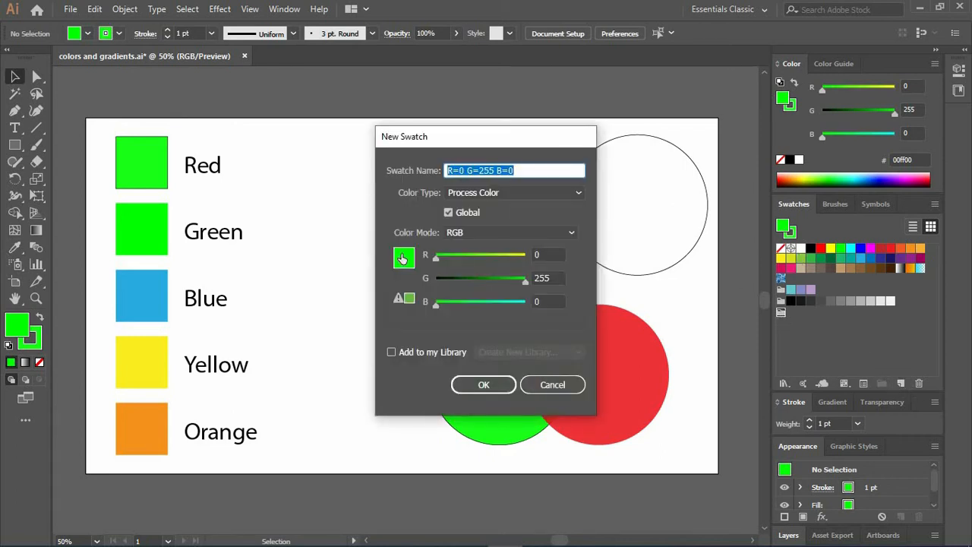
click(472, 231)
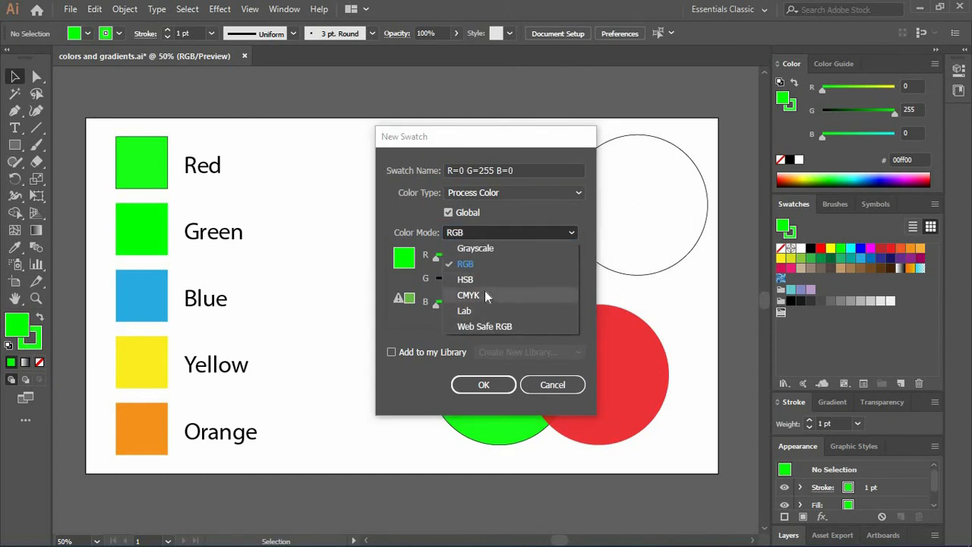
click(492, 233)
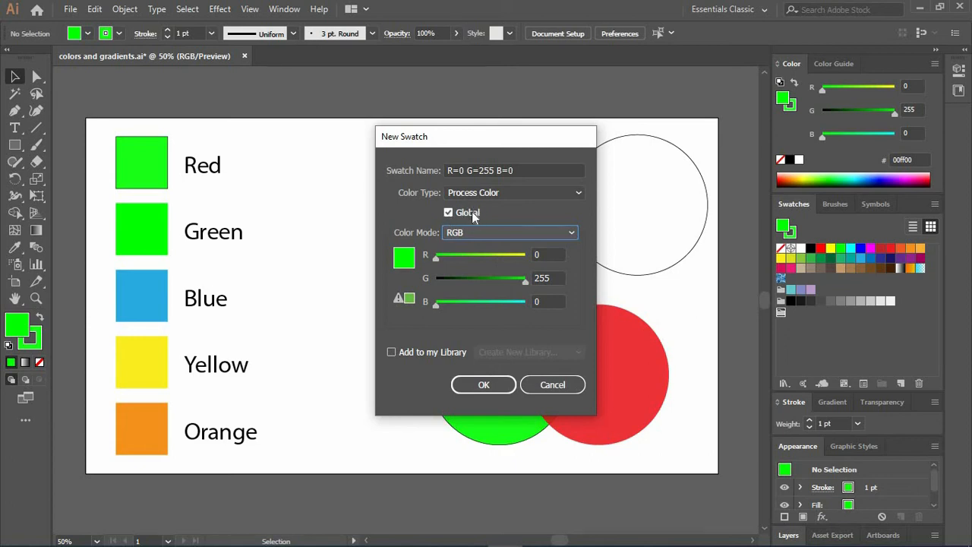
click(483, 385)
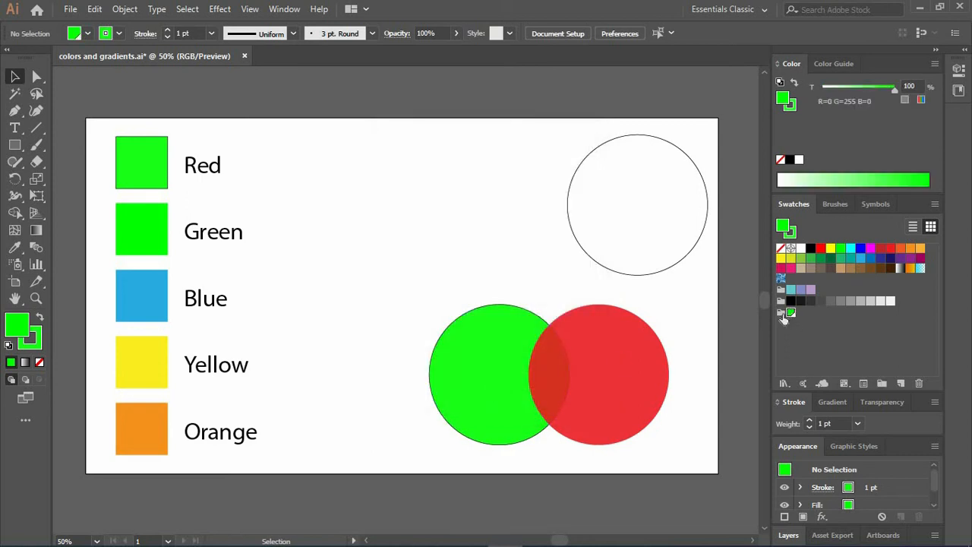
Step: Move the light purple swatch C=26 M=41 Y=0 K=0 into the new color group and return it to its original group
click(801, 314)
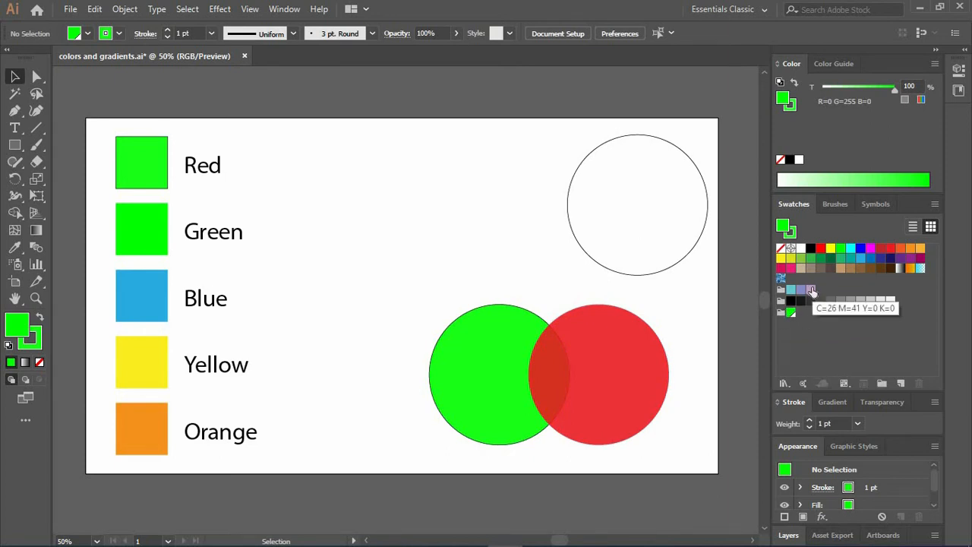
click(811, 291)
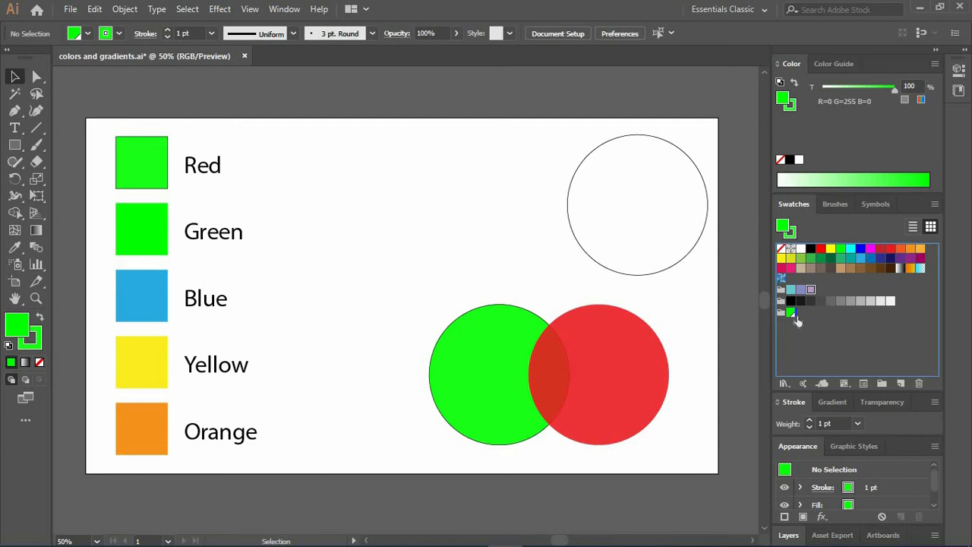
drag(796, 321, 796, 321)
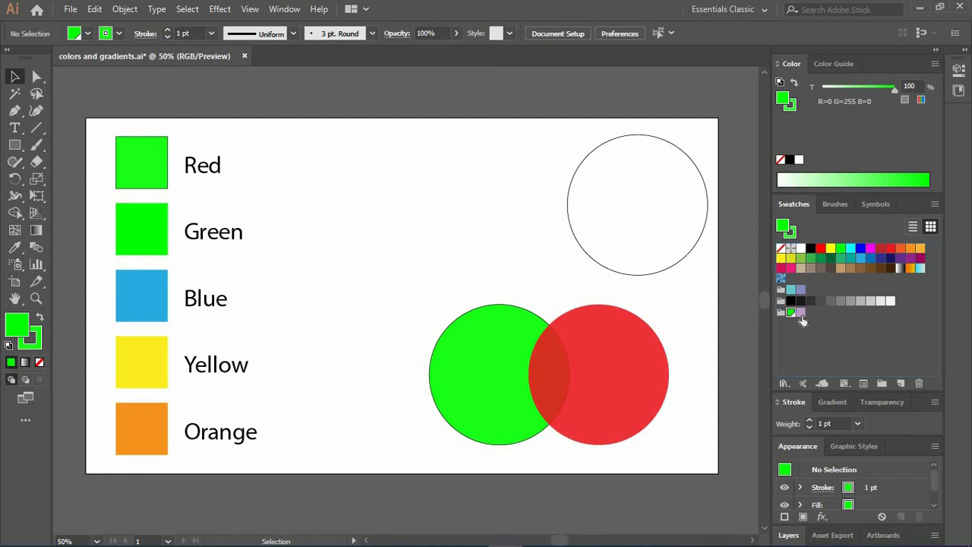
click(801, 315)
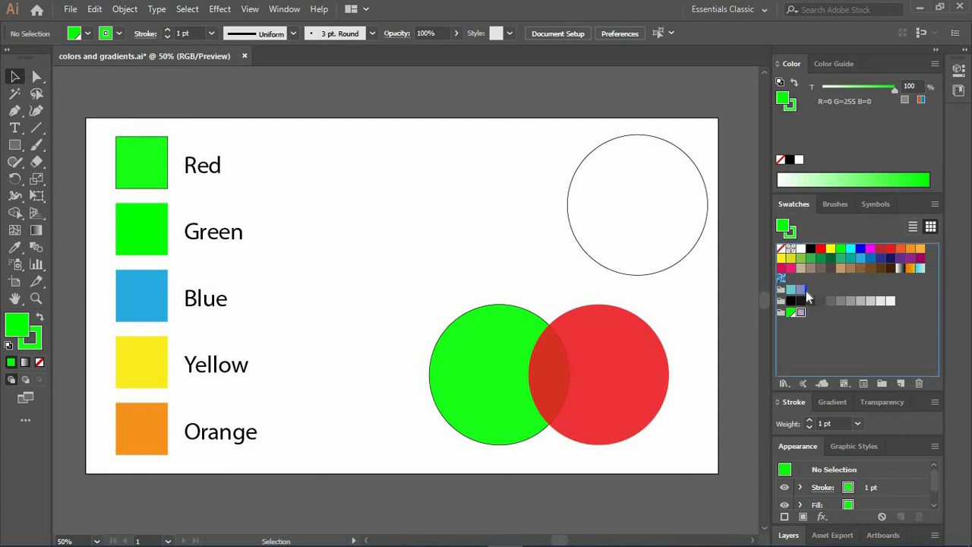
drag(806, 296, 806, 296)
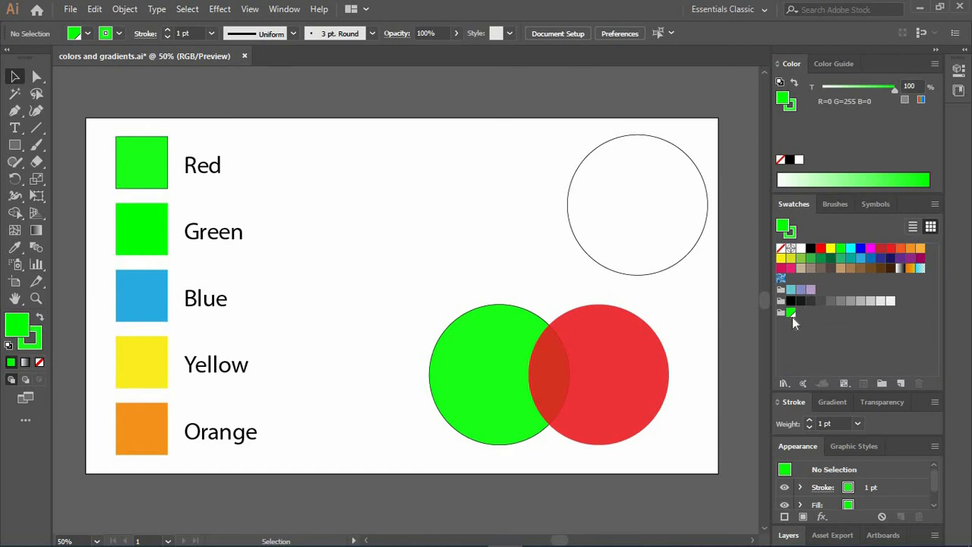
key(ctrl+z)
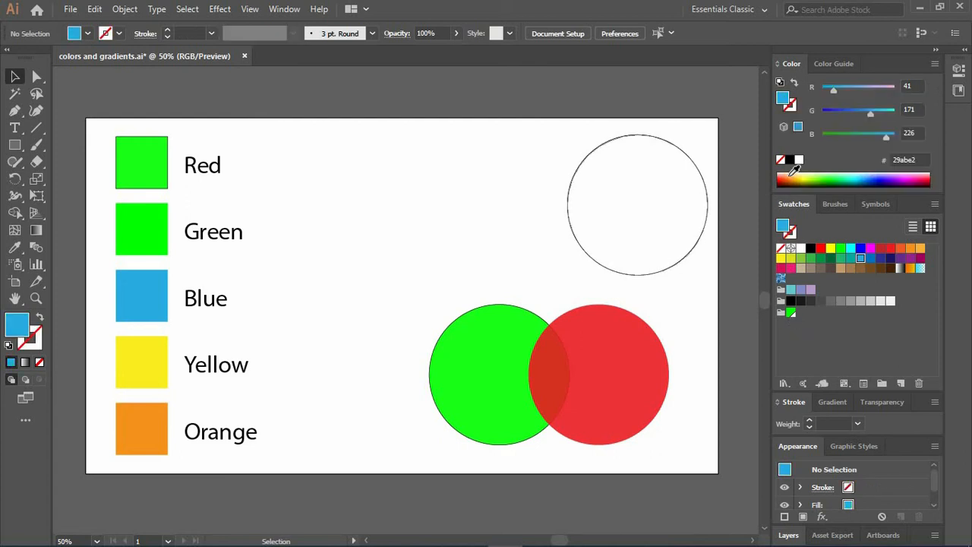
Step: Change the fill of the square beside the Blue label to 1800ff with the Color Picker and deselect it
click(139, 362)
click(139, 297)
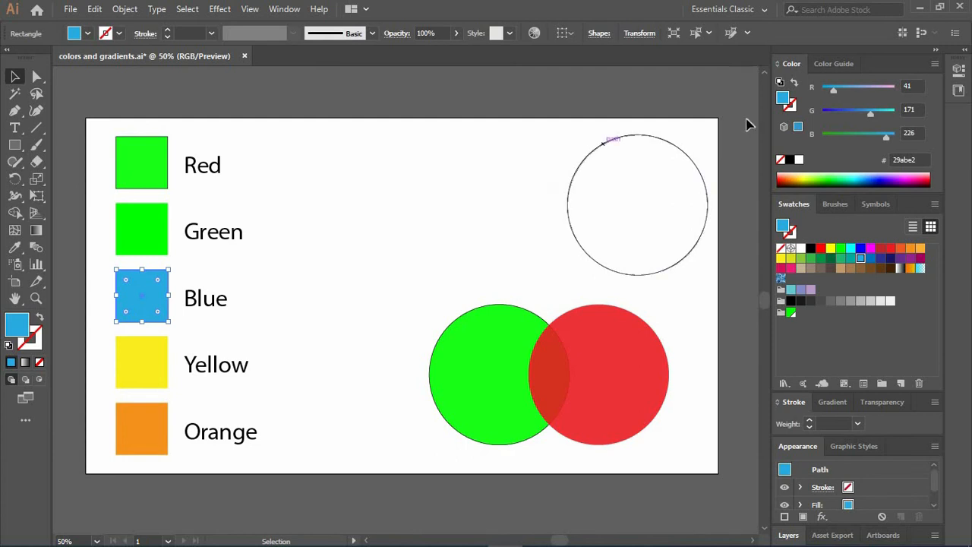
double_click(782, 97)
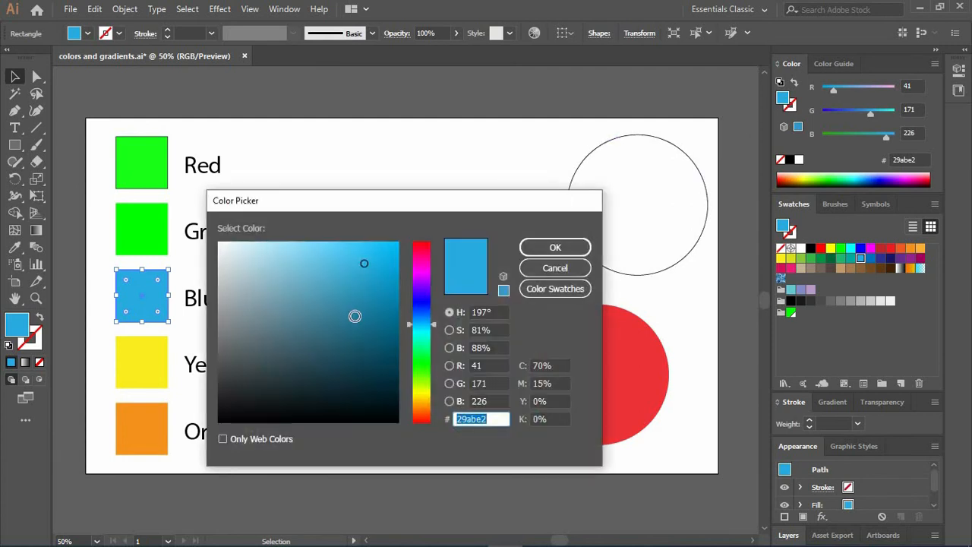
drag(424, 304, 426, 298)
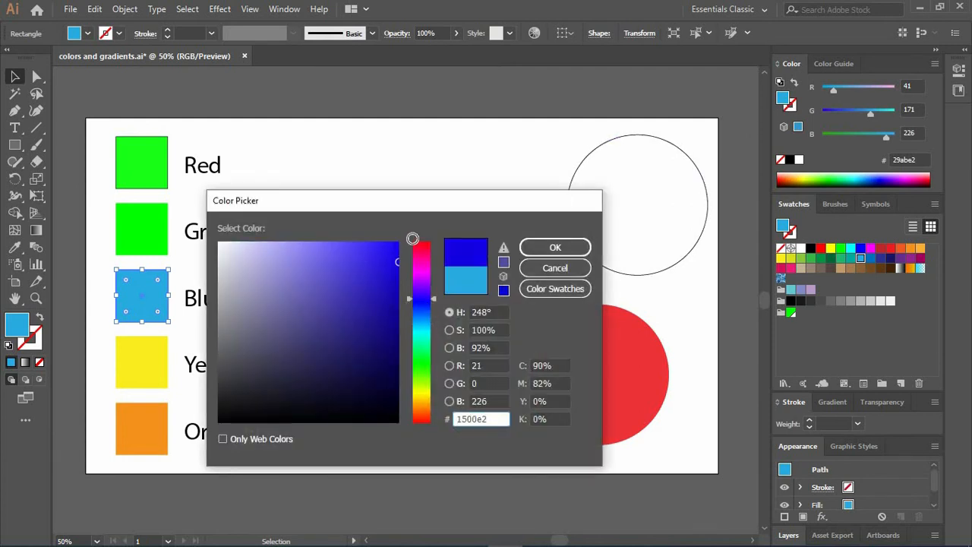
drag(398, 249, 407, 232)
click(565, 250)
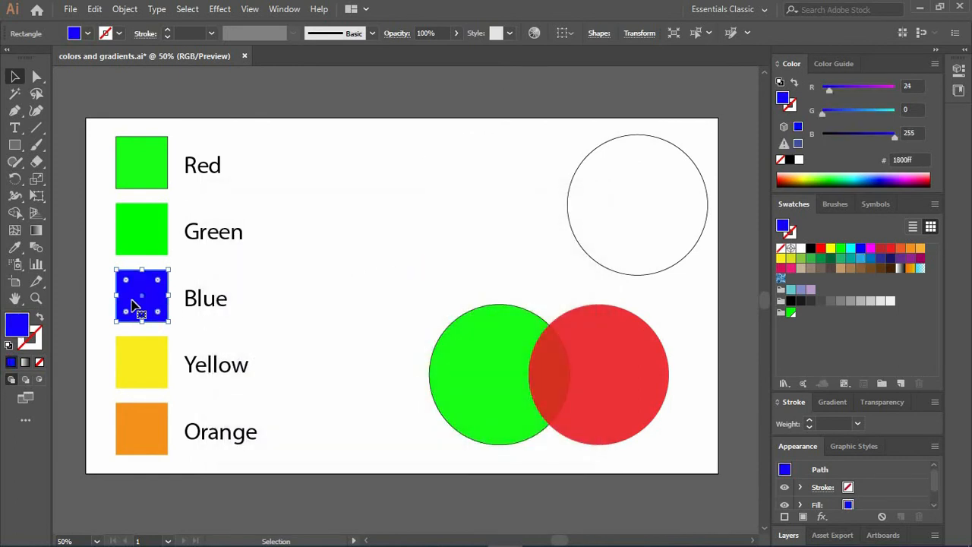
click(180, 308)
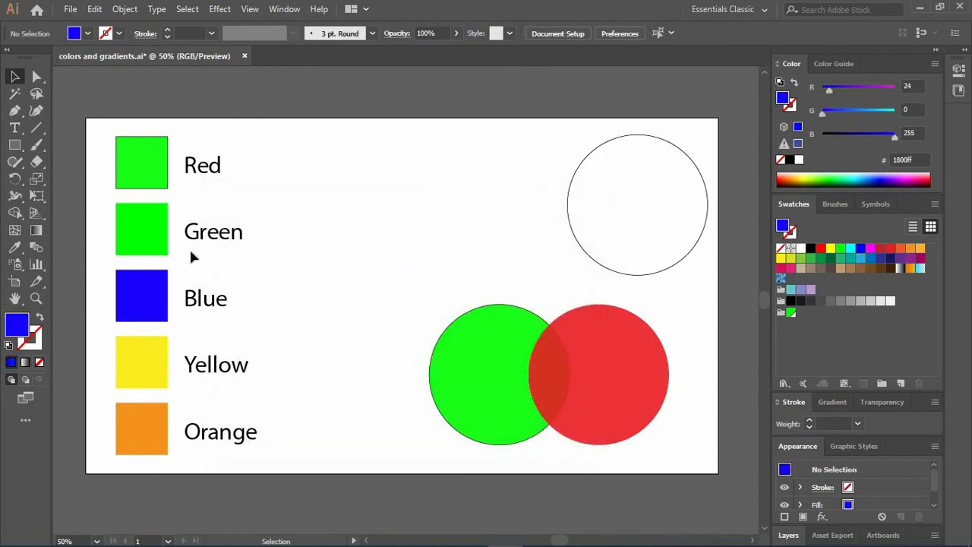
Step: With nothing selected, set the current fill color to the yellow-orange ffc200 in the Color Picker
double_click(782, 104)
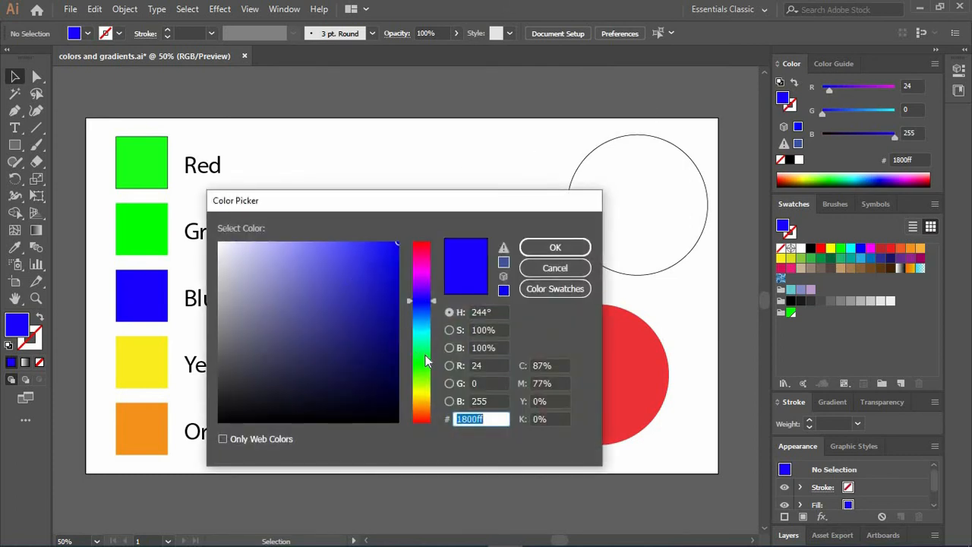
click(431, 403)
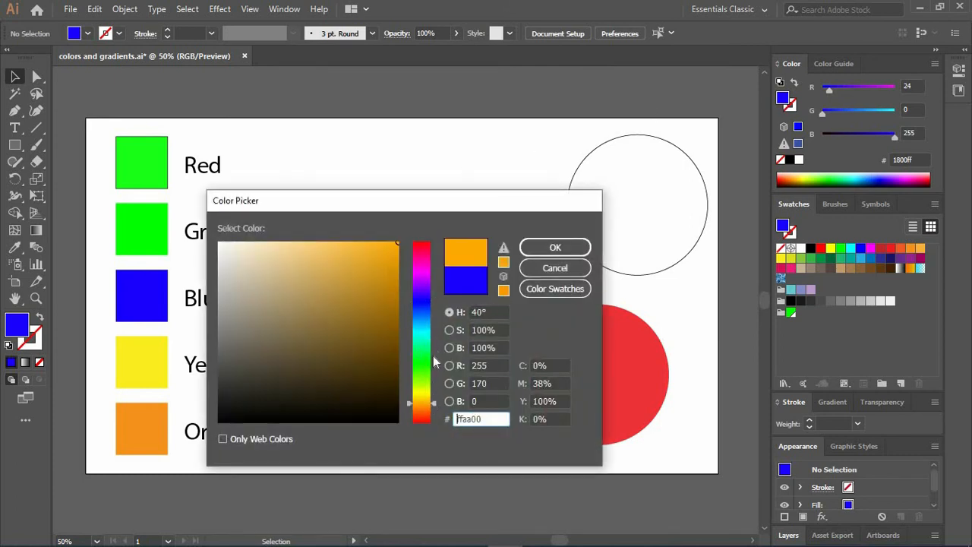
drag(431, 403, 431, 400)
drag(375, 326, 431, 212)
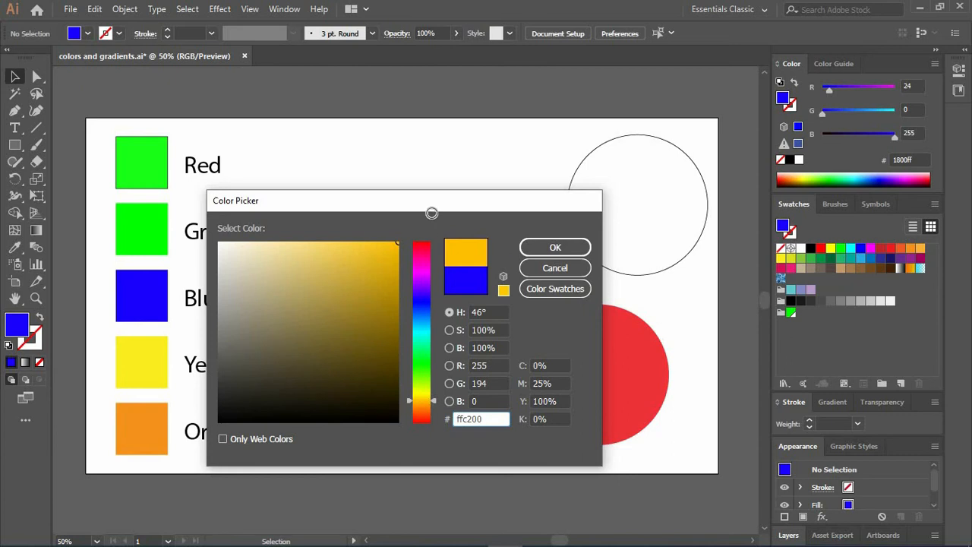
click(552, 249)
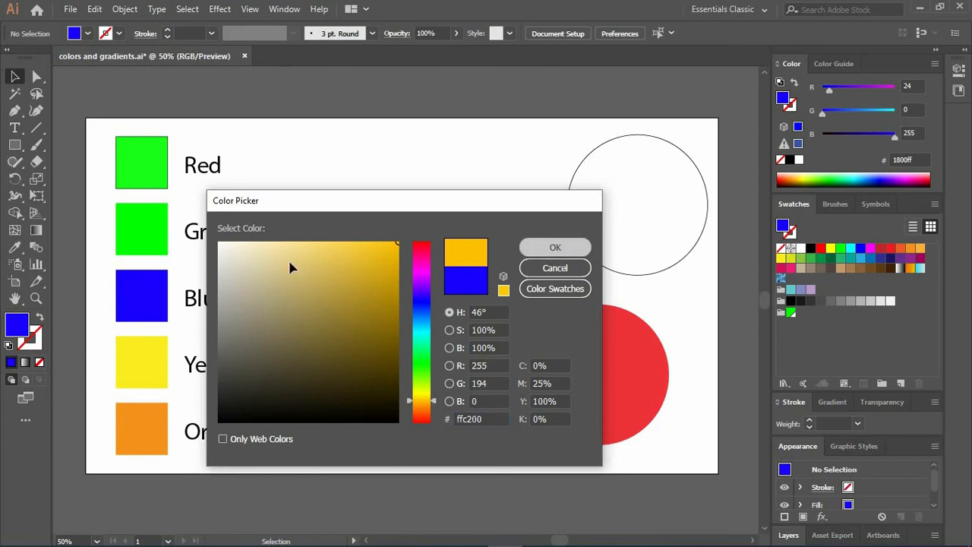
Step: Add the current yellow-orange to the new color group as a non-global RGB process swatch, R=255 G=194 B=0
click(781, 313)
click(900, 383)
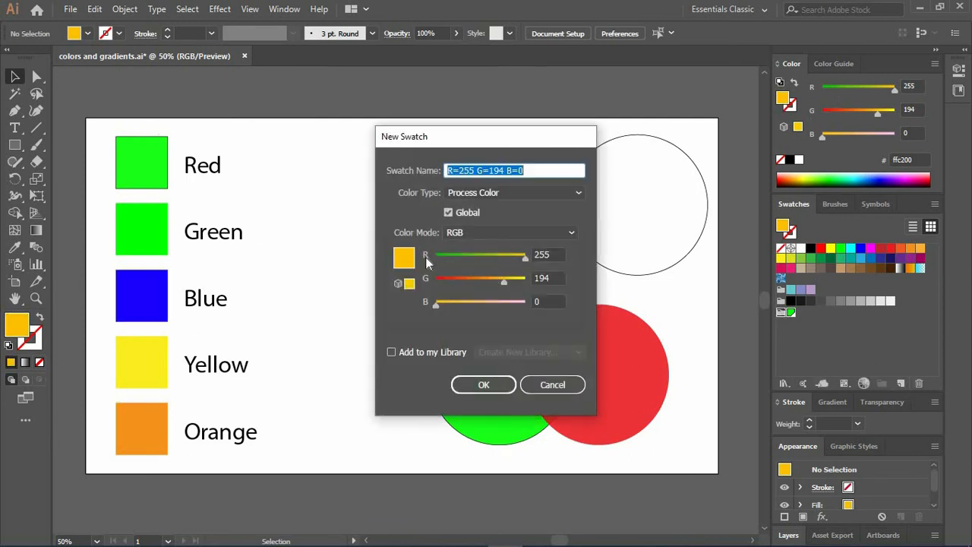
click(450, 213)
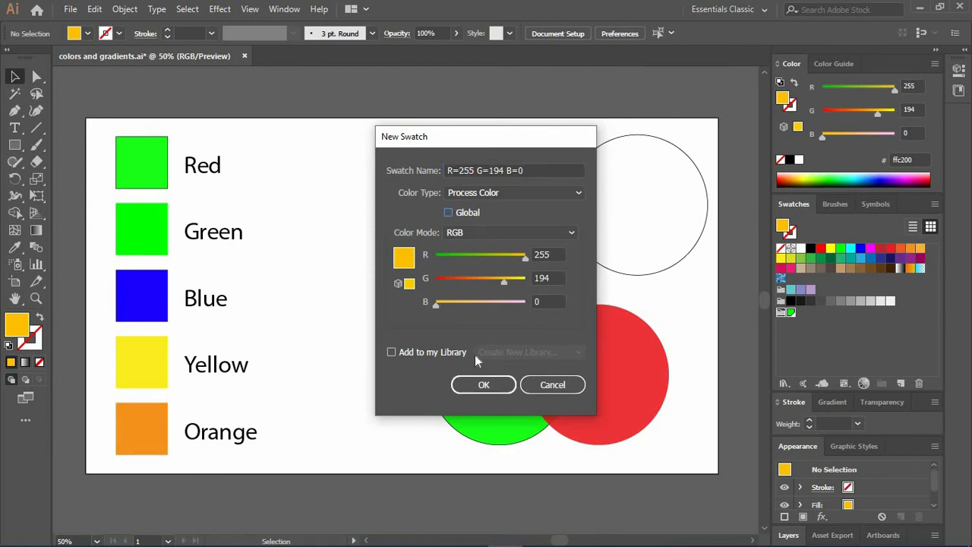
click(483, 384)
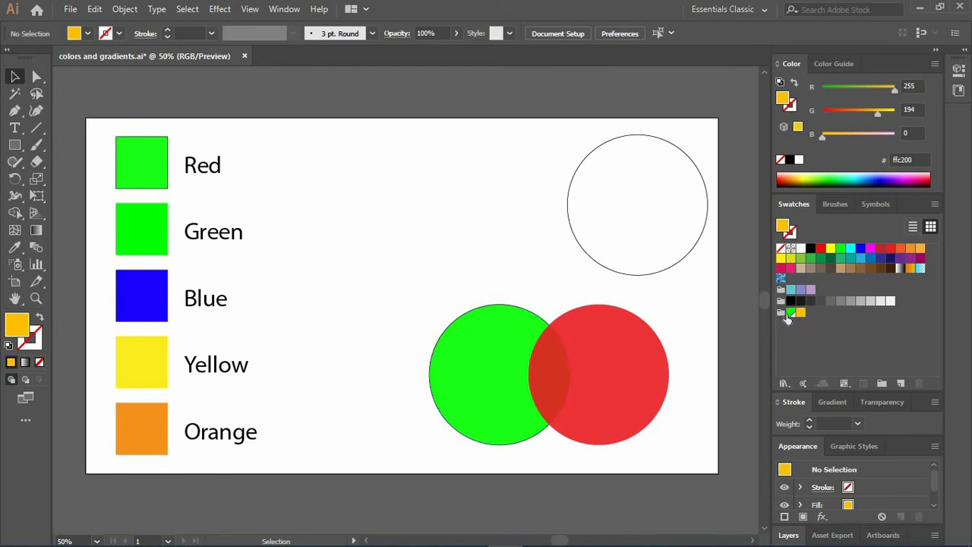
Step: Fill the squares beside the Yellow and Orange labels with the global green swatch R=0 G=255 B=0 from the new color group
click(145, 226)
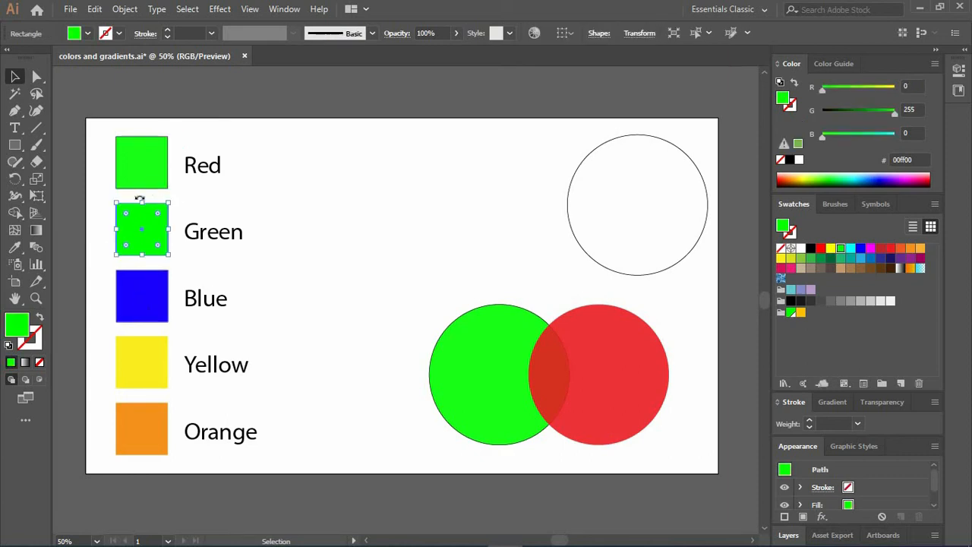
click(141, 429)
click(143, 364)
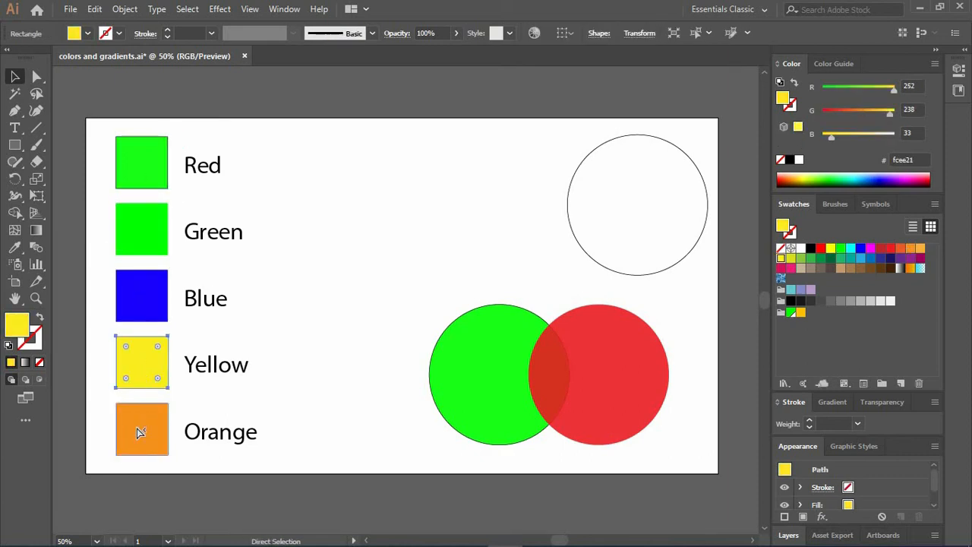
click(136, 428)
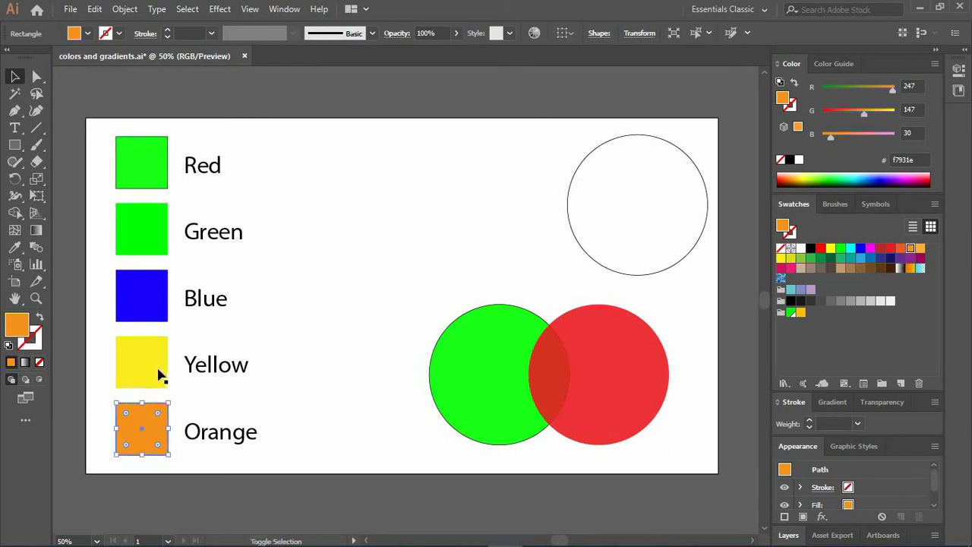
shift+click(154, 370)
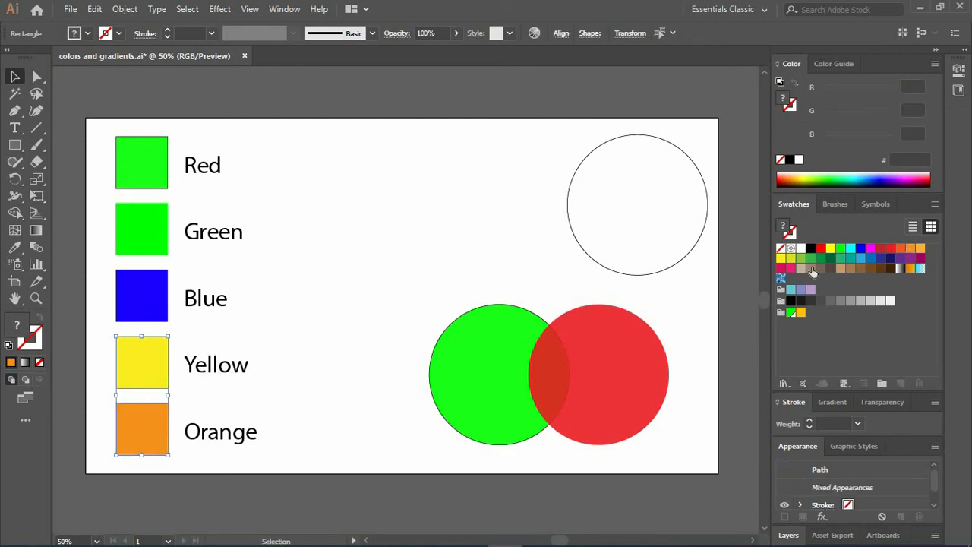
click(788, 98)
click(791, 315)
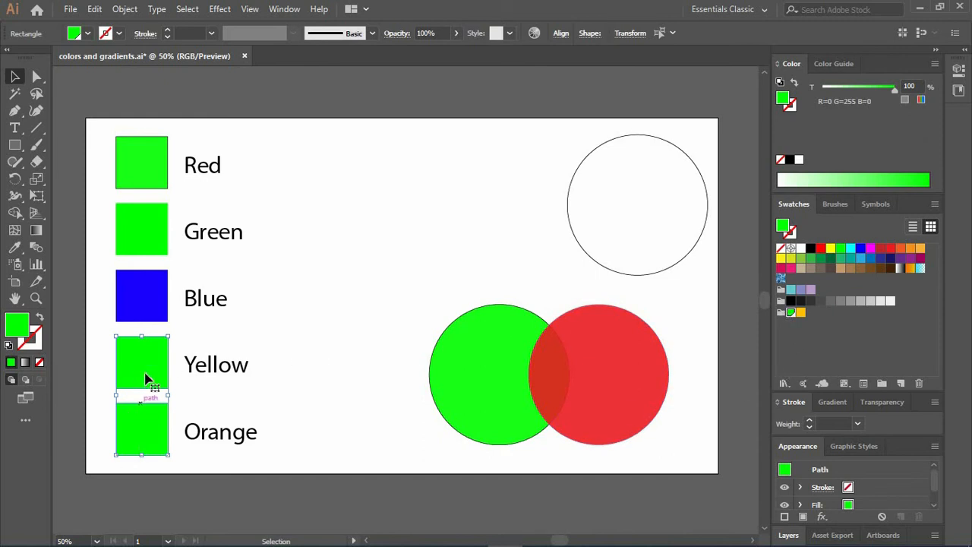
Step: Fill the square beside the Blue label with the non-global yellow-orange swatch and deselect it
click(152, 313)
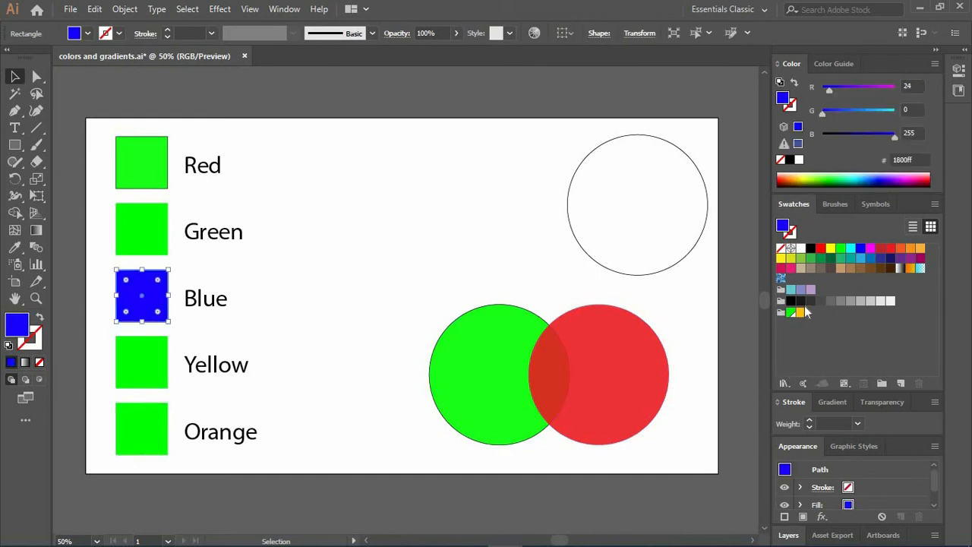
click(800, 311)
click(346, 332)
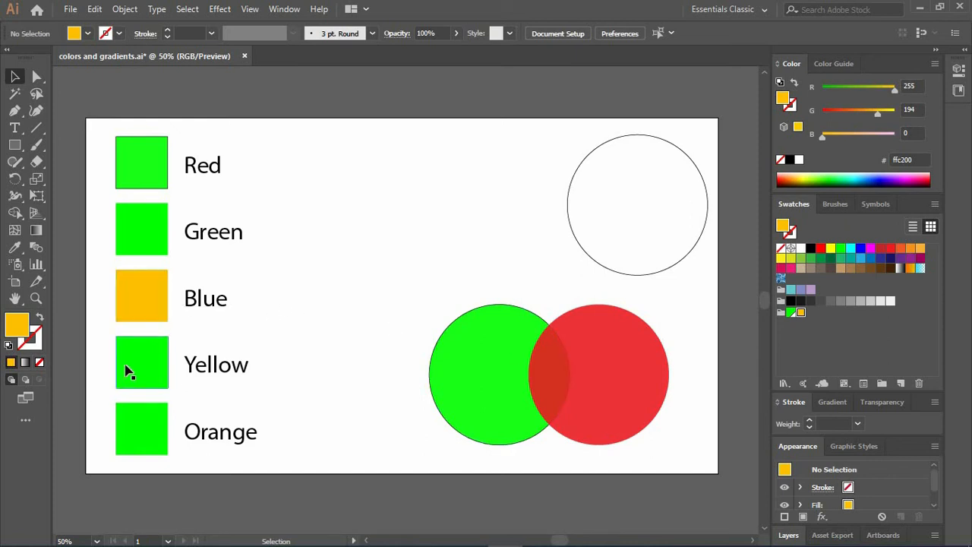
Step: Edit the non-global yellow-orange swatch to R=105 G=194 B=255, with the preview turned on
drag(798, 310, 798, 315)
double_click(801, 314)
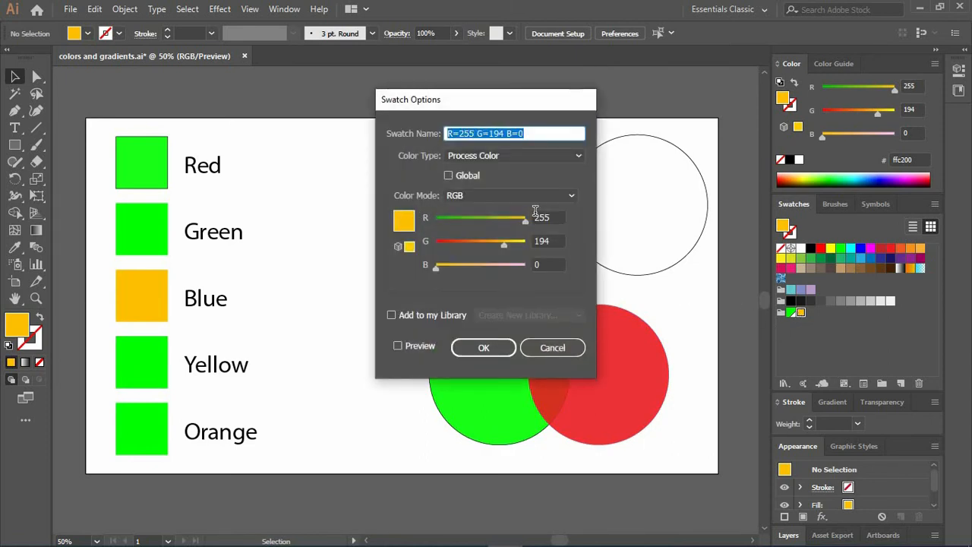
drag(522, 220, 480, 220)
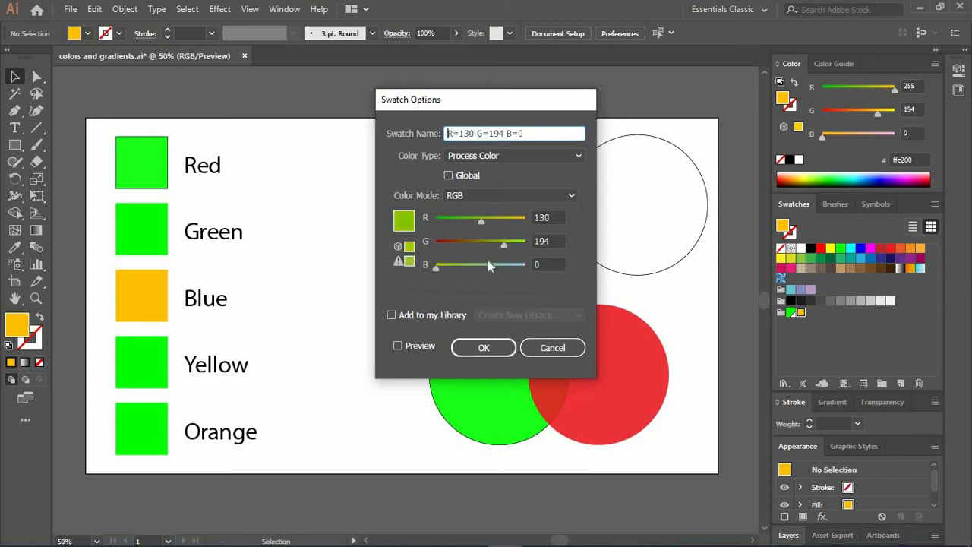
drag(435, 268, 538, 269)
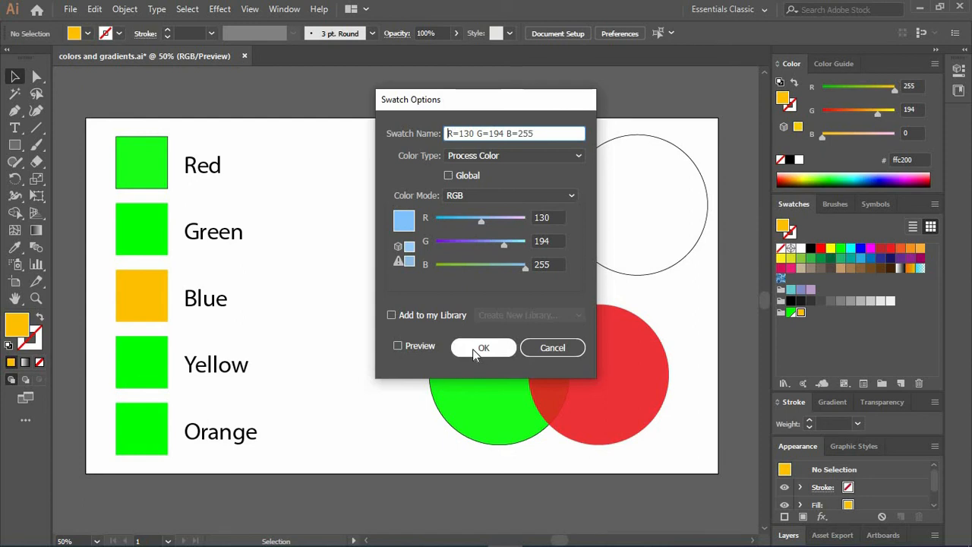
click(427, 348)
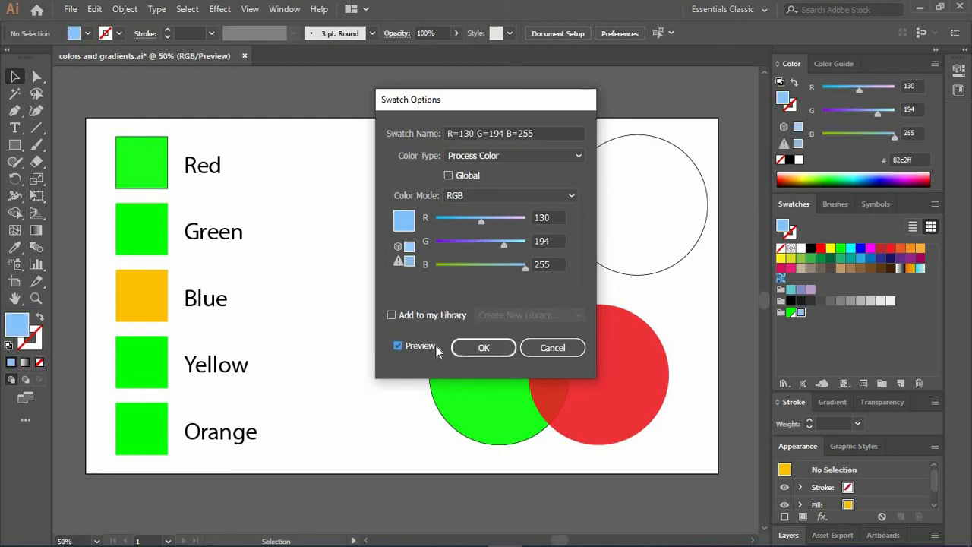
click(489, 349)
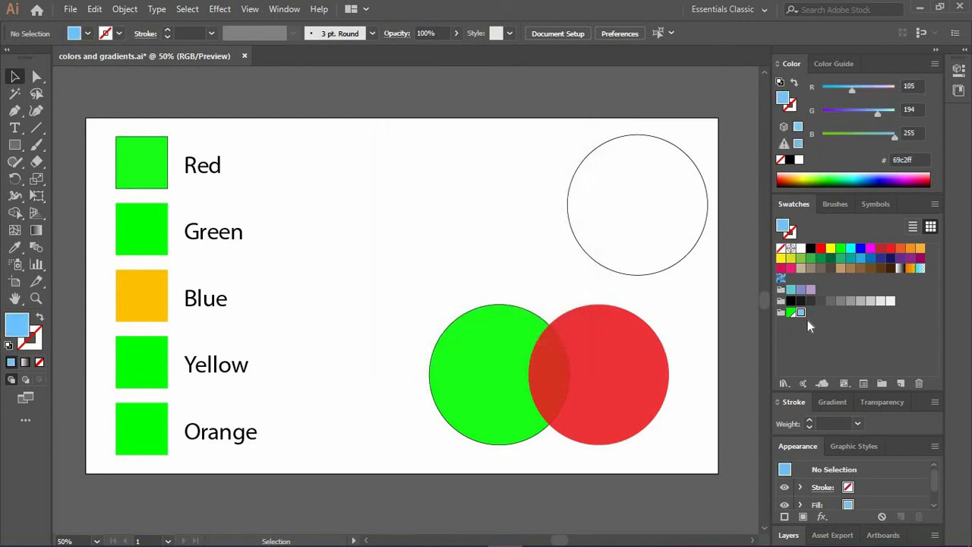
Step: Edit the global green swatch in the new color group to the light cyan R=111 G=255 B=255, with nothing selected
click(156, 372)
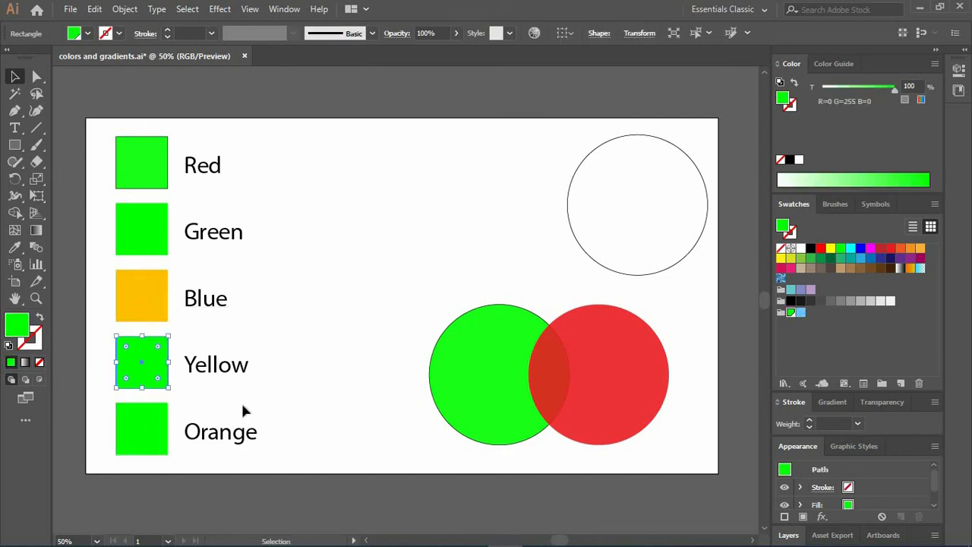
double_click(793, 312)
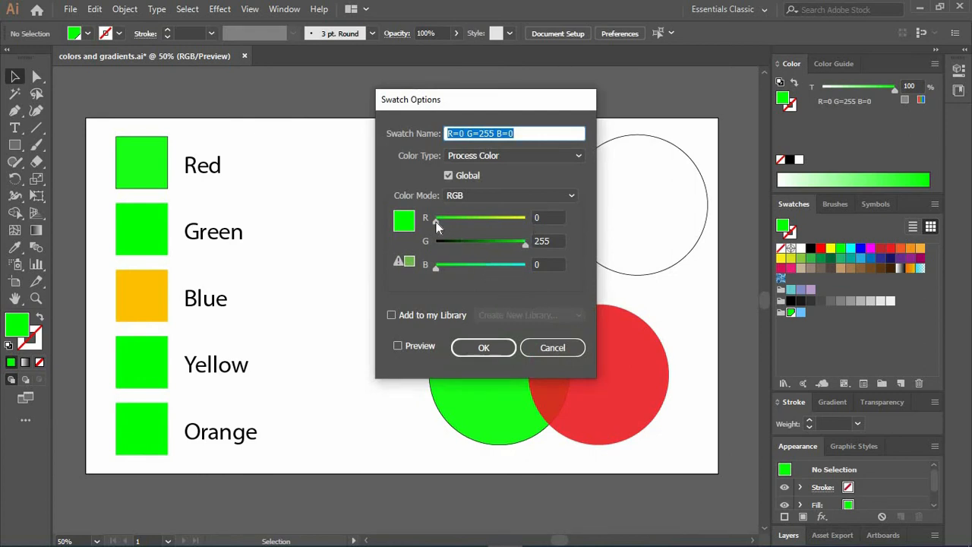
drag(436, 222, 499, 222)
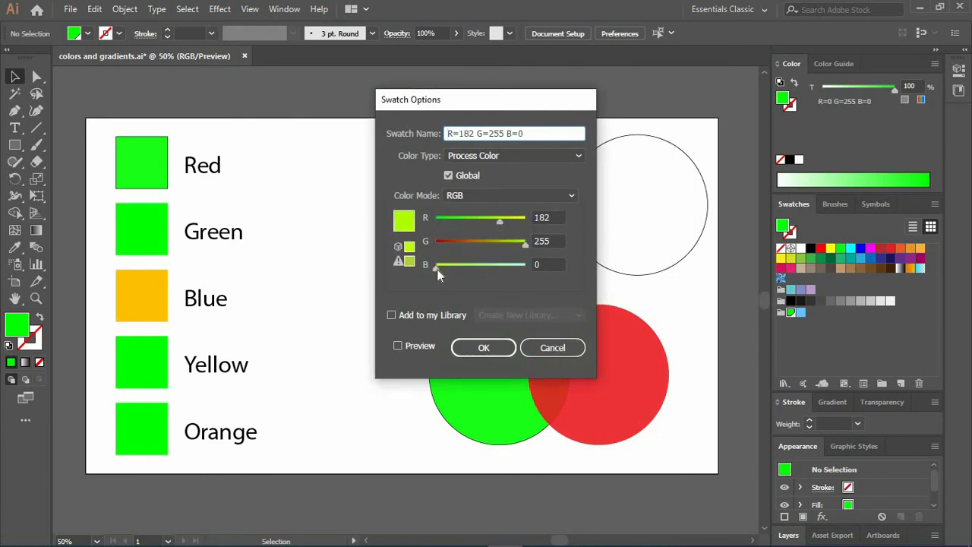
drag(437, 268, 534, 264)
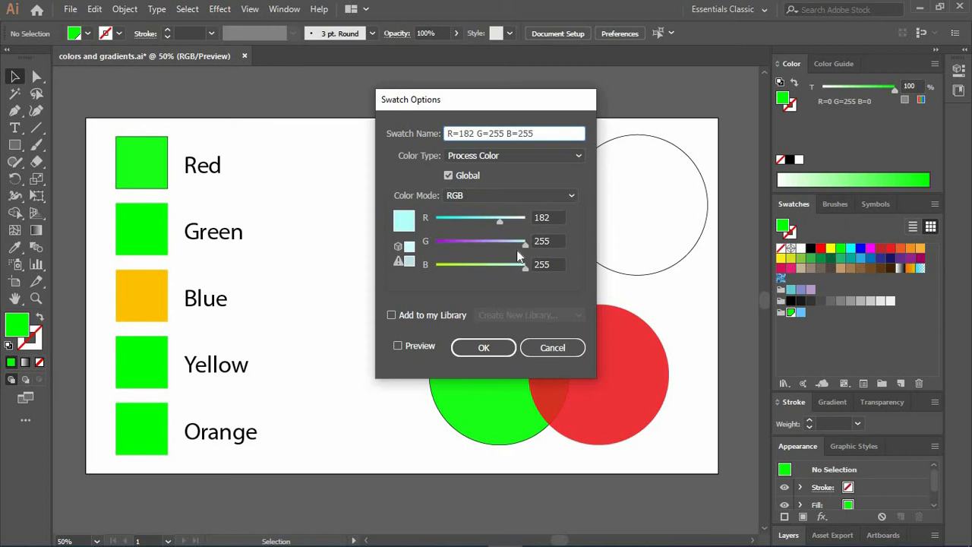
drag(497, 225, 476, 223)
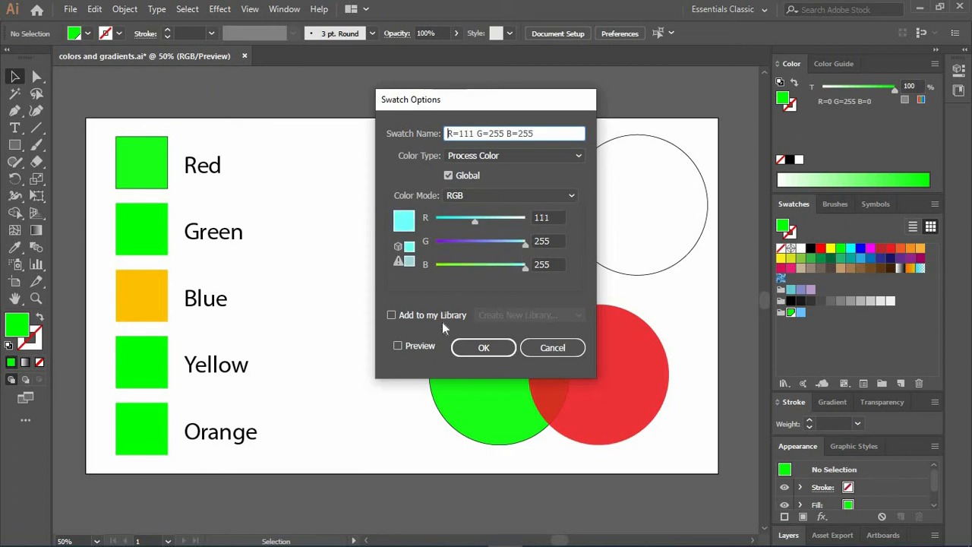
click(473, 348)
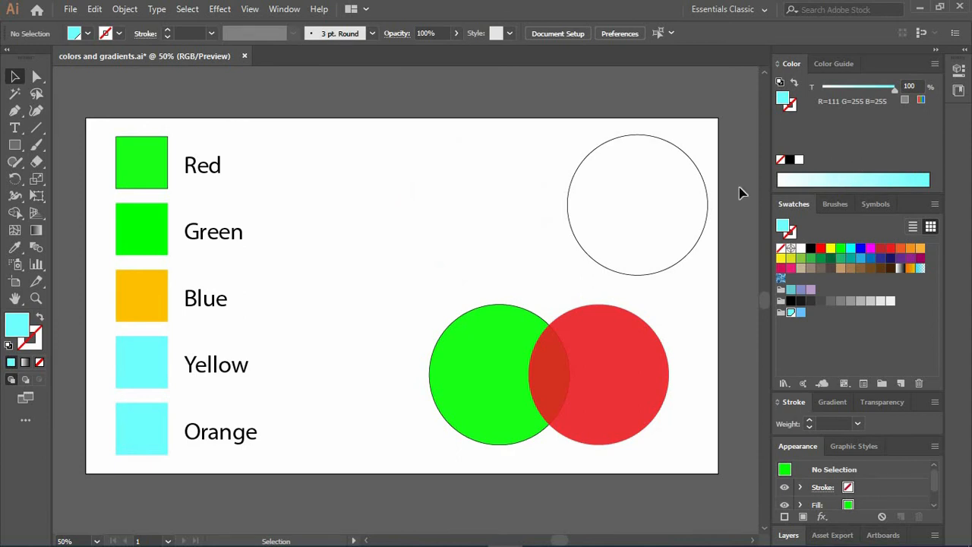
Step: Sample several colors from the color spectrum for the fill of the square beside the Green label, ending on green 00d036
click(119, 230)
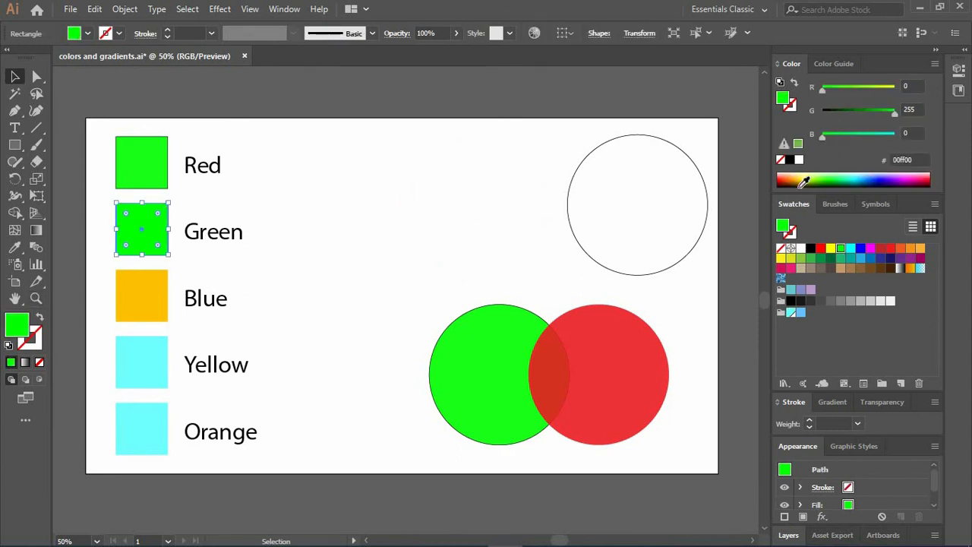
click(915, 178)
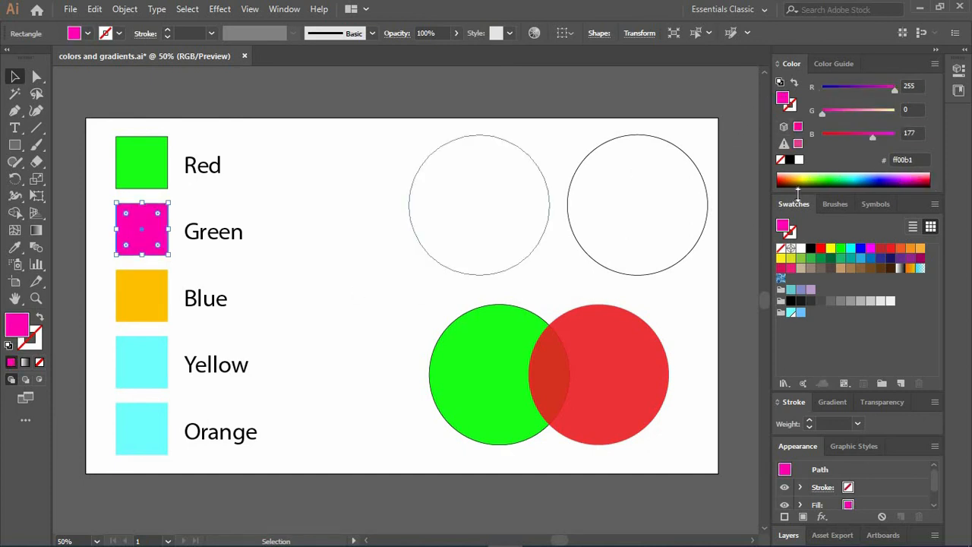
click(842, 177)
click(851, 179)
click(877, 182)
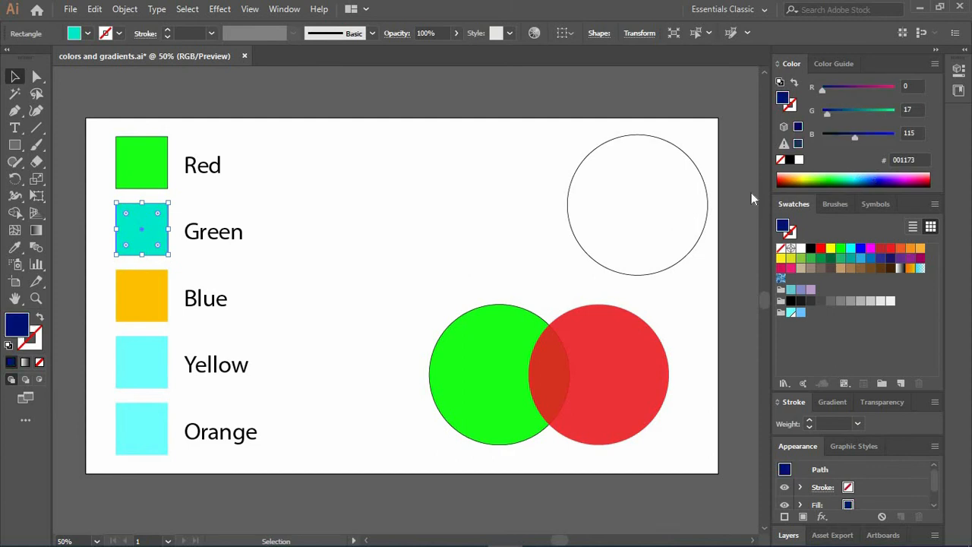
click(792, 177)
click(793, 179)
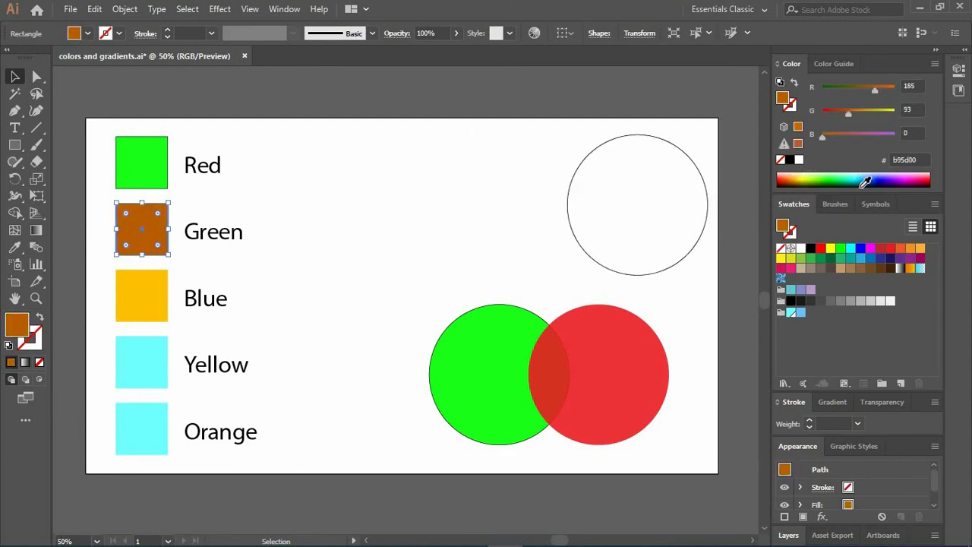
click(833, 175)
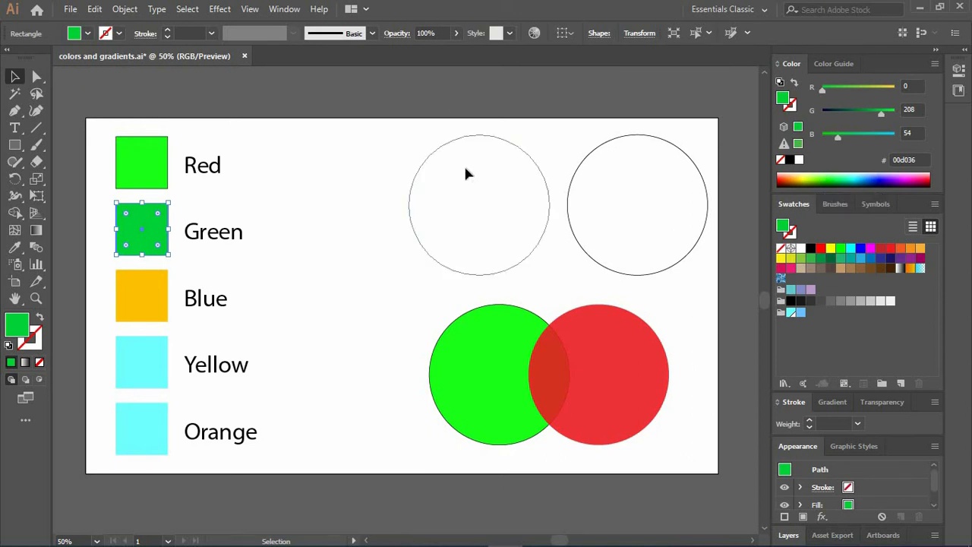
Step: Fill the white circle without a stroke with the blue 004fff using the Color Picker, and deselect it
click(465, 168)
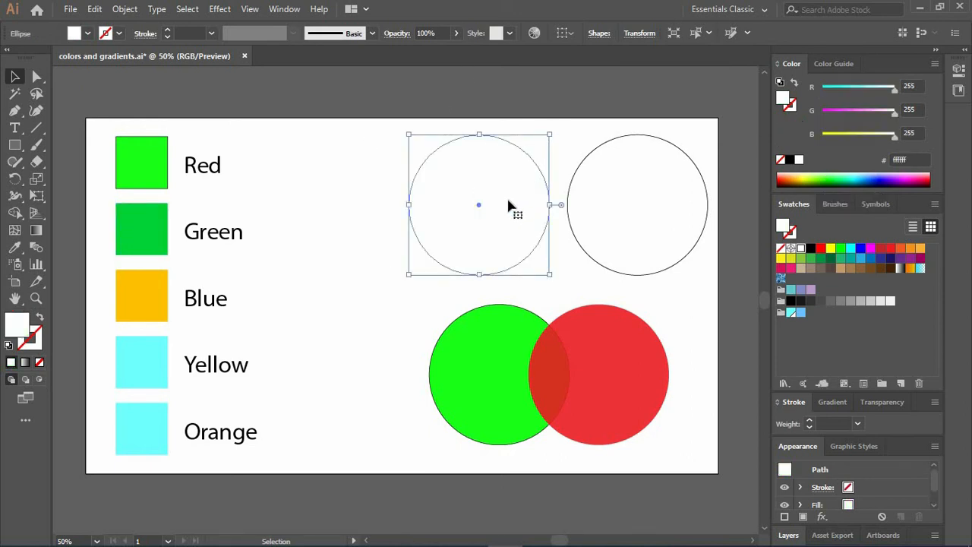
double_click(22, 328)
text(0600ff)
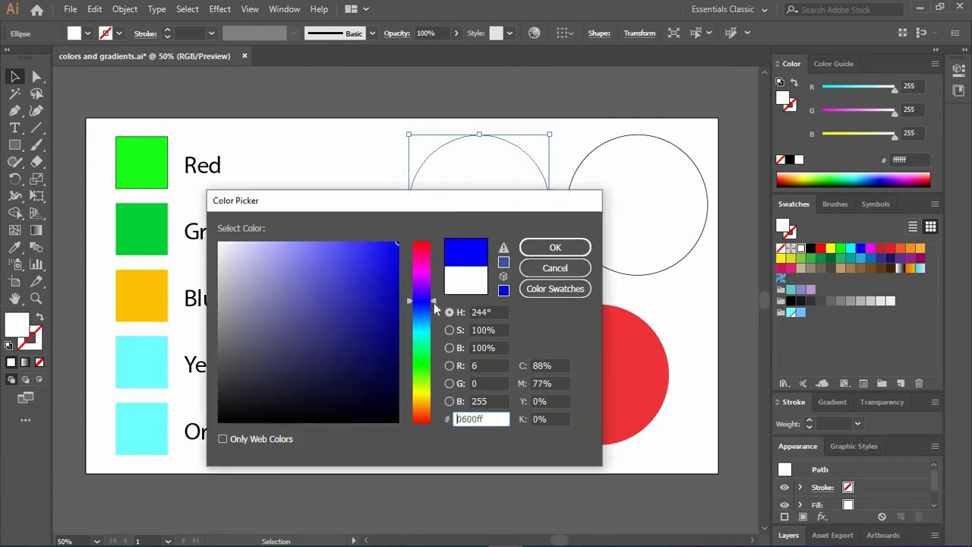
drag(434, 303, 432, 312)
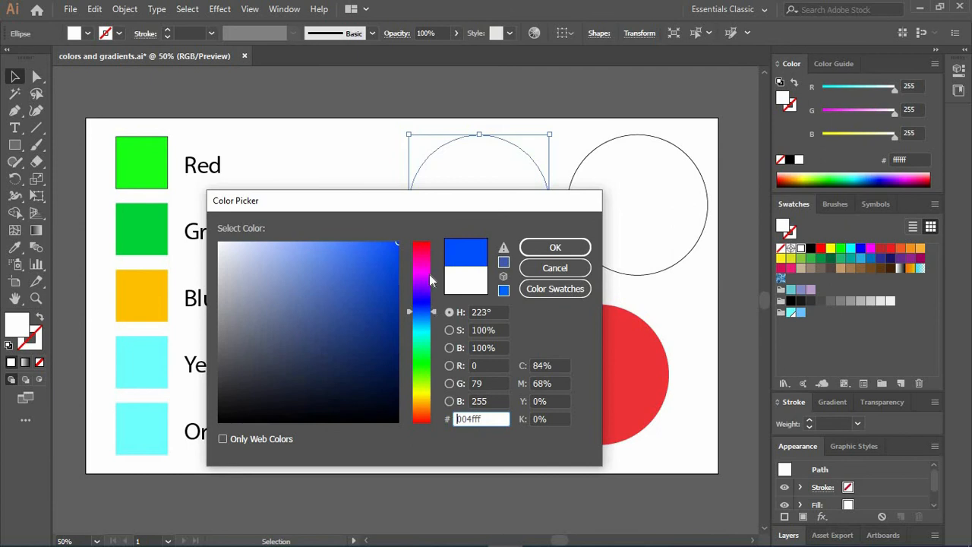
click(553, 248)
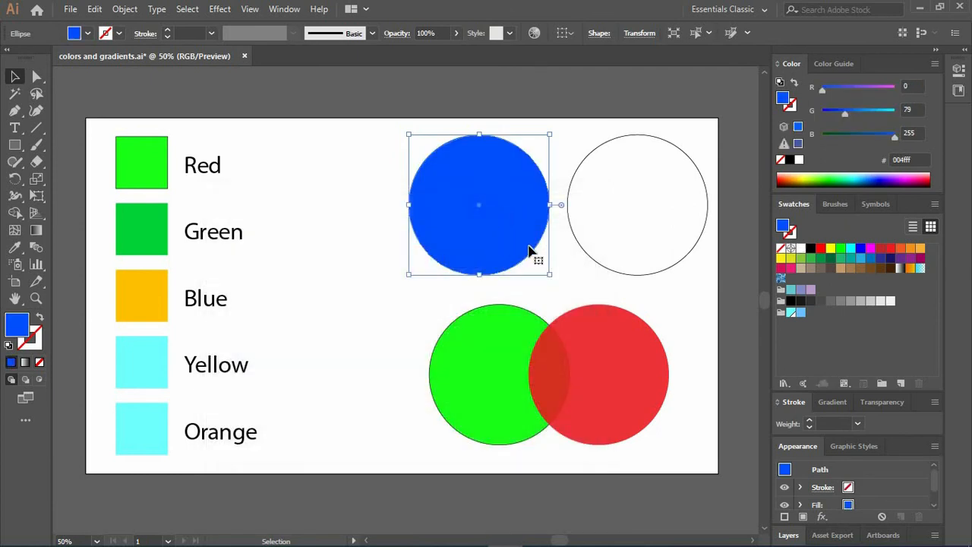
key(ctrl+shift+a)
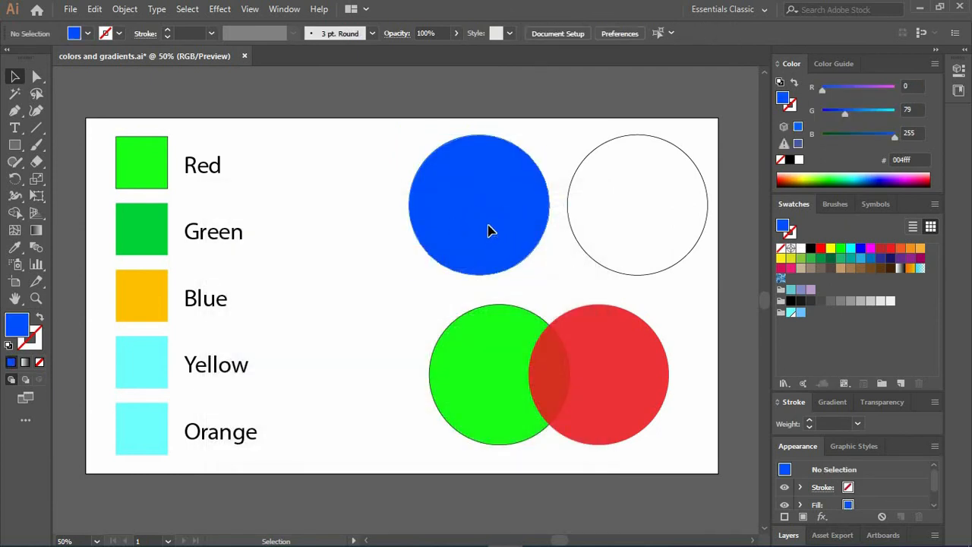
Step: Reselect the blue circle and set its stroke color to the green 00ff00 with the Color Picker
key(ctrl+z)
click(790, 108)
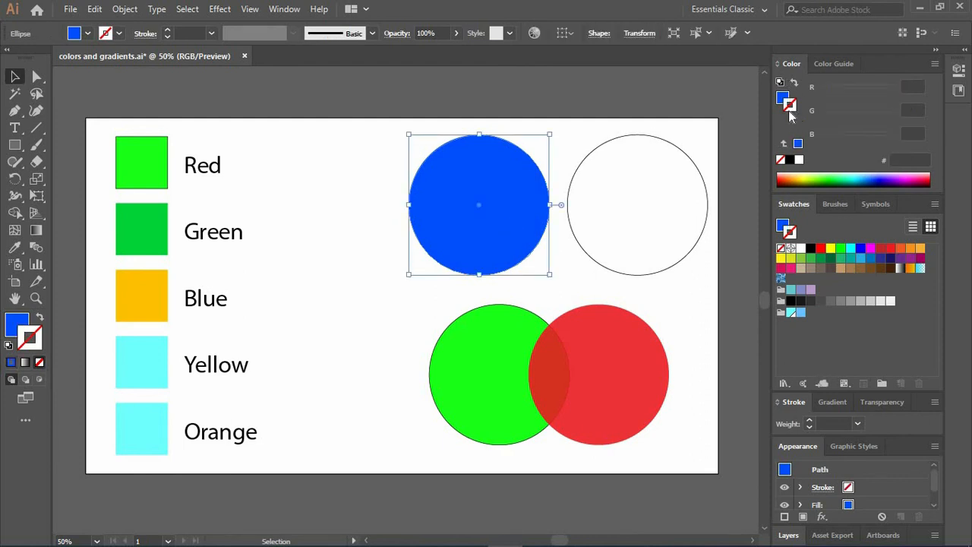
double_click(790, 114)
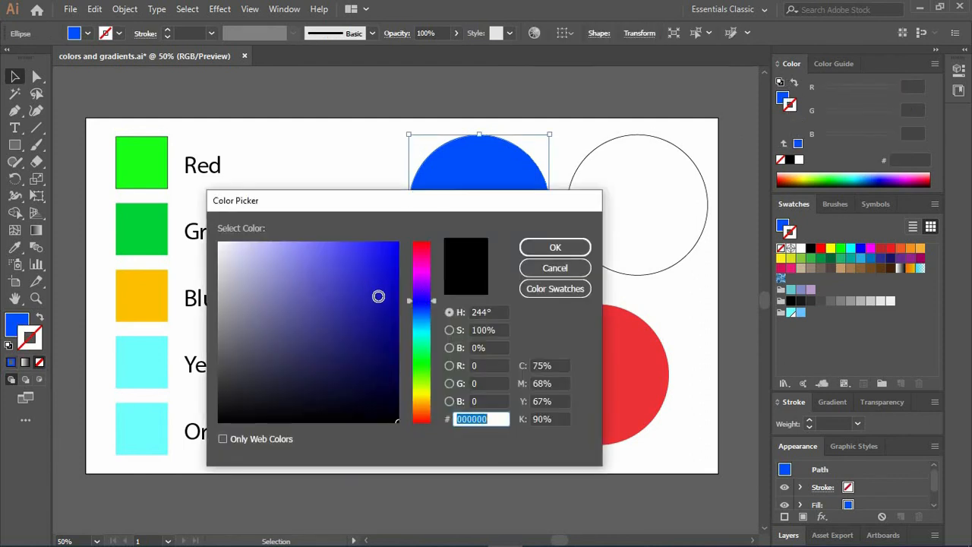
drag(435, 314, 434, 363)
click(397, 243)
drag(393, 249, 426, 237)
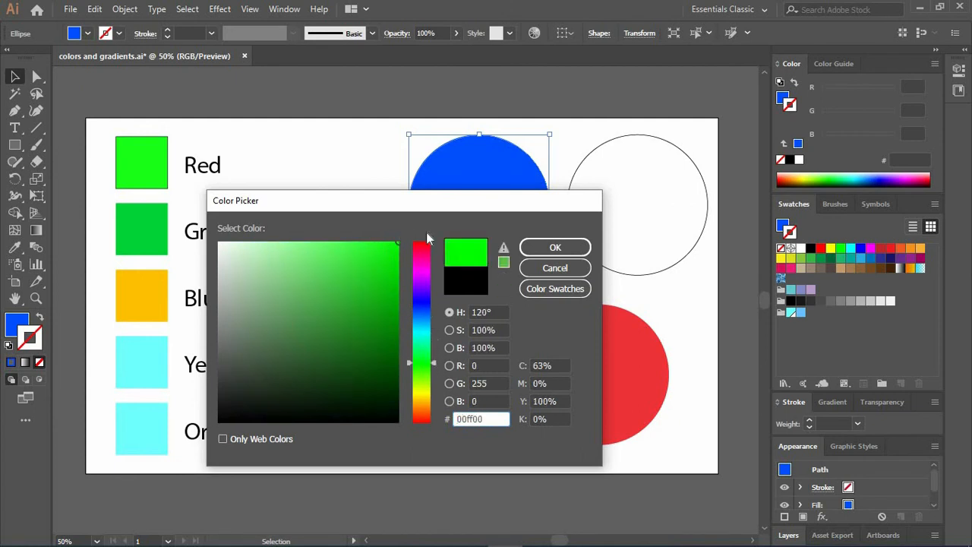
click(555, 249)
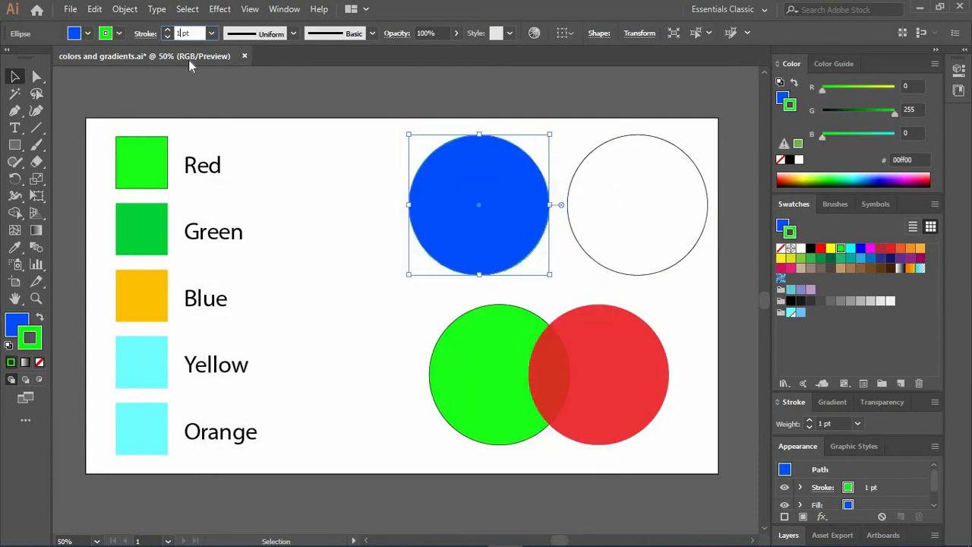
Step: Set the blue circle's stroke weight to 10 pt and deselect the circle
text(0)
key(Return)
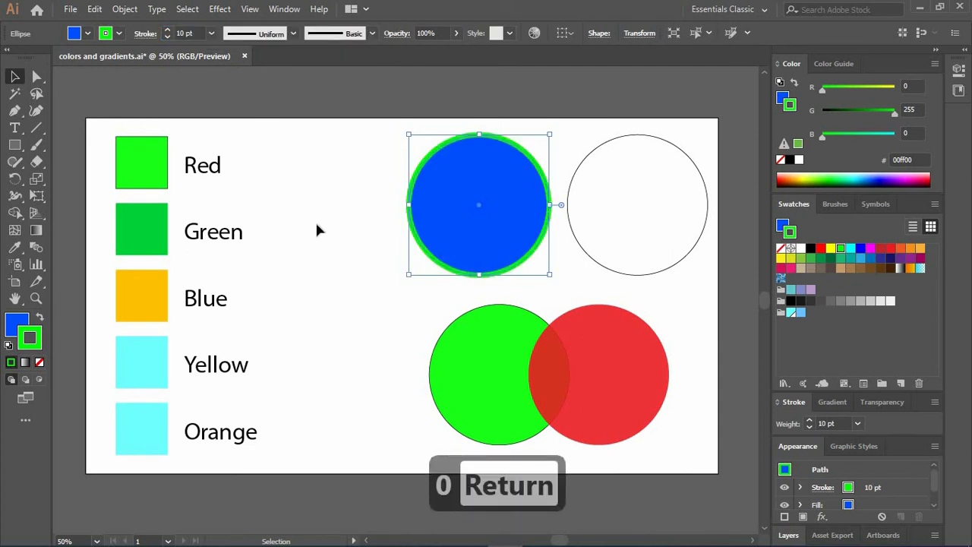
click(499, 131)
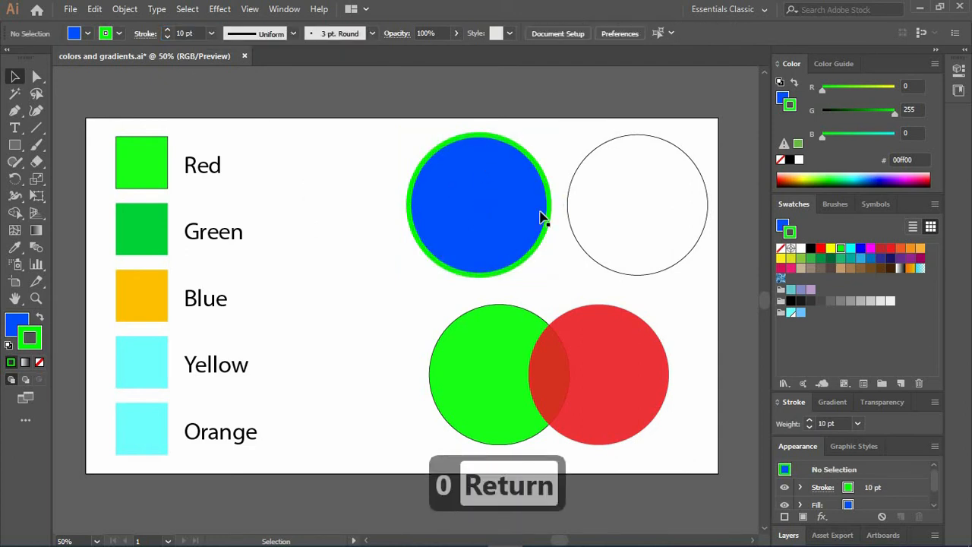
Step: With nothing selected, swap the current fill and stroke colors
click(794, 83)
click(490, 223)
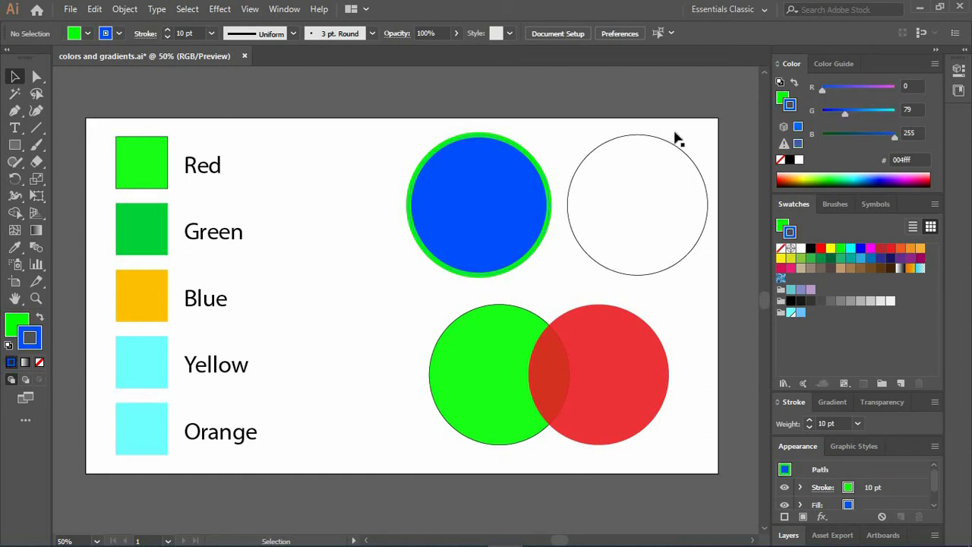
Step: Swap the fill and stroke colors of the blue circle with the green outline, and deselect it
click(795, 83)
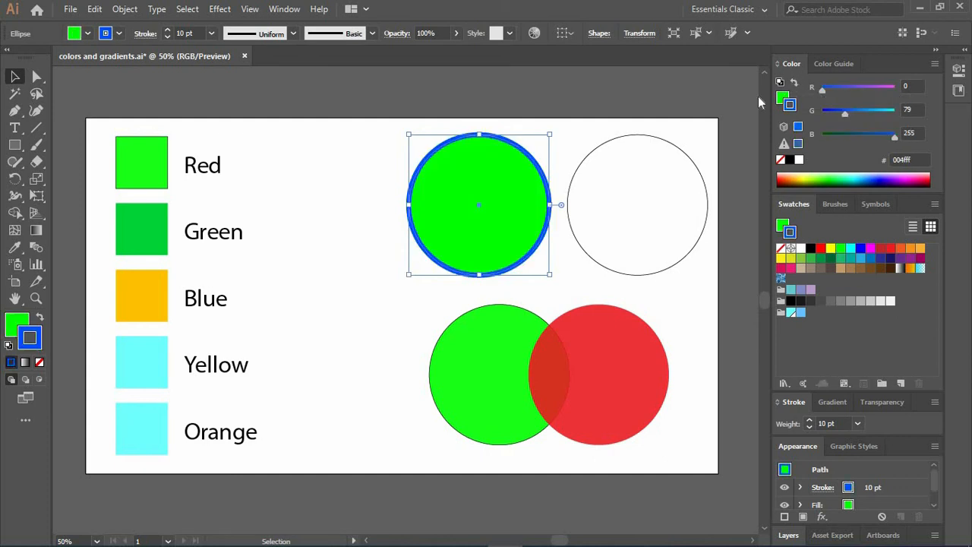
click(584, 146)
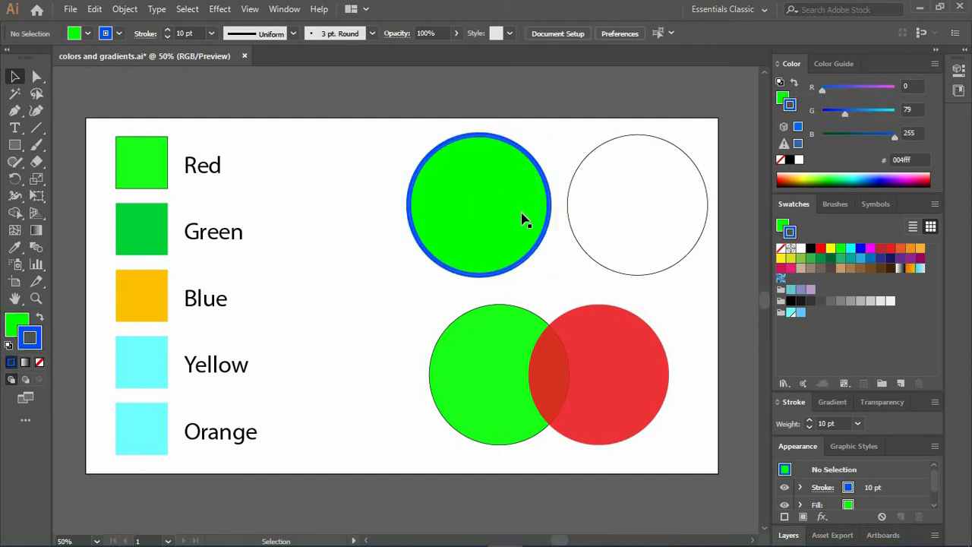
Step: Try applying the orange gradient swatch to the white circle's stroke
click(661, 158)
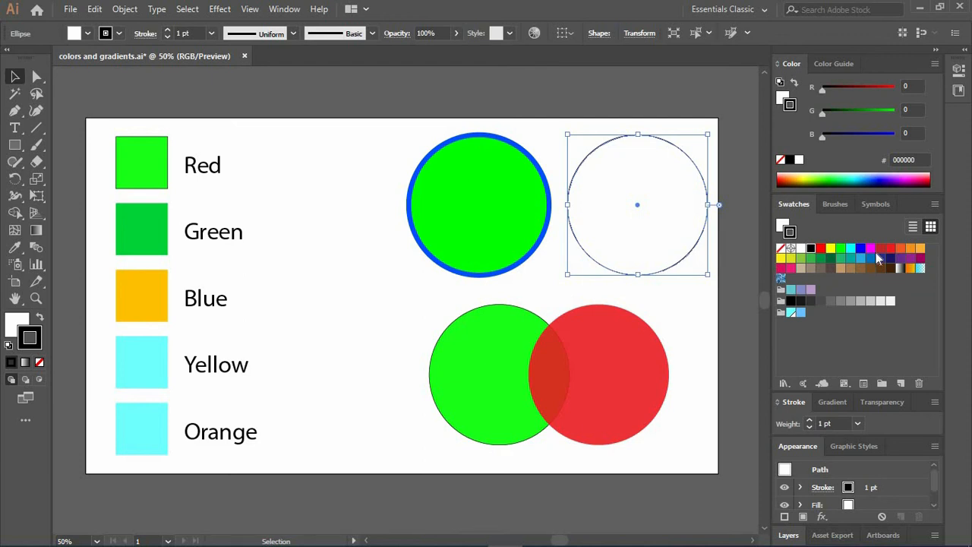
click(911, 269)
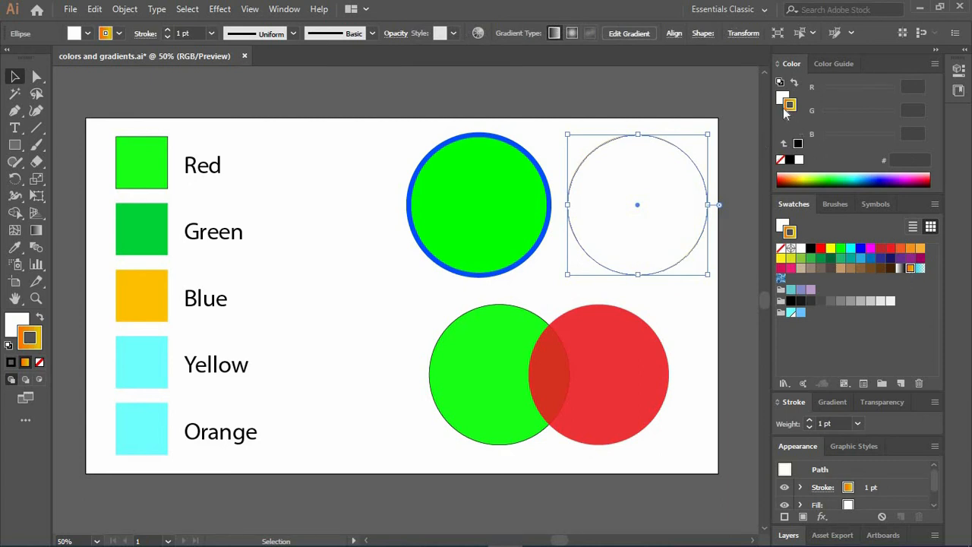
click(711, 162)
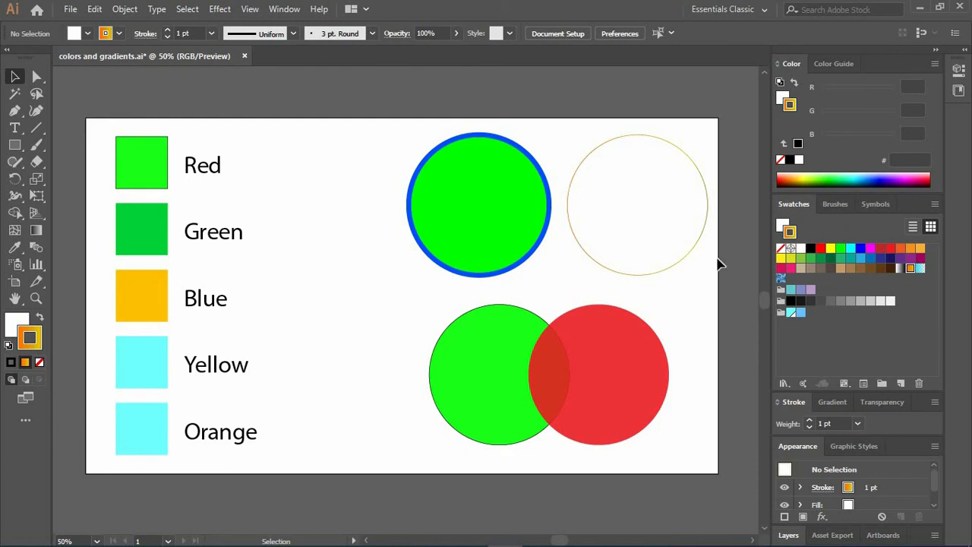
key(ctrl+z)
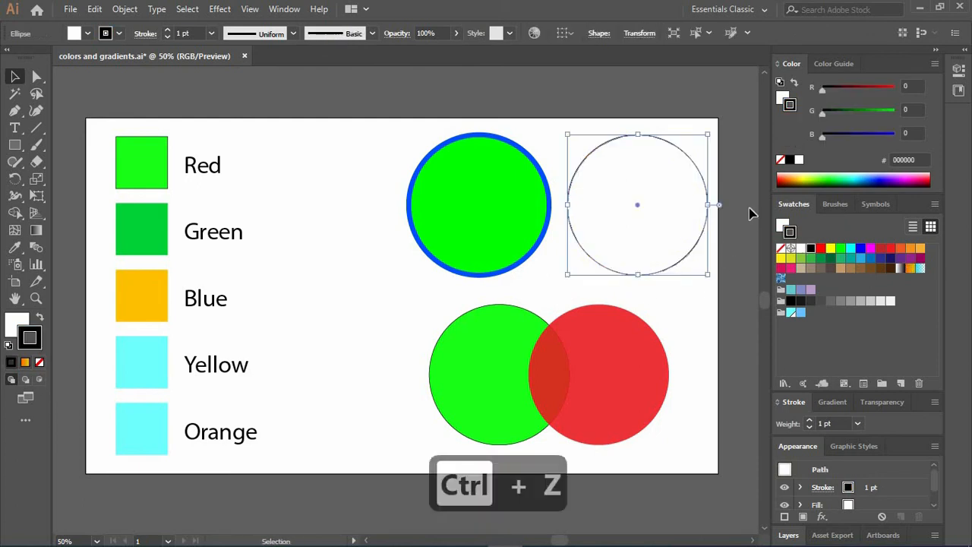
key(ctrl+z)
Step: Fill the white circle with the orange gradient swatch, set its stroke to none, and deselect it
click(780, 97)
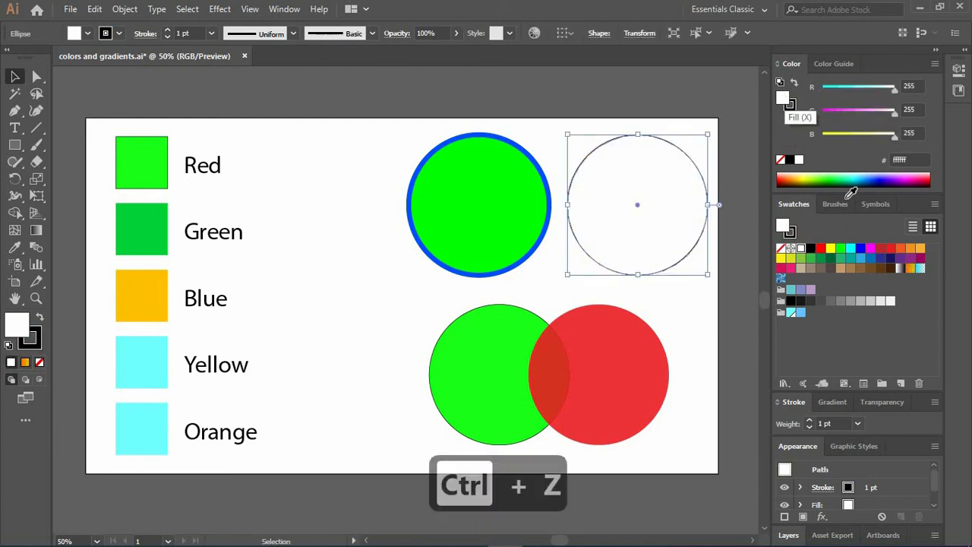
click(909, 270)
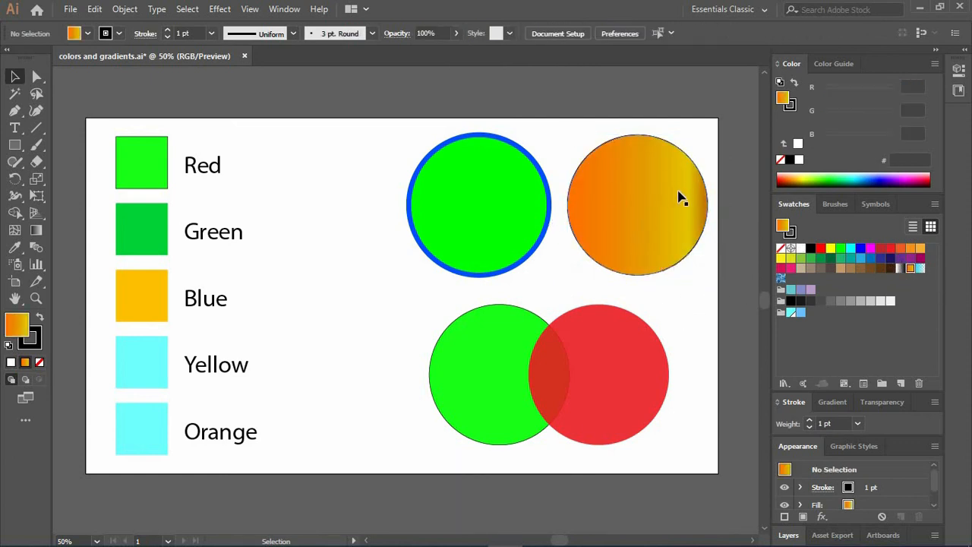
click(792, 107)
click(781, 159)
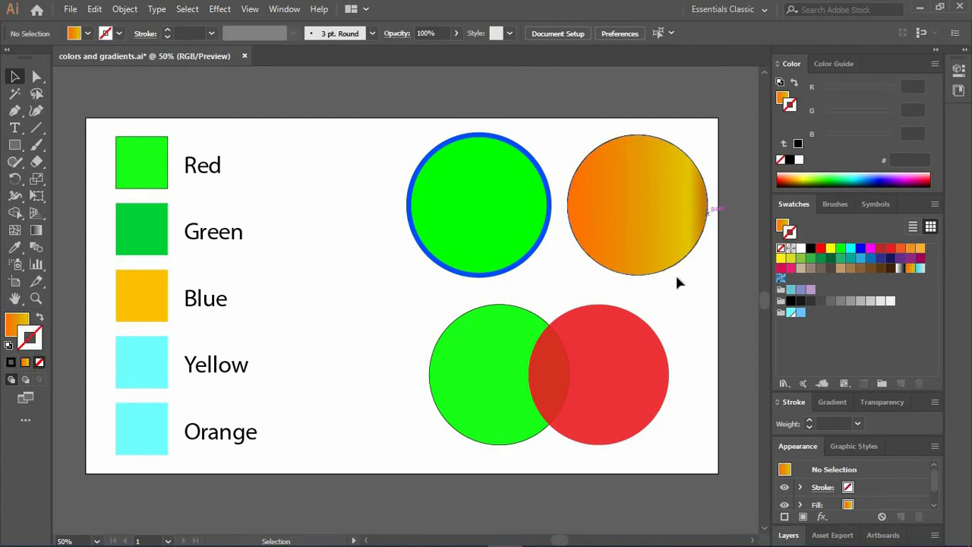
click(672, 228)
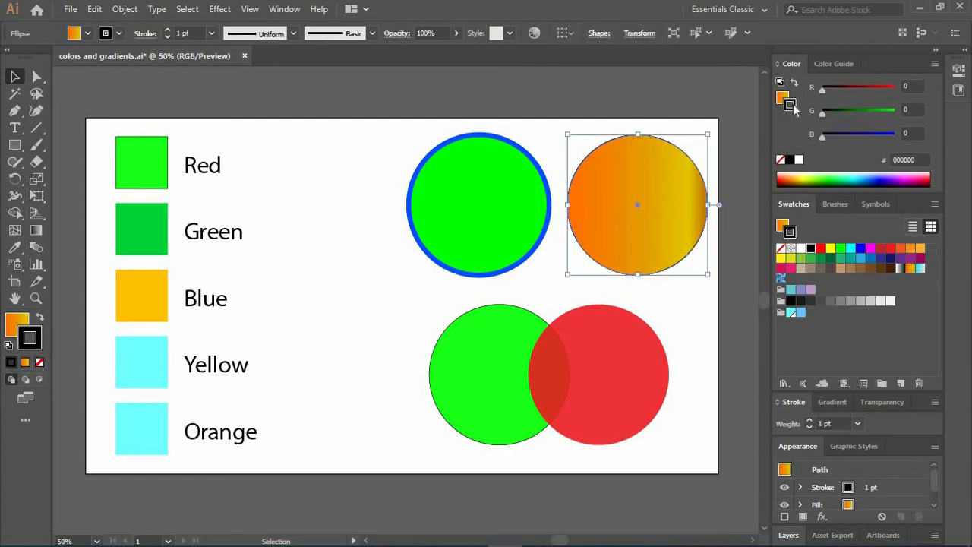
click(782, 160)
click(730, 211)
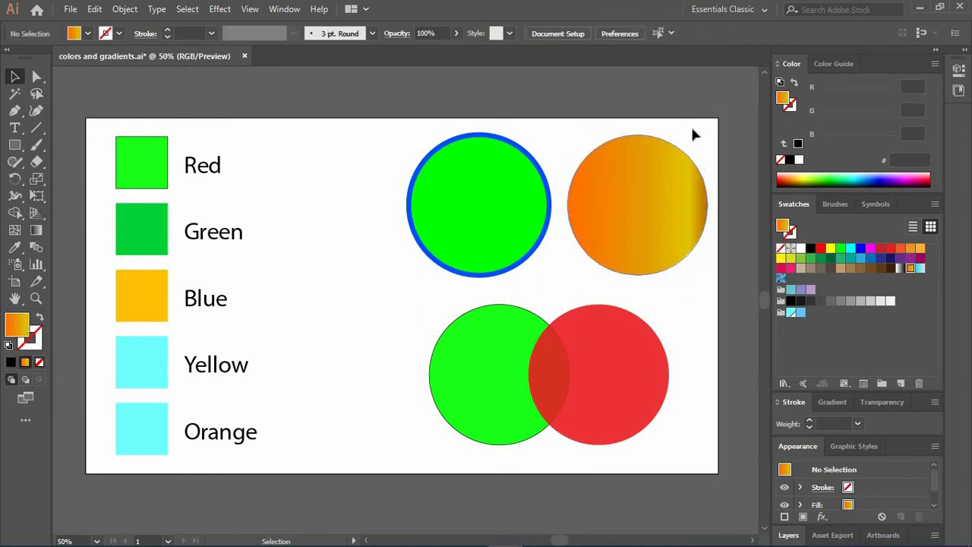
Step: Reselect the gradient-filled circle and move the second stop of its gradient to about 14% location
click(654, 220)
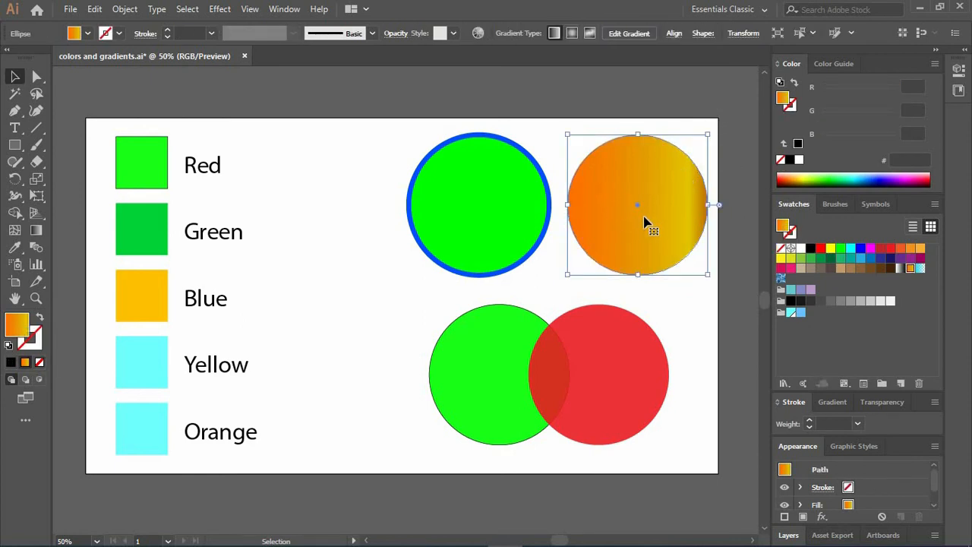
click(822, 407)
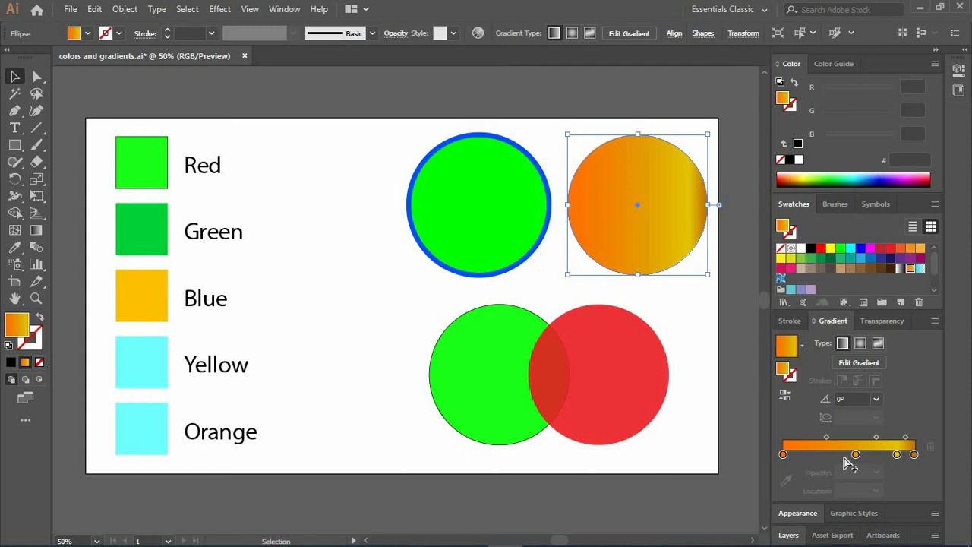
drag(856, 454, 802, 455)
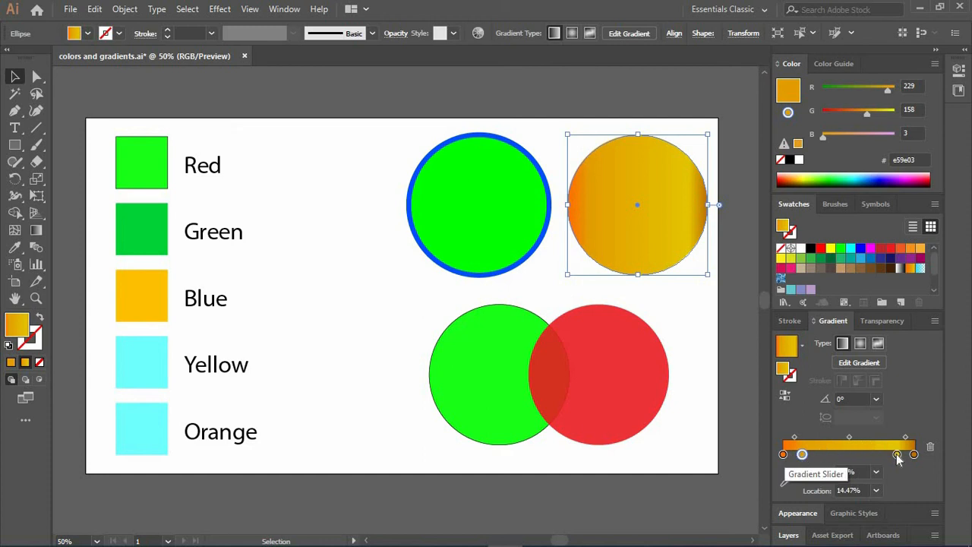
Step: Add four color stops between the gradient's two inner stops, from about 67% down to about 29% location
click(872, 458)
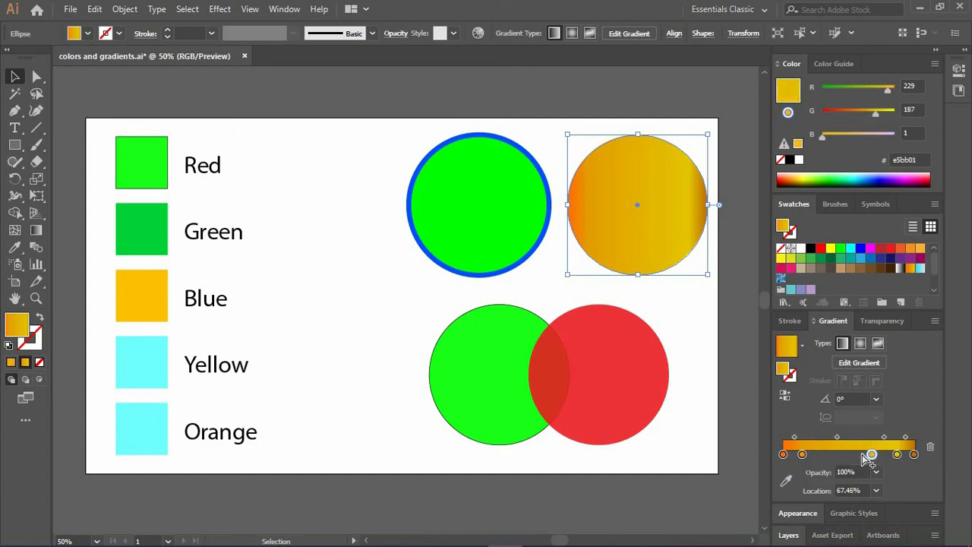
click(855, 456)
click(840, 455)
mouse_move(826, 455)
mouse_down()
mouse_move(806, 456)
mouse_move(885, 455)
mouse_move(821, 457)
mouse_up()
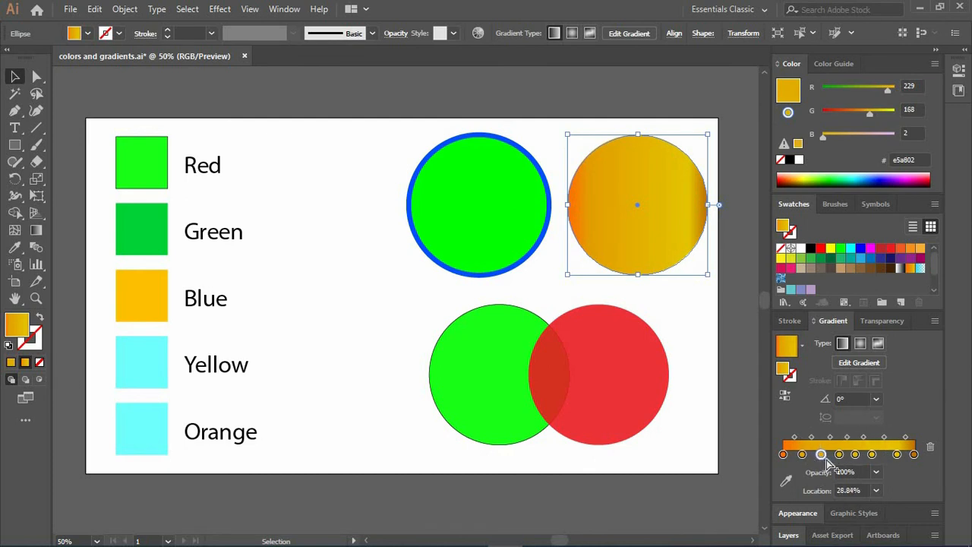
Step: Undo the latest added gradient stops and delete the remaining extra stop at about 67% location
key(ctrl+z)
key(ctrl+z)
key(ctrl+z)
key(ctrl+z)
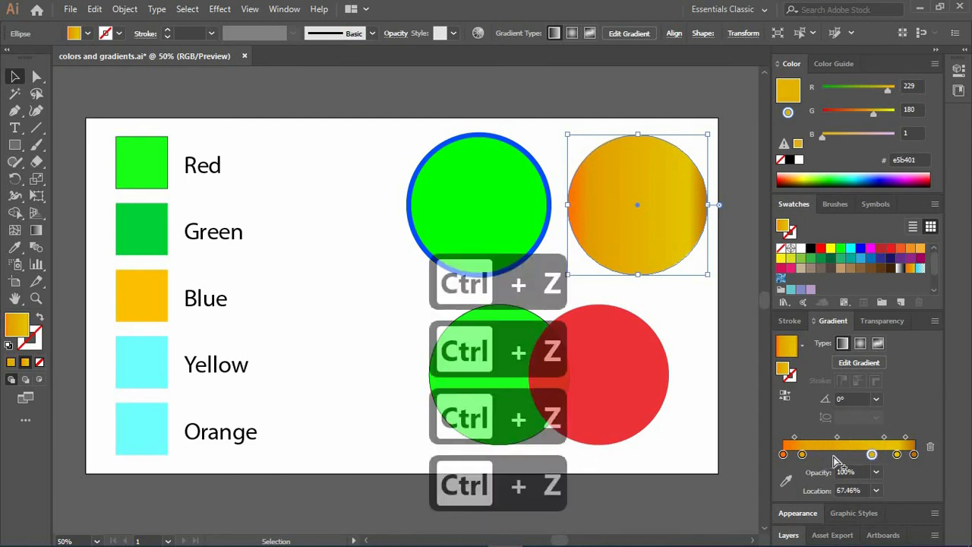
click(870, 454)
click(930, 447)
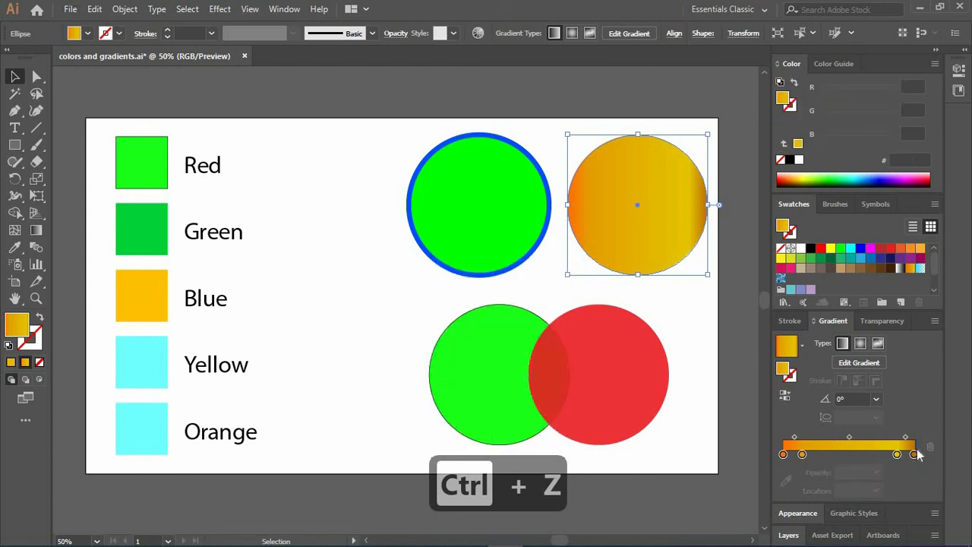
Step: Delete the yellow gradient stop and move the remaining inner stop to about 56%, ending at about 86.5% location
click(897, 454)
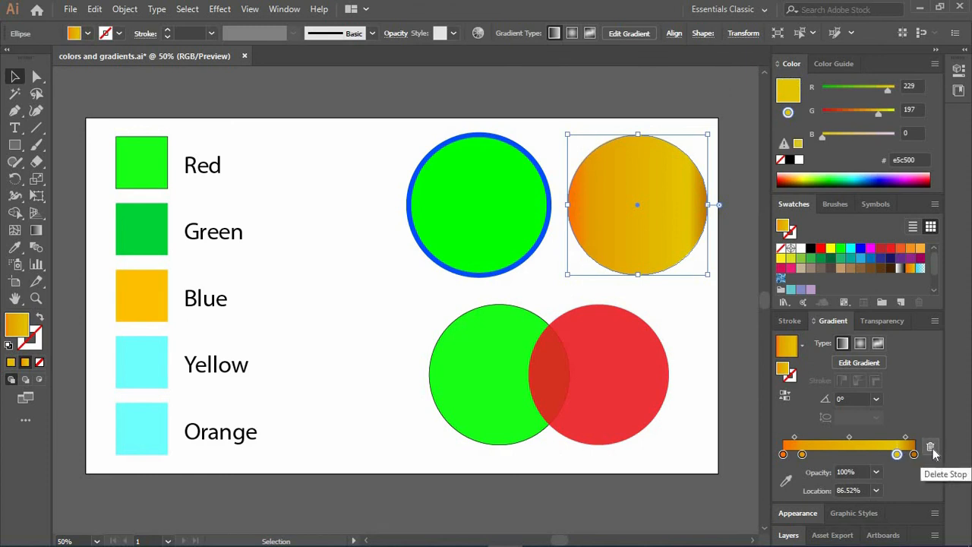
click(930, 448)
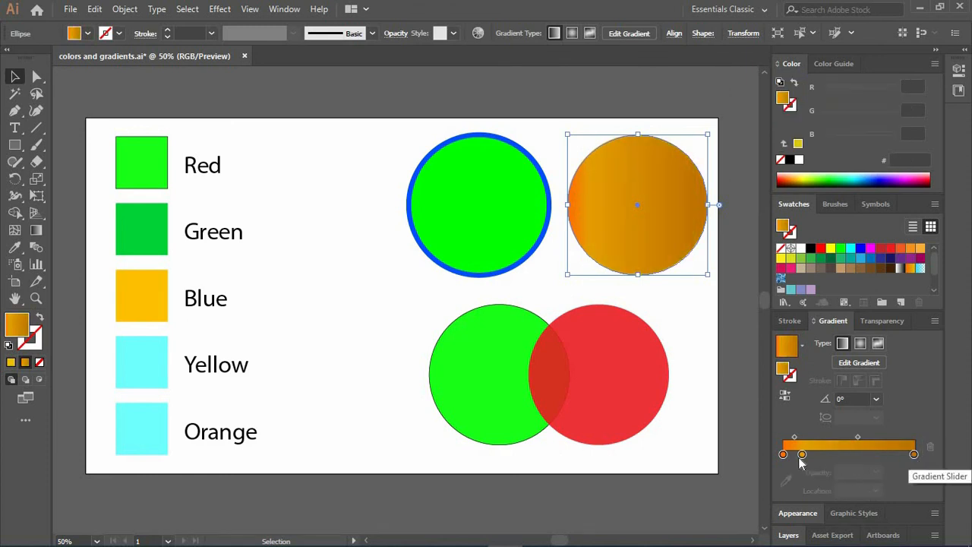
drag(801, 456, 856, 456)
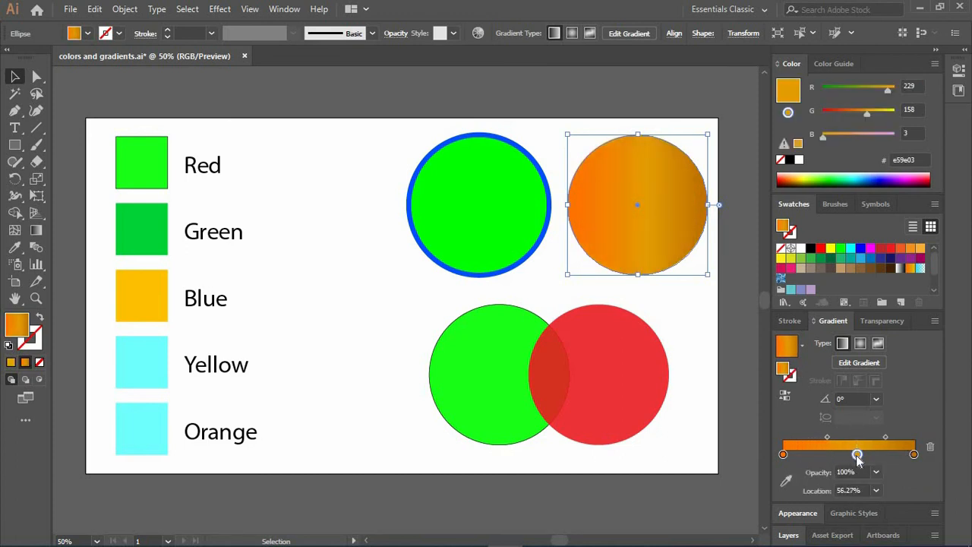
drag(855, 454, 899, 455)
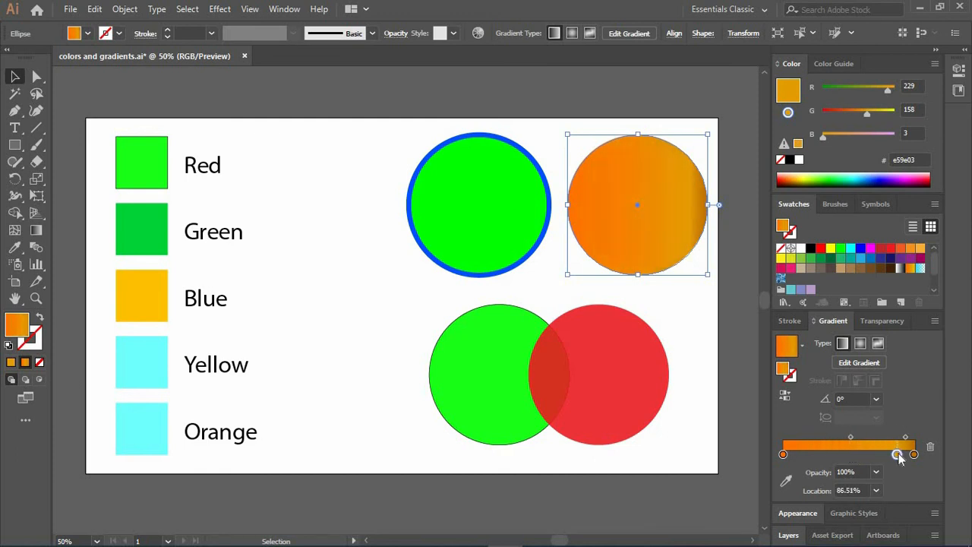
Step: Shift the midpoint between the first two gradient stops to about 16% and to 87% location
click(849, 438)
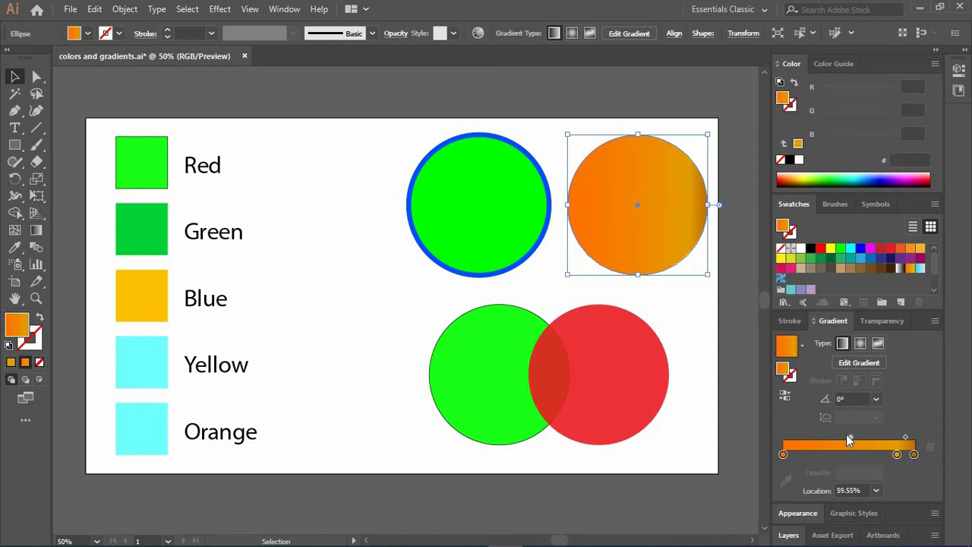
drag(840, 444, 778, 444)
drag(845, 445, 814, 445)
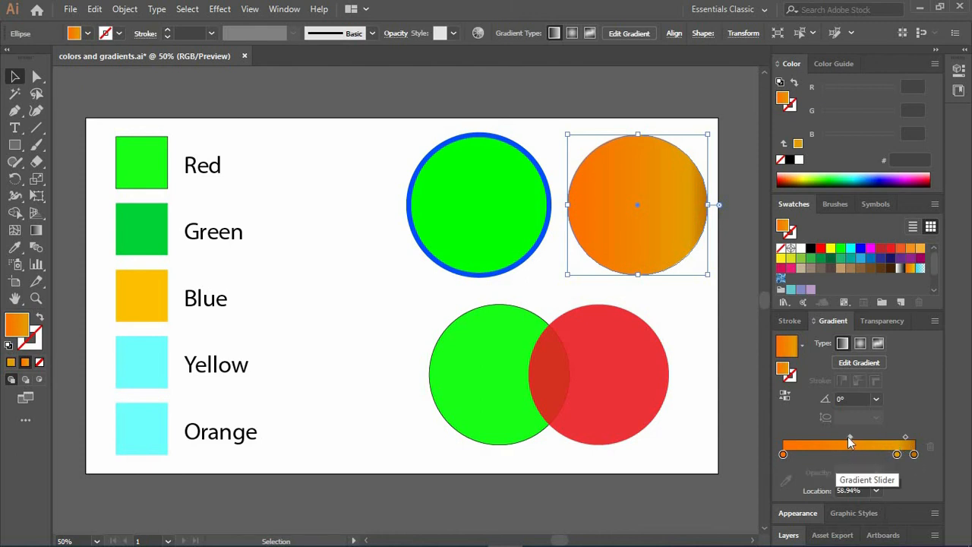
drag(849, 439, 798, 438)
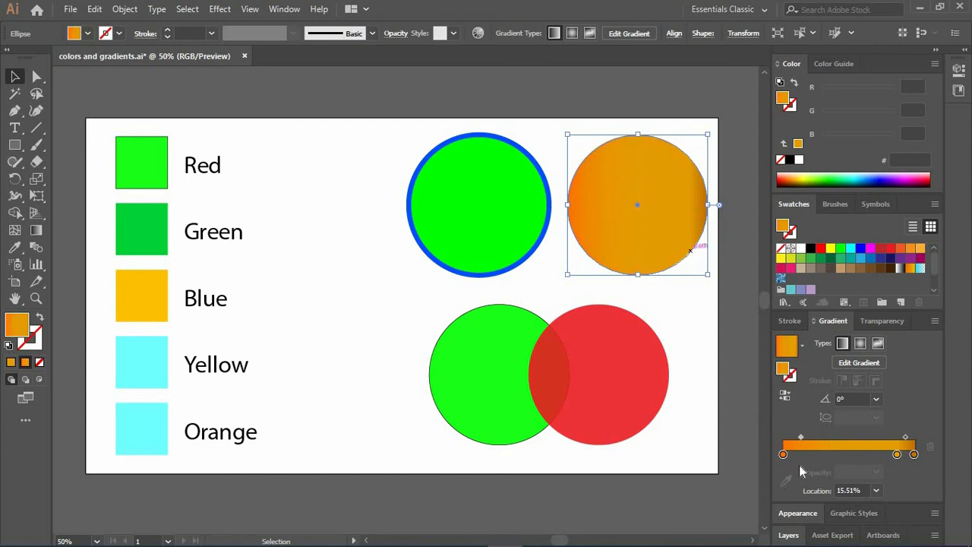
drag(800, 438, 882, 438)
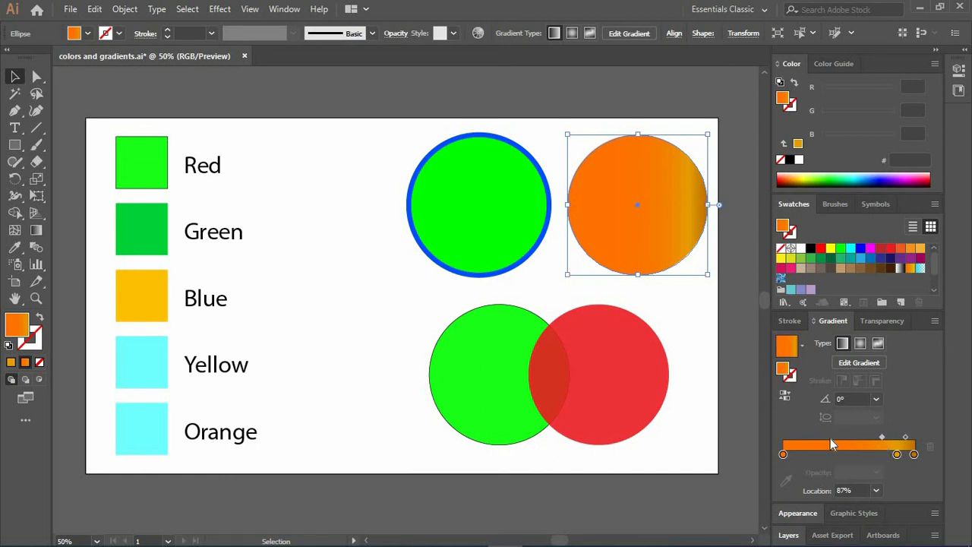
drag(882, 438, 881, 438)
Step: Add a gradient stop at about 59% location, show its swatch options, and activate its Color Picker
click(860, 454)
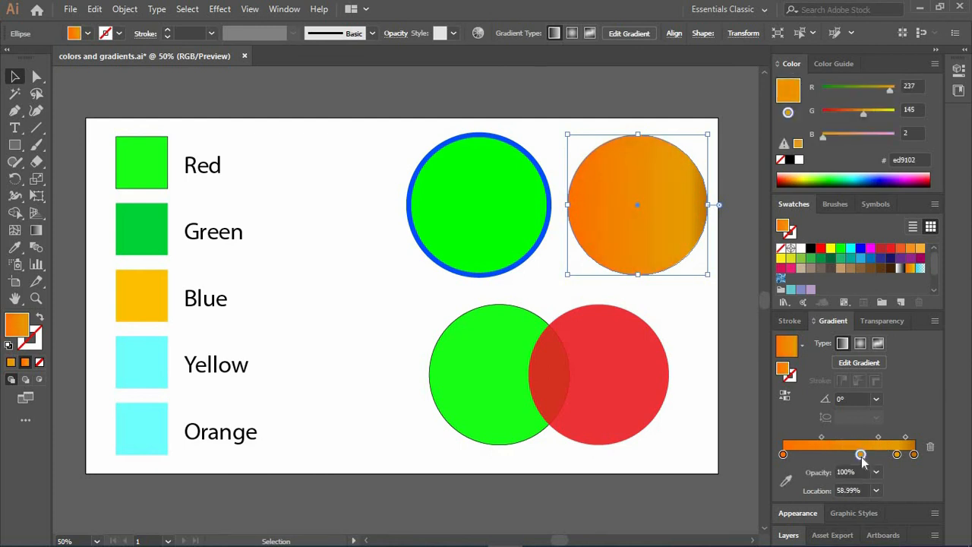
double_click(860, 454)
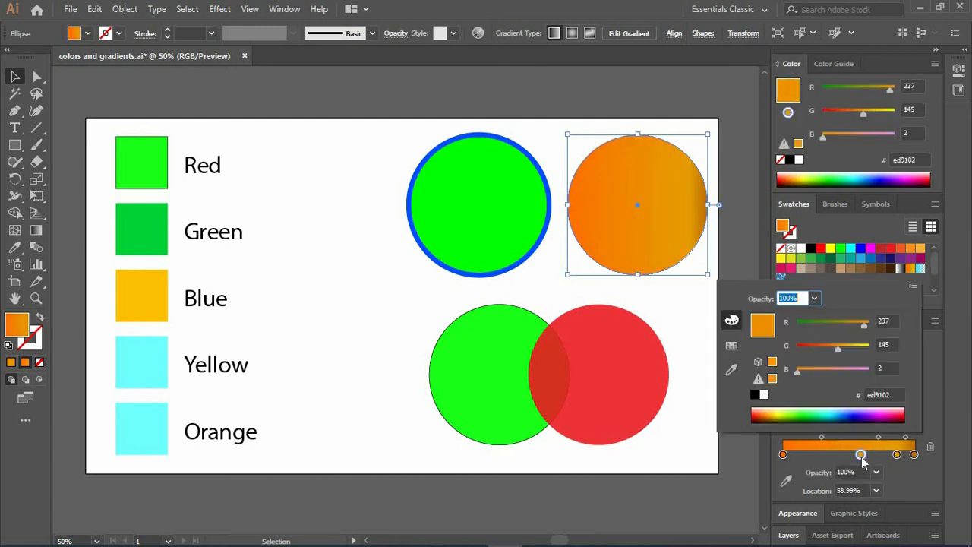
click(731, 344)
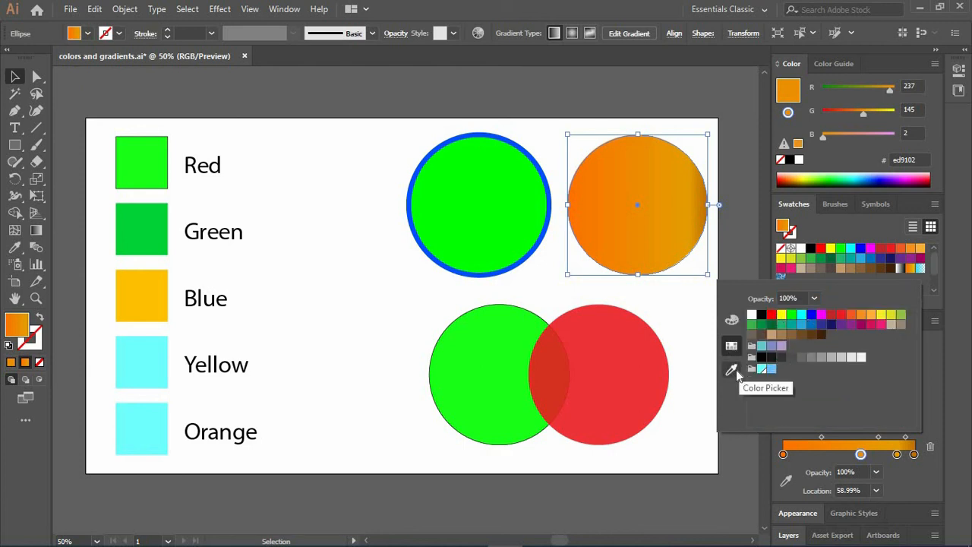
click(733, 371)
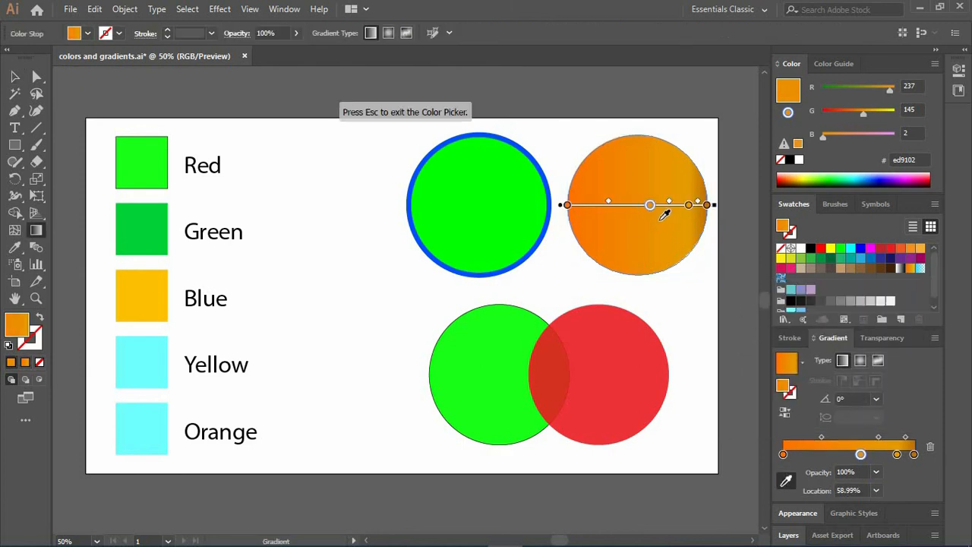
Step: Recolor the stop at about 59% with green, magenta, blue, and dark green swatches, finishing with red ff0000
click(840, 250)
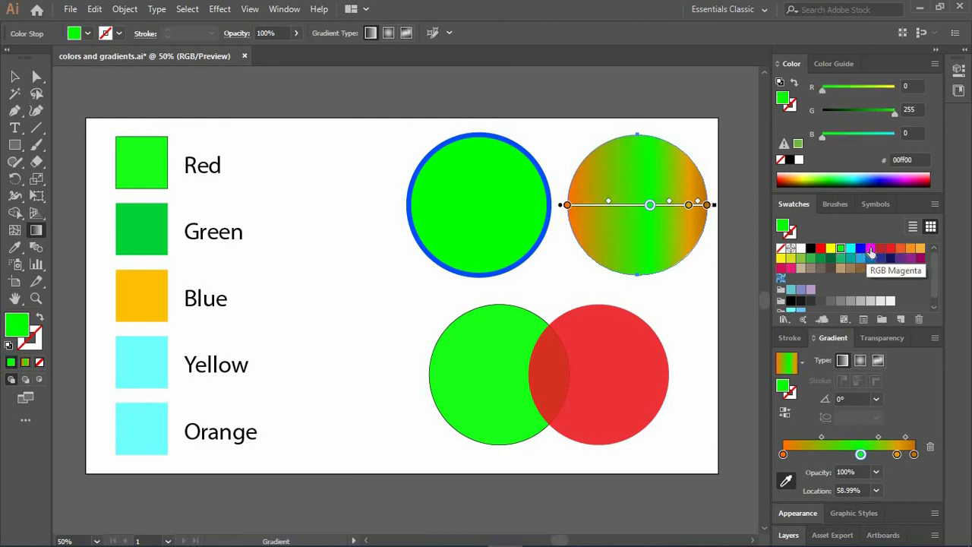
click(869, 249)
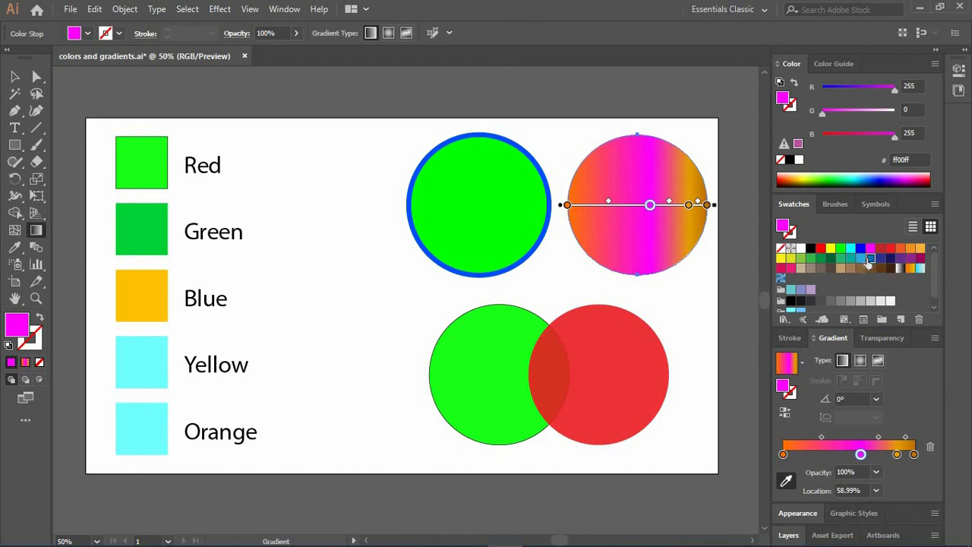
click(860, 258)
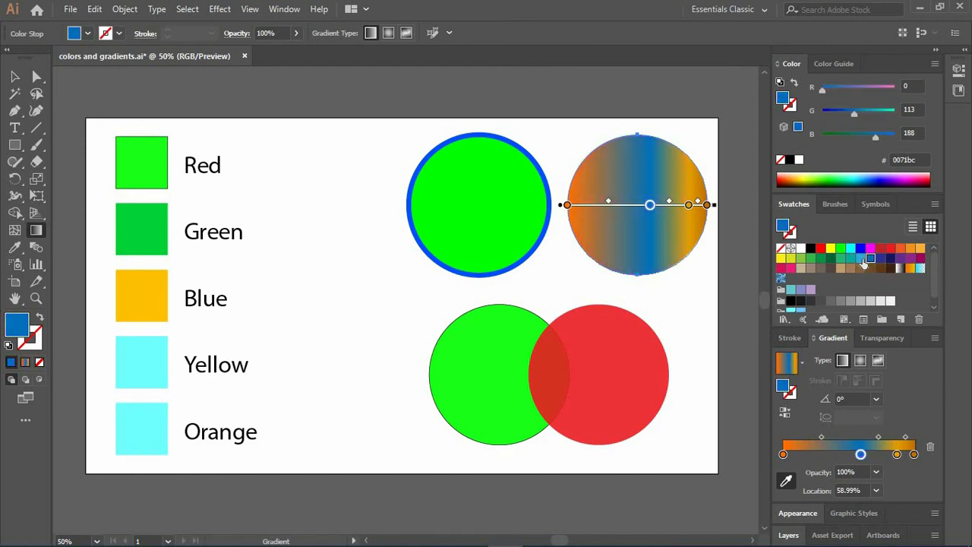
click(820, 258)
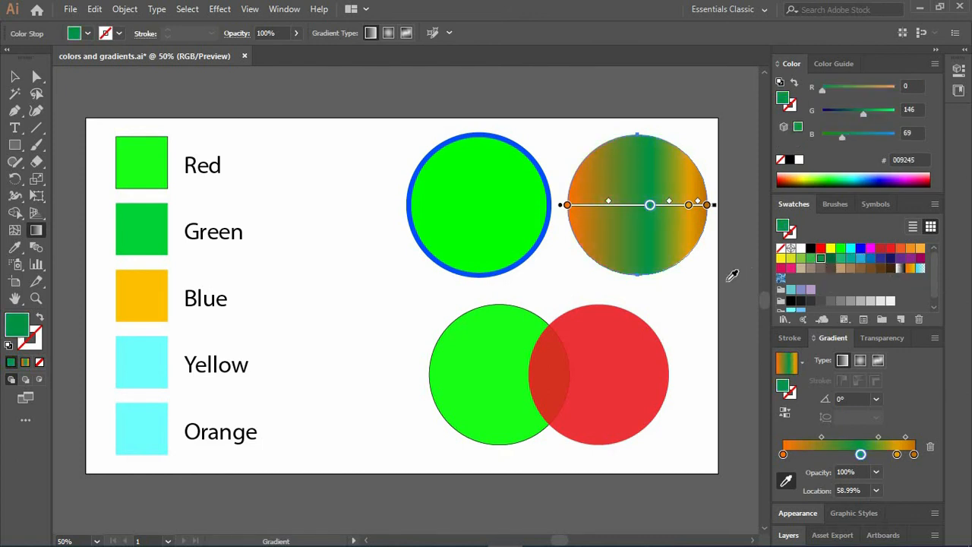
click(811, 250)
click(821, 250)
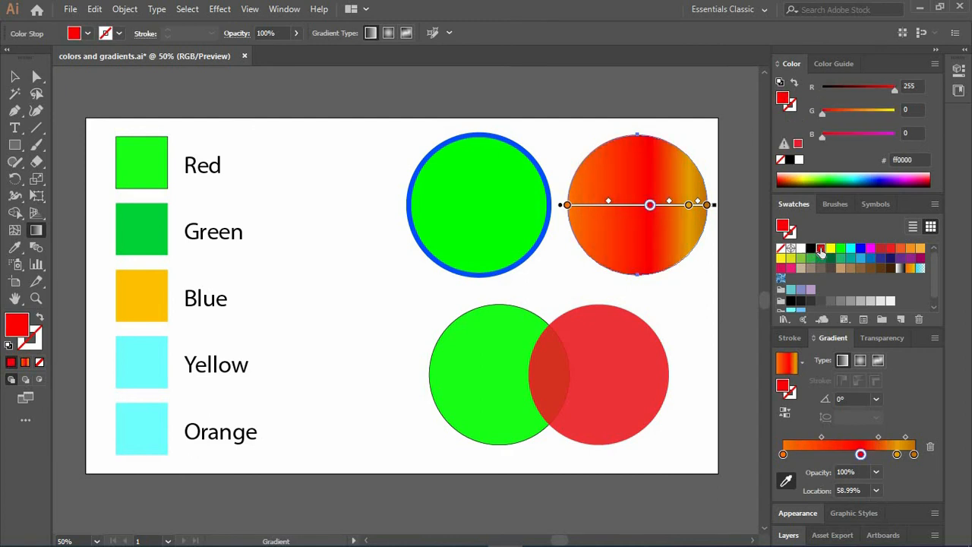
Step: Recolor the gradient stop at about 59% location with the RGB Yellow swatch
click(830, 249)
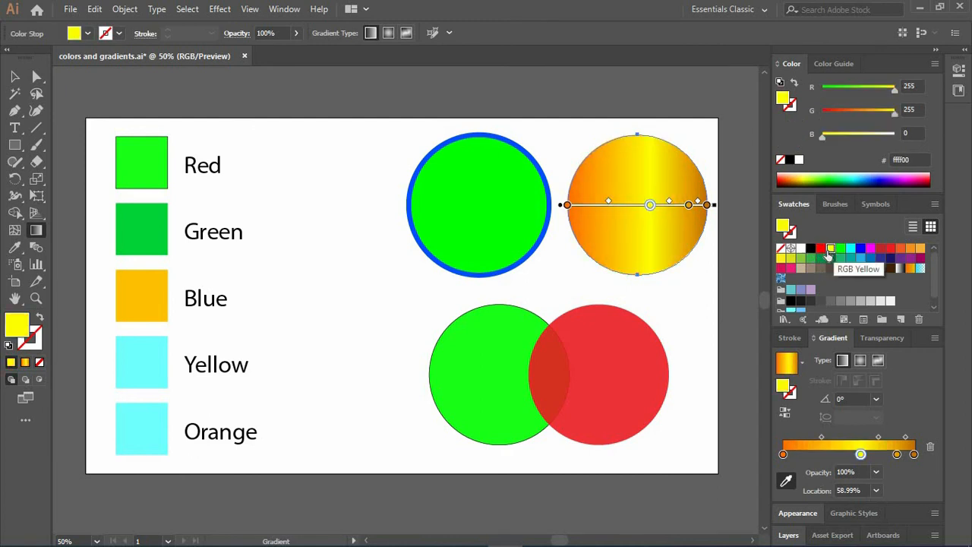
click(852, 286)
Step: Add a gradient stop at about 46% location and try dark blue 2e3192 and light blue 29abe2 on it
click(844, 454)
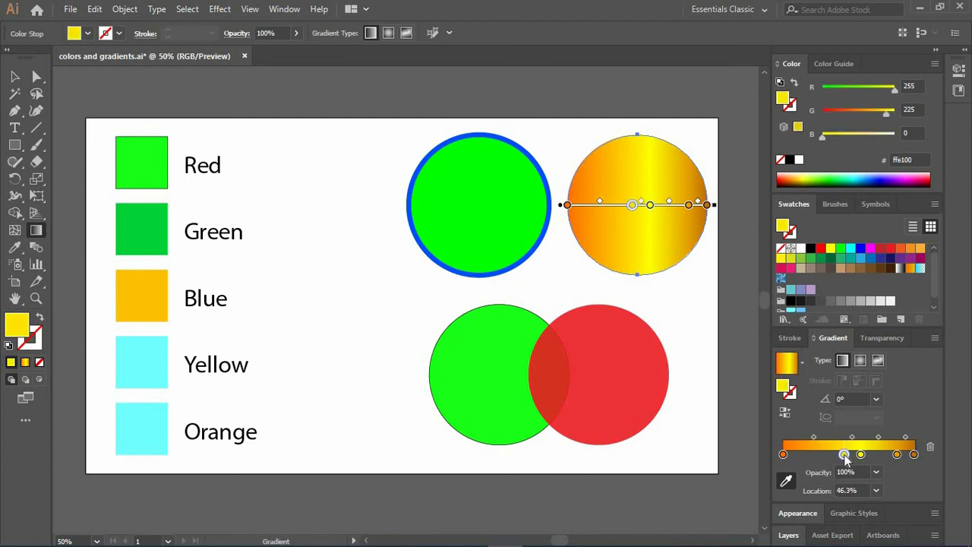
click(879, 258)
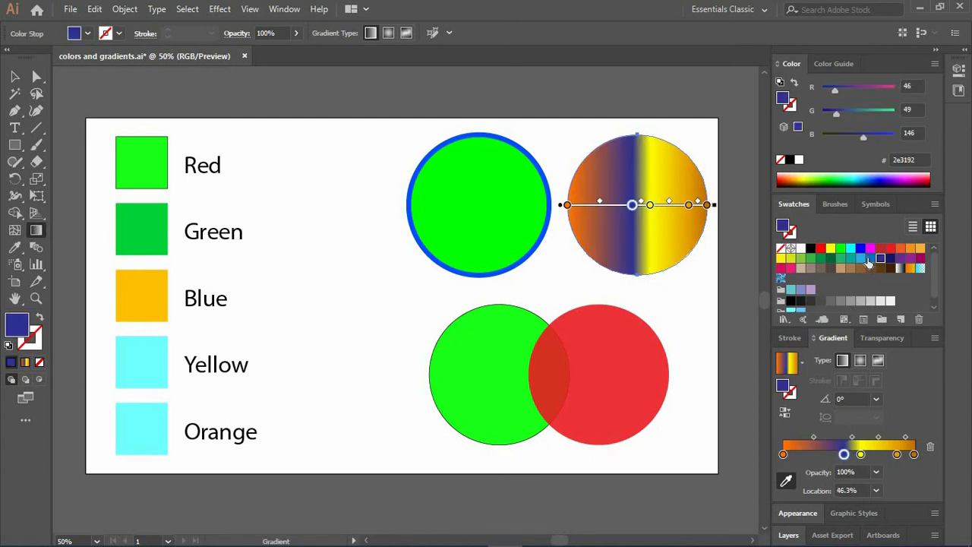
click(862, 258)
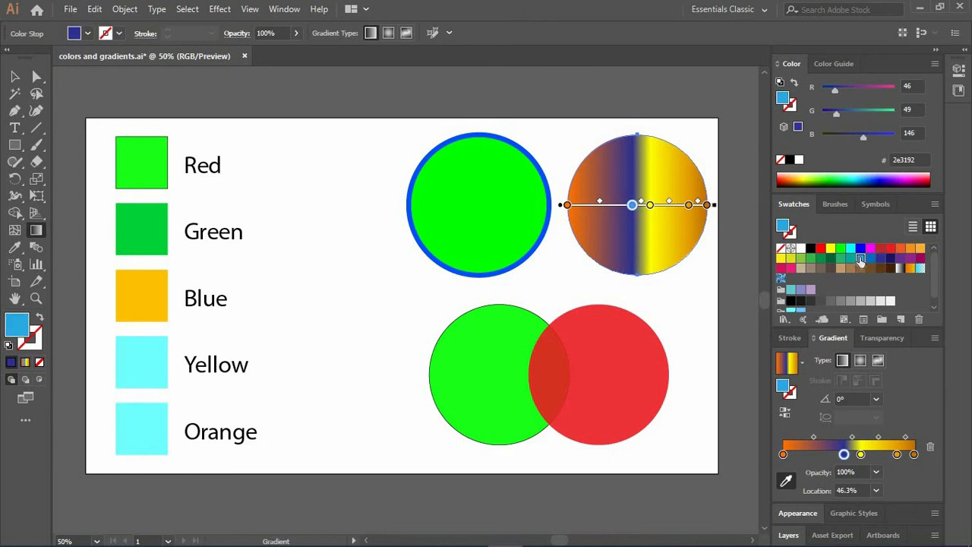
Step: Undo an extra gradient stop added at about 56% location, and delete the light blue stop
click(856, 454)
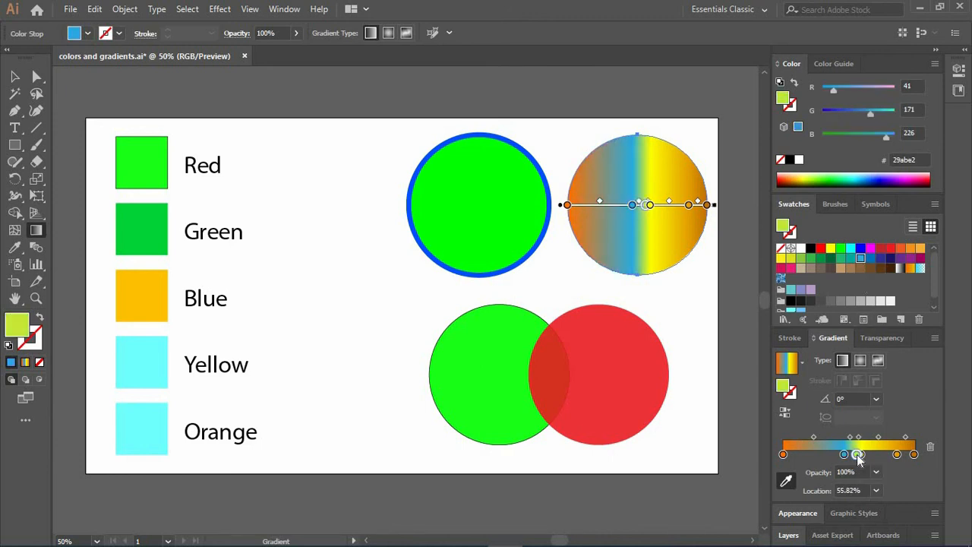
key(ctrl+z)
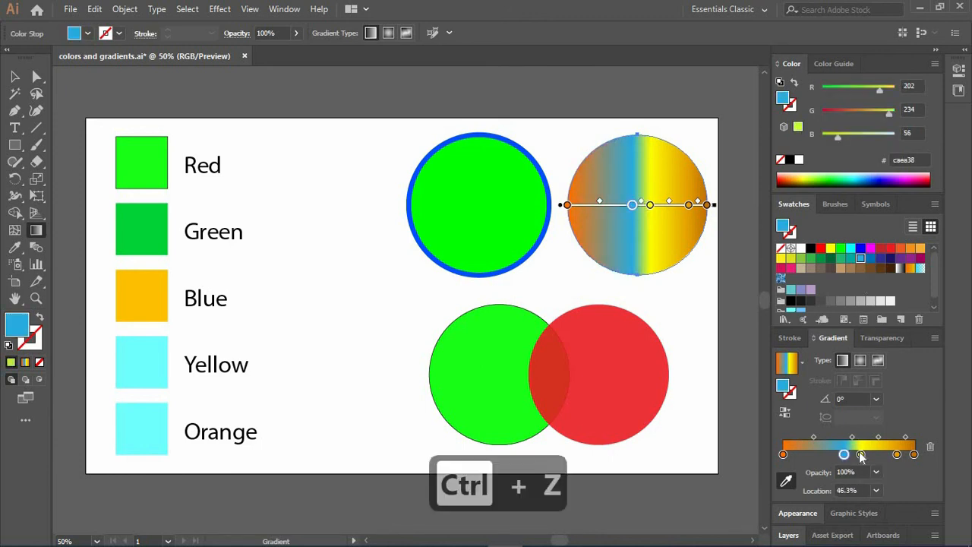
click(845, 454)
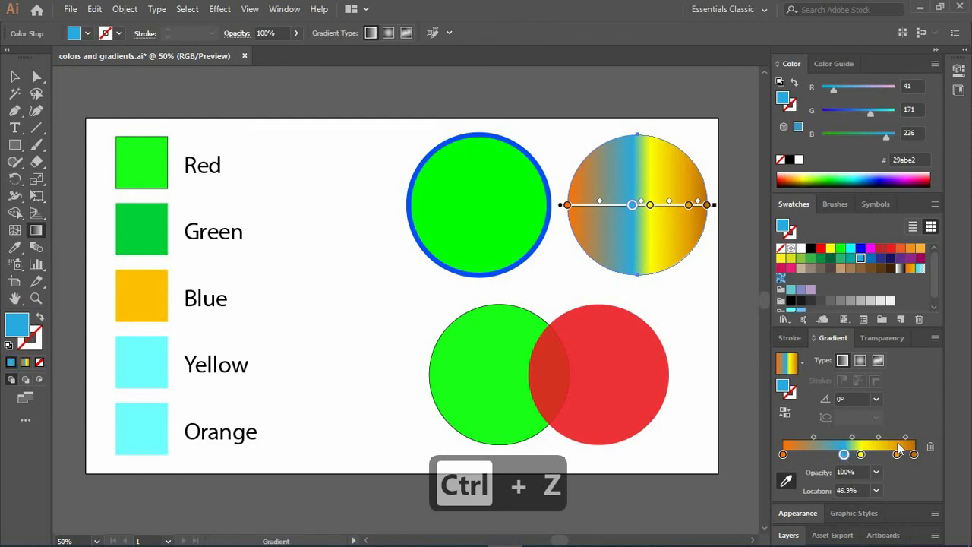
click(930, 447)
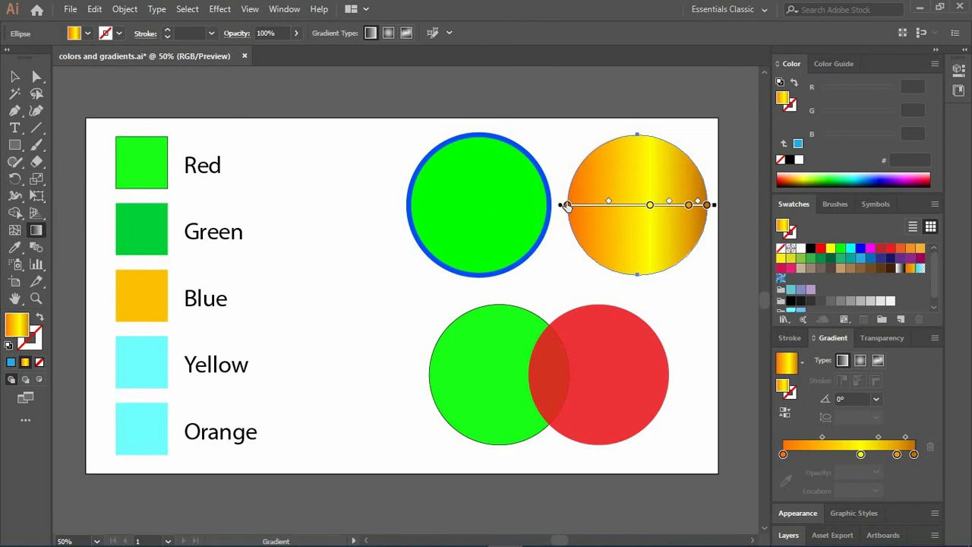
Step: Delete the orange gradient stop at the start and the inner orange stop near the end
click(784, 455)
click(930, 447)
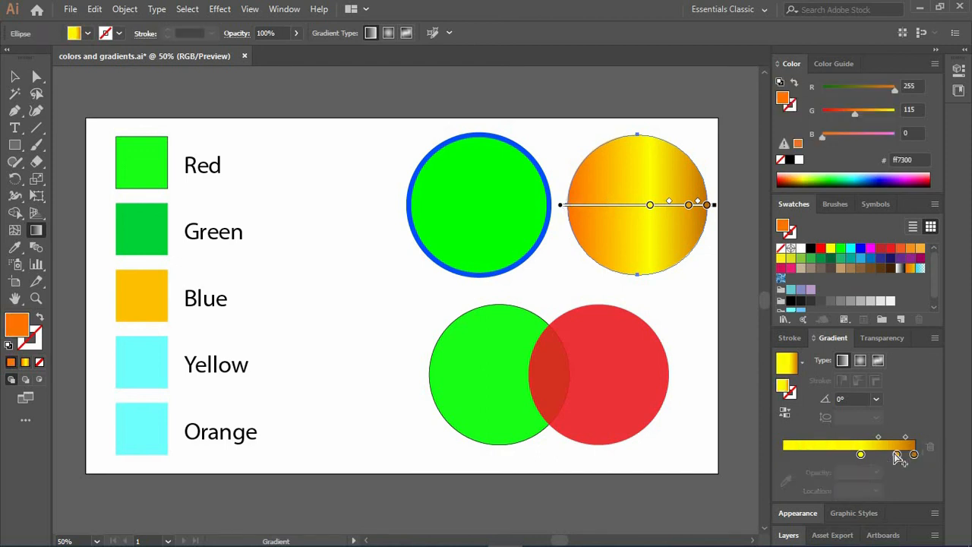
click(893, 454)
click(929, 447)
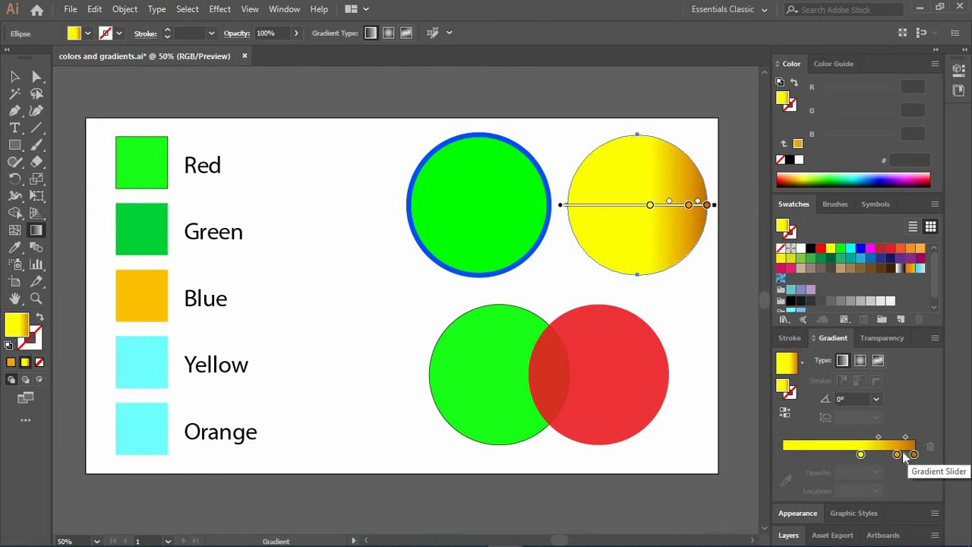
click(896, 454)
click(929, 447)
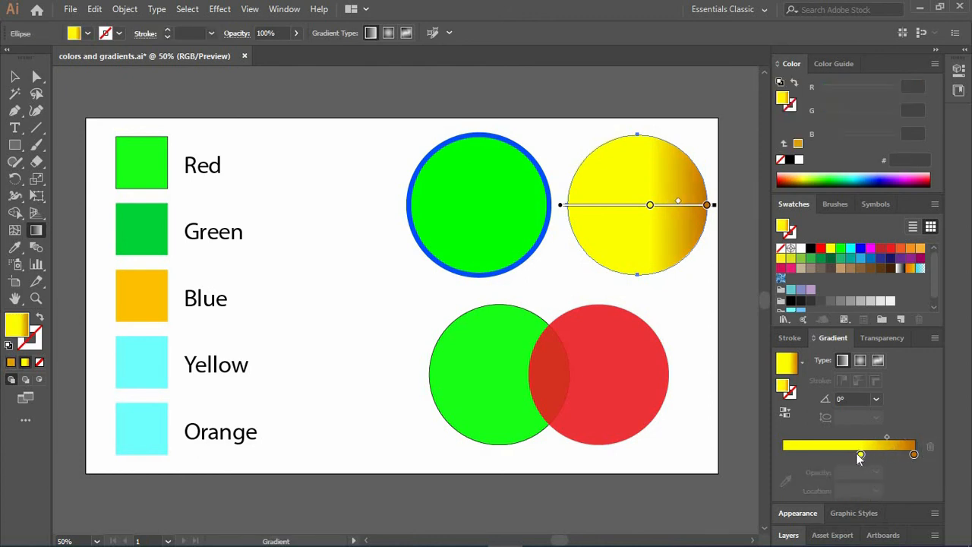
Step: Move the yellow gradient stop to 0% location and redraw the gradient from the circle's top to its bottom at about -91°
drag(860, 454, 755, 455)
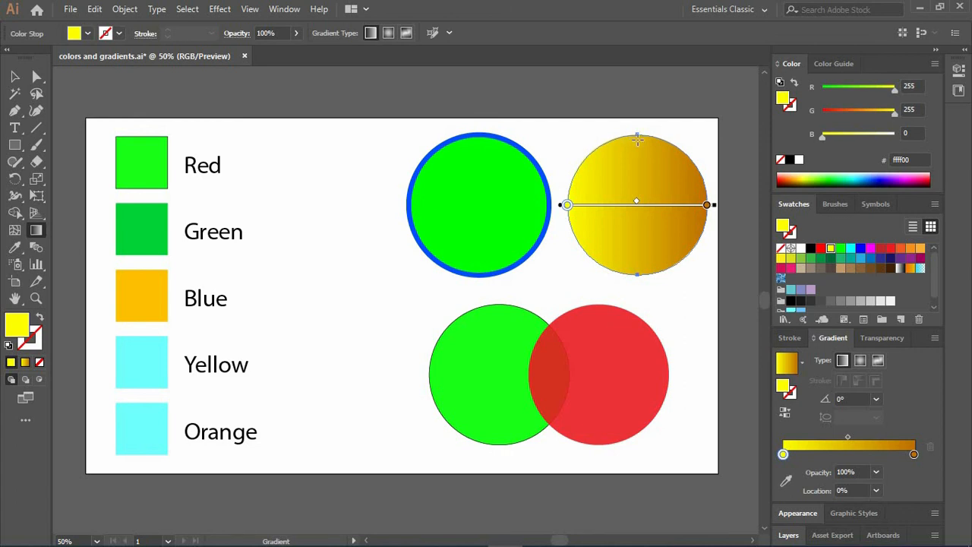
drag(638, 139, 636, 280)
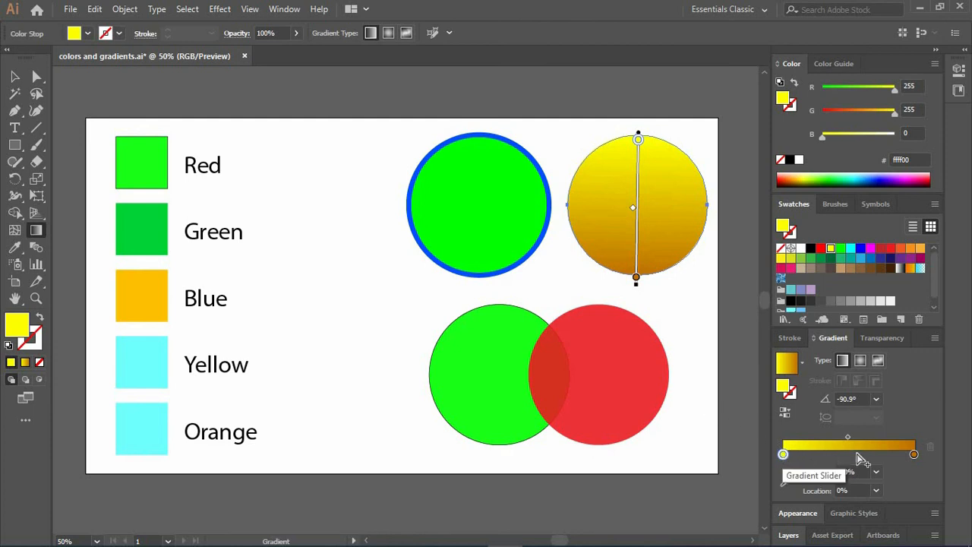
Step: Recolor the end gradient stop with orange f15a24, then add a stop at about 86% location and delete it
click(913, 453)
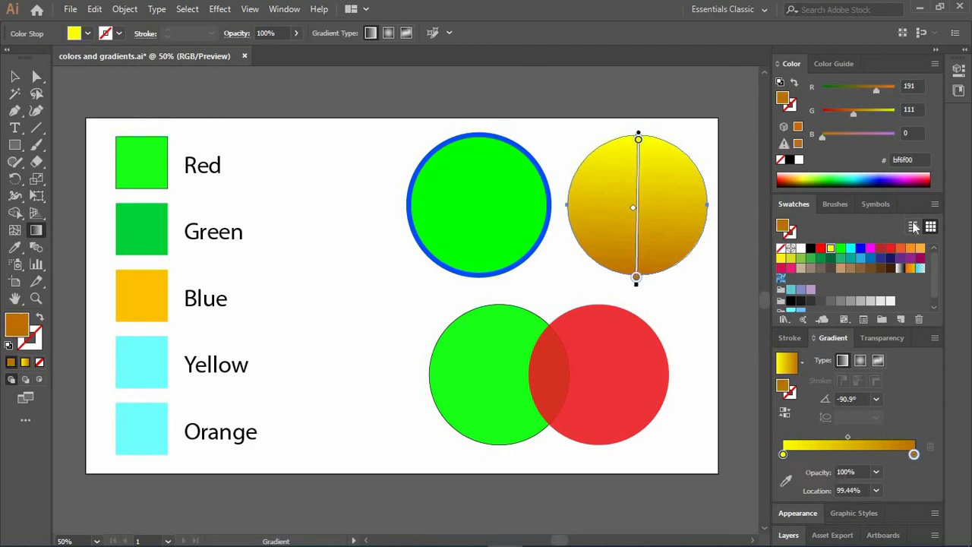
click(900, 249)
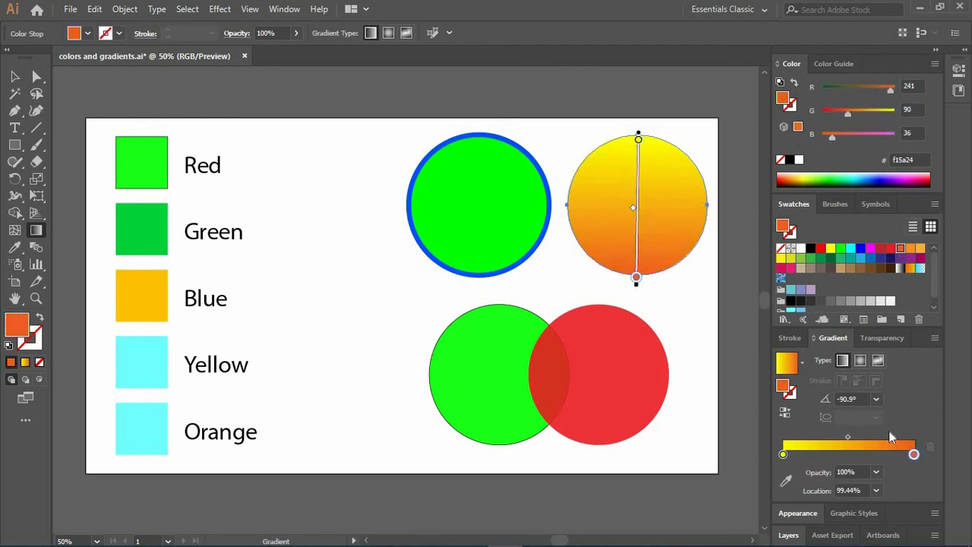
click(897, 455)
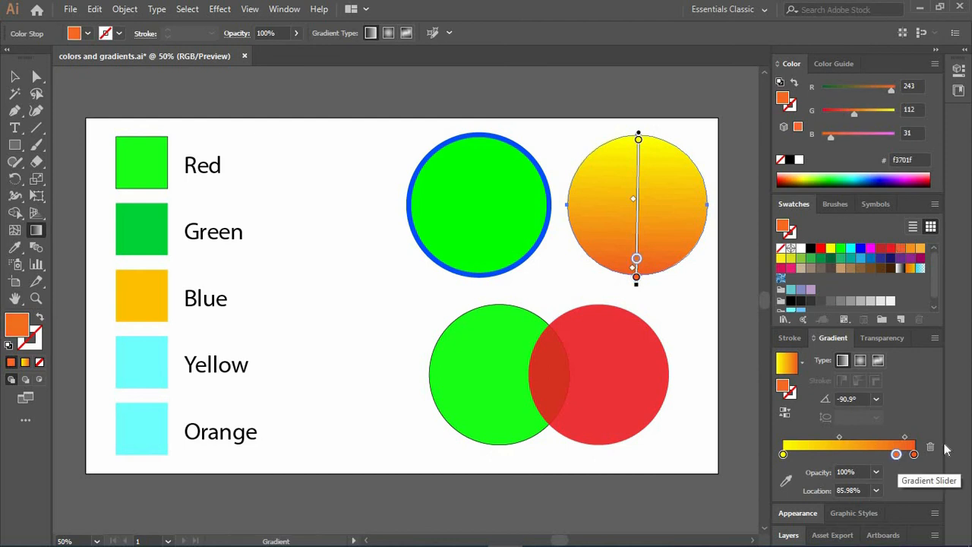
click(930, 447)
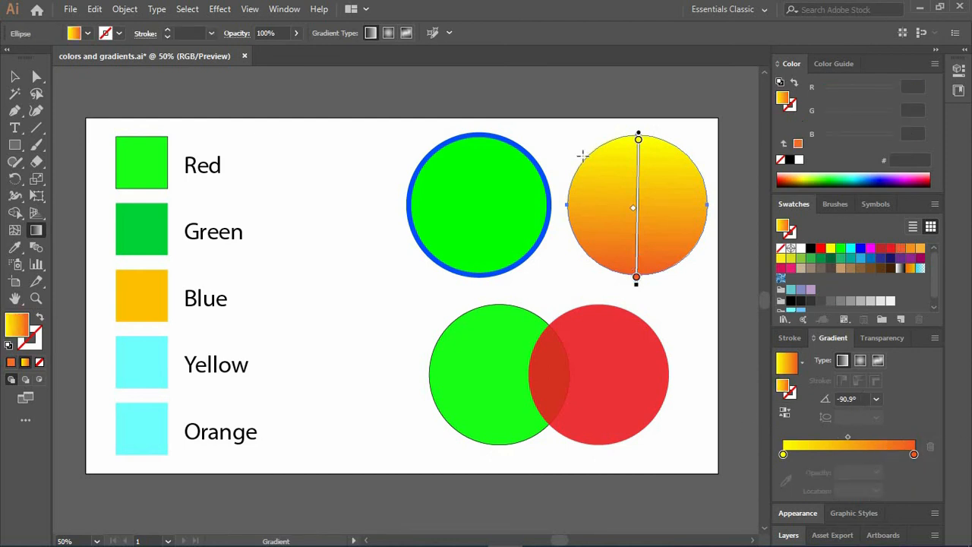
Step: Redraw the circle's linear gradient at about -46°, 91° and -22°, and move its orange stop to about 64% location
drag(591, 161, 684, 259)
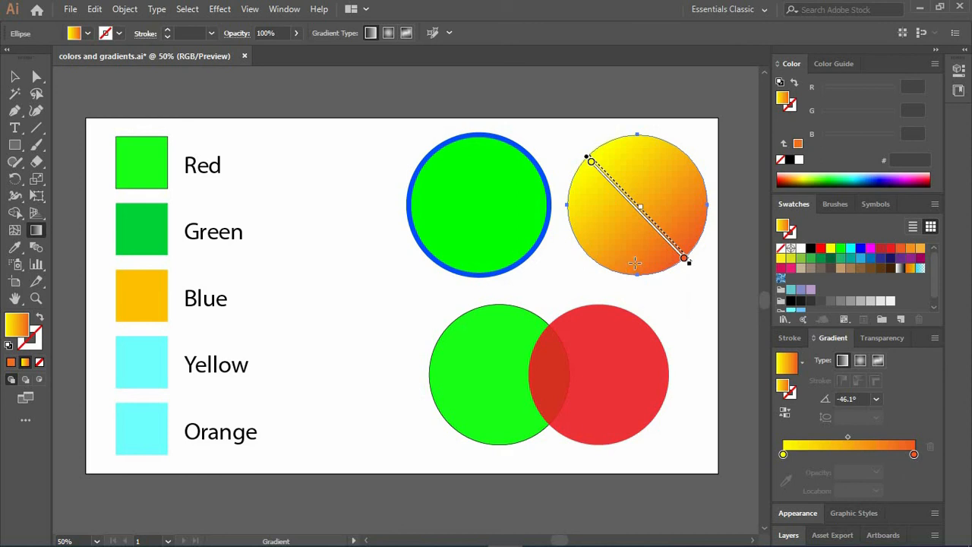
drag(635, 263, 632, 122)
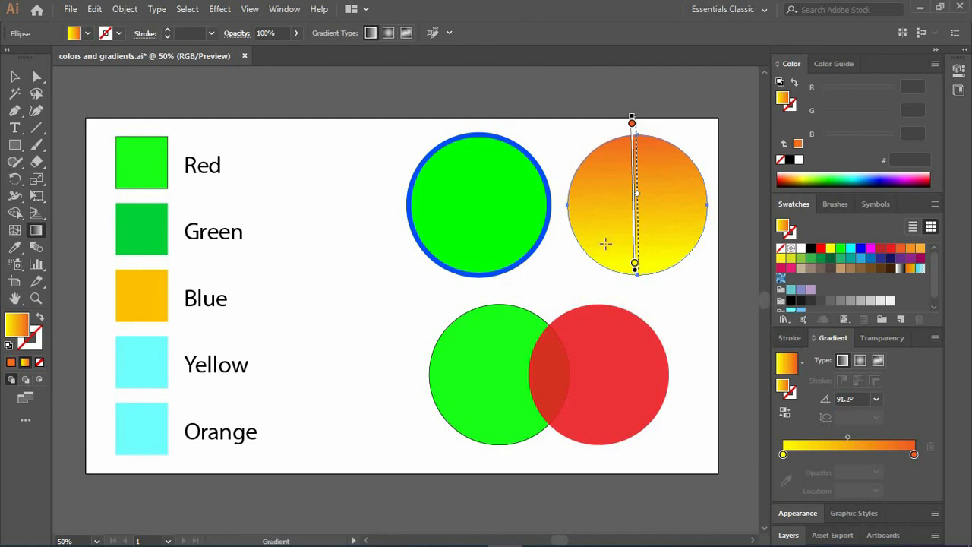
mouse_move(605, 243)
mouse_down()
mouse_move(671, 152)
mouse_move(693, 158)
mouse_move(713, 271)
mouse_move(646, 336)
mouse_move(540, 352)
mouse_move(445, 195)
mouse_move(549, 126)
mouse_move(679, 144)
mouse_move(733, 264)
mouse_move(715, 314)
mouse_move(705, 303)
mouse_move(718, 245)
mouse_move(715, 289)
mouse_up()
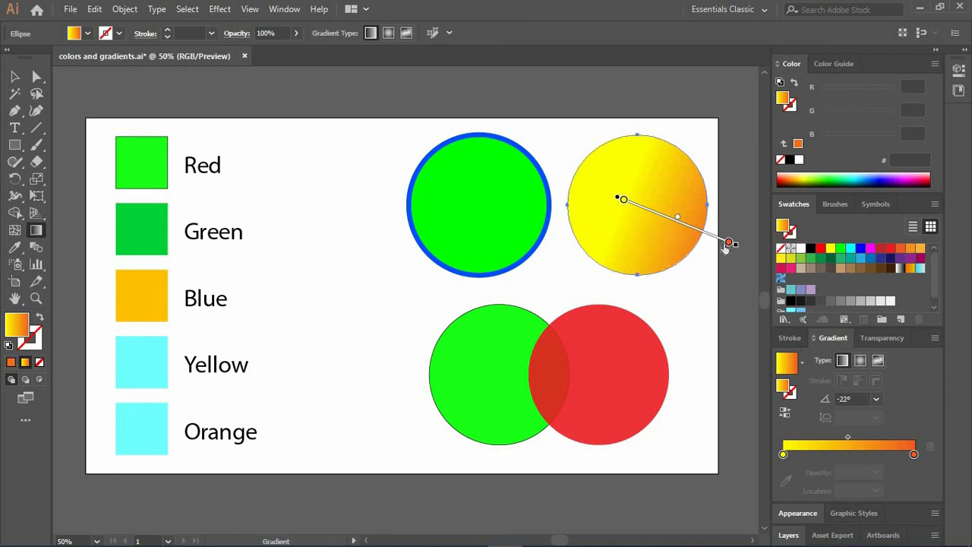
mouse_move(731, 246)
mouse_down()
mouse_move(694, 228)
mouse_move(650, 228)
mouse_move(692, 226)
mouse_move(624, 203)
mouse_move(664, 212)
mouse_up()
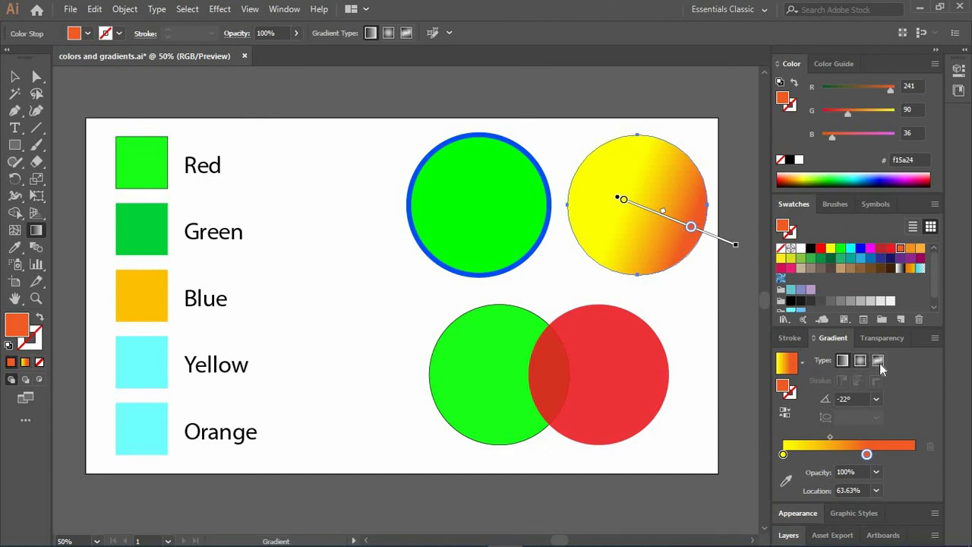
Step: Change the circle's gradient type to radial and move the orange stop to 100% location
click(860, 362)
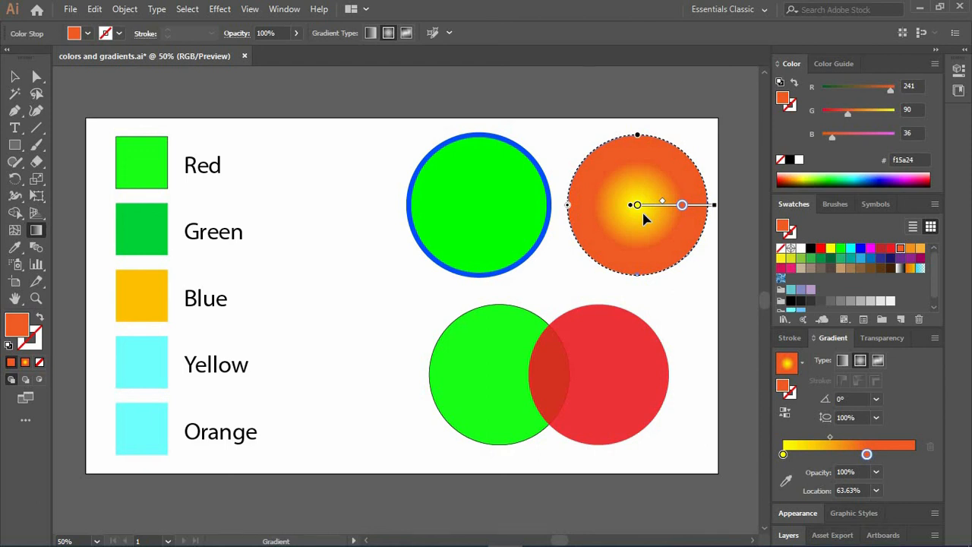
drag(682, 206, 721, 213)
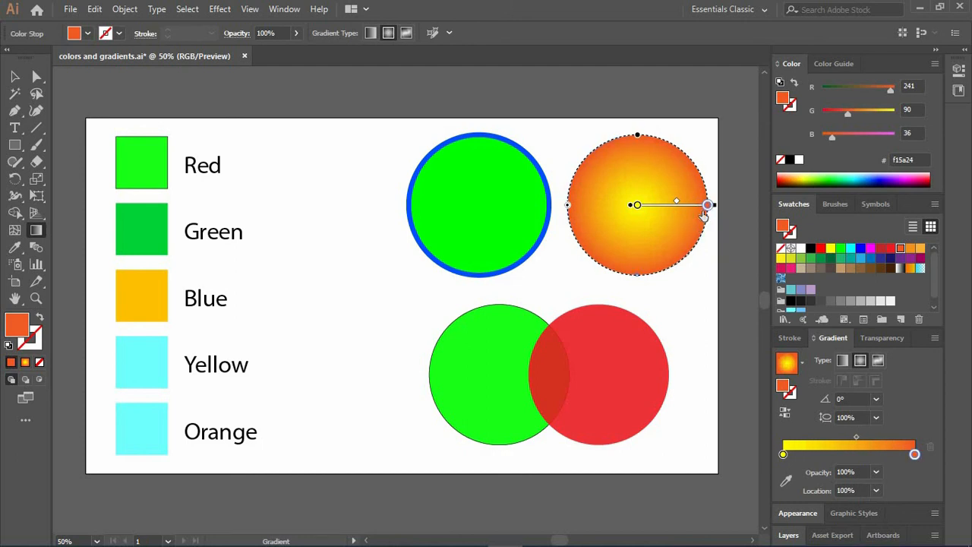
mouse_move(705, 212)
mouse_down()
mouse_move(650, 208)
mouse_move(712, 209)
mouse_up()
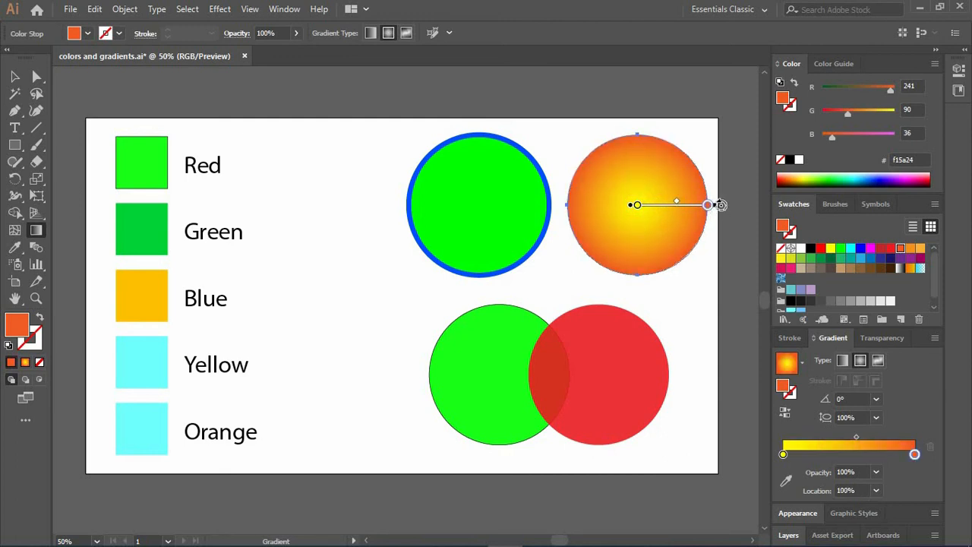
Step: Squash the radial gradient to an aspect ratio of about 29% and rotate it to about -11°
mouse_move(701, 260)
mouse_down()
mouse_move(607, 282)
mouse_move(519, 177)
mouse_move(531, 171)
mouse_move(622, 286)
mouse_move(744, 206)
mouse_move(729, 195)
mouse_up()
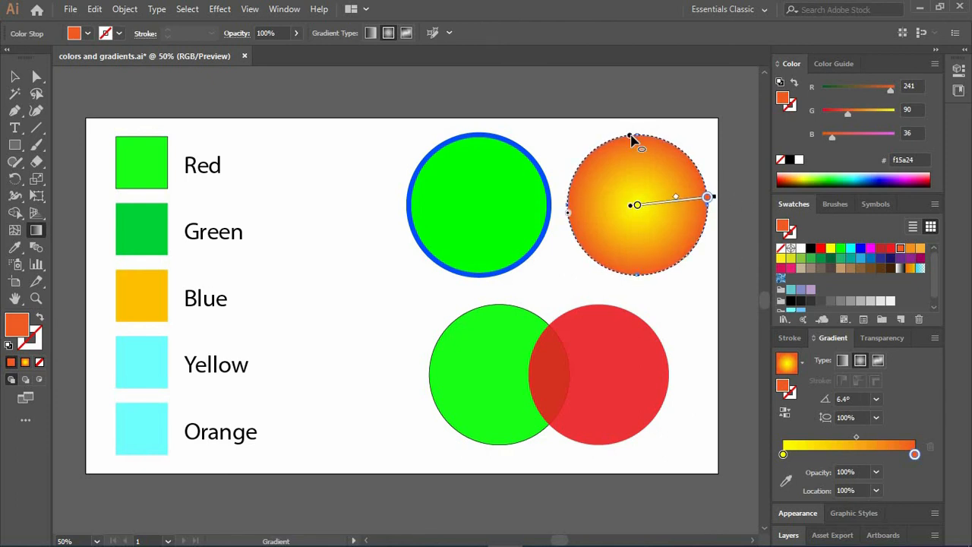
drag(631, 139, 657, 189)
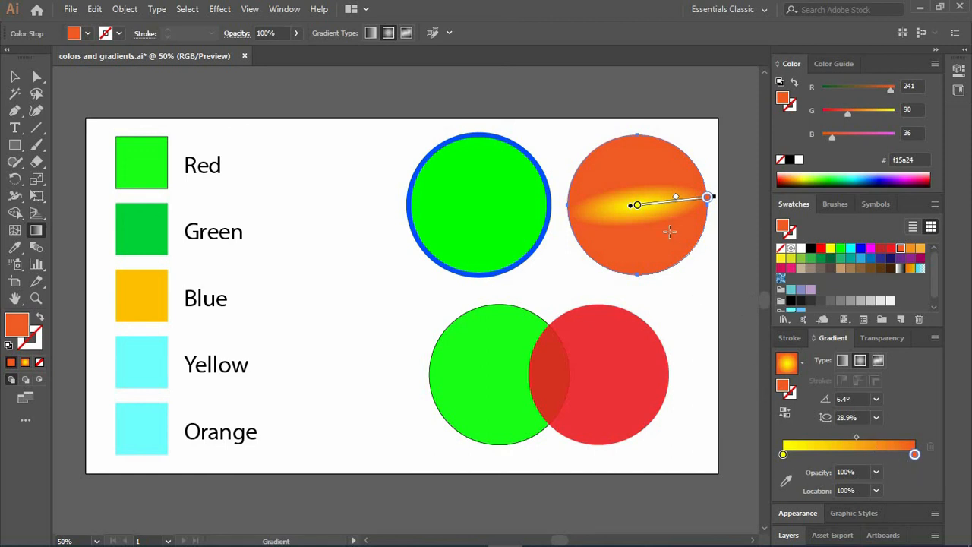
mouse_move(718, 196)
mouse_down()
mouse_move(726, 220)
mouse_move(684, 288)
mouse_move(531, 202)
mouse_move(632, 114)
mouse_up()
drag(697, 160, 721, 219)
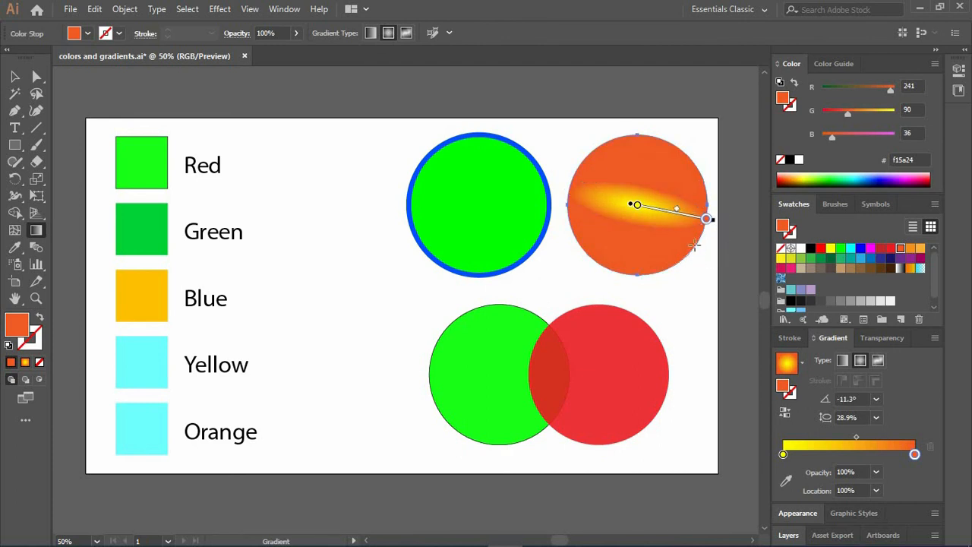
Step: Shift the radial gradient's midpoint toward the yellow centre, widen its aspect ratio to about 98.5%, and deselect the circle
mouse_move(678, 212)
mouse_move(678, 212)
mouse_down()
mouse_move(646, 206)
mouse_move(664, 209)
mouse_move(646, 171)
mouse_move(648, 139)
mouse_up()
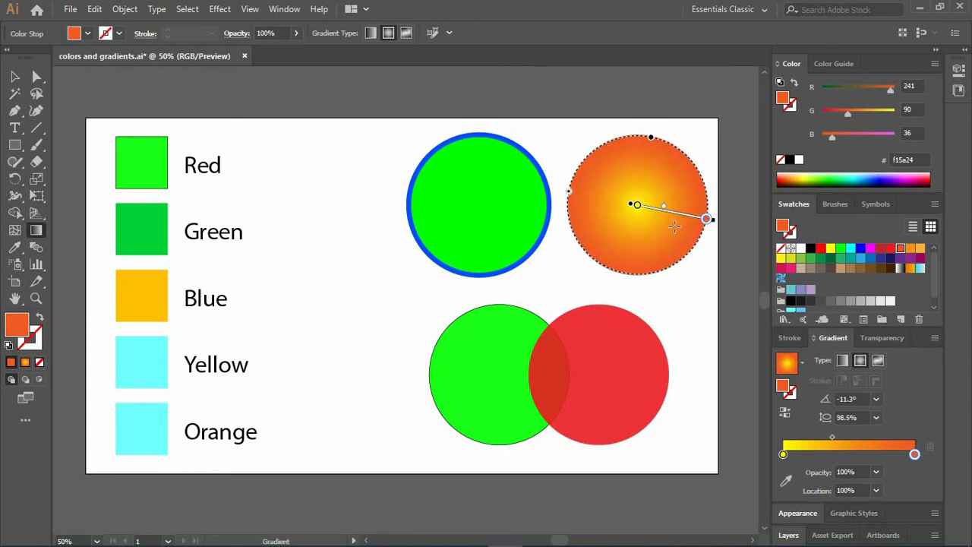
drag(691, 292, 690, 295)
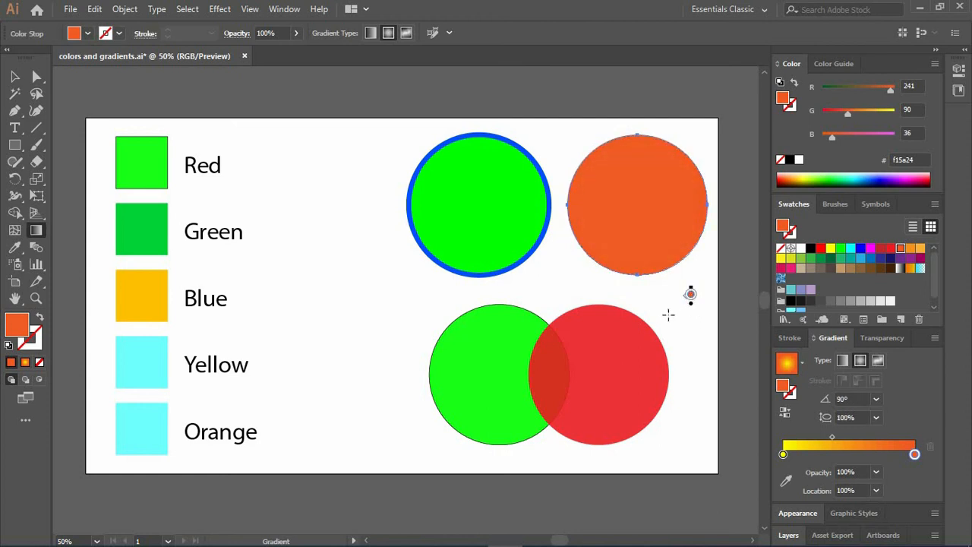
key(ctrl+z)
click(671, 301)
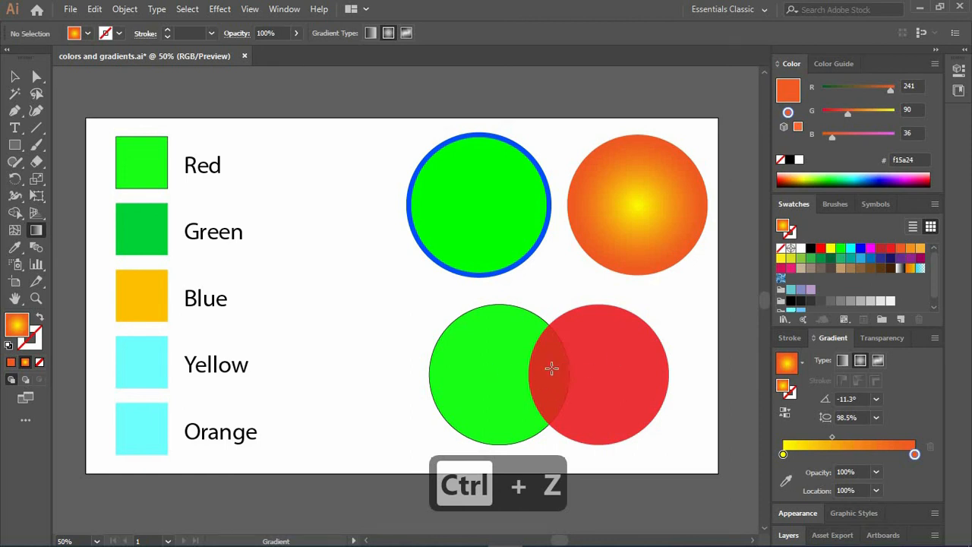
Step: Select the red circle that overlaps the green one
click(599, 364)
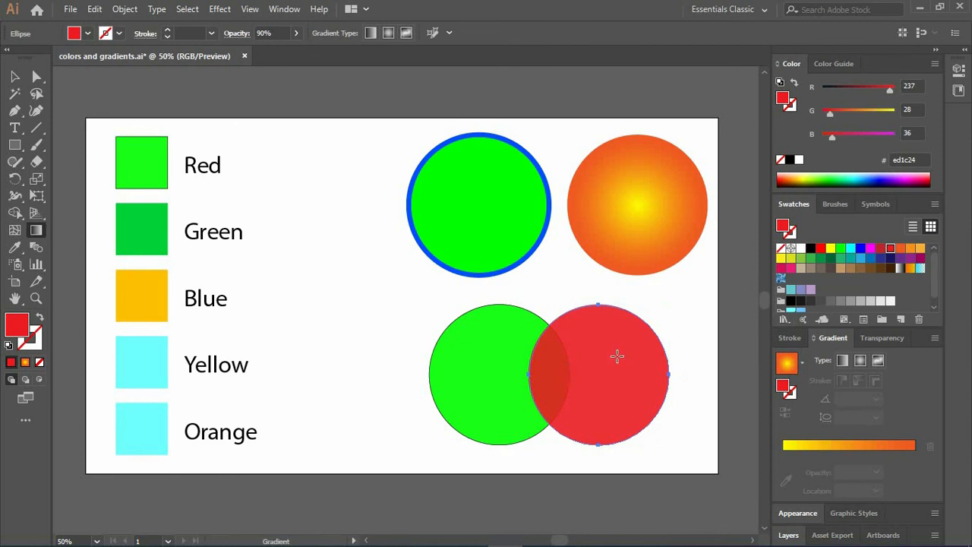